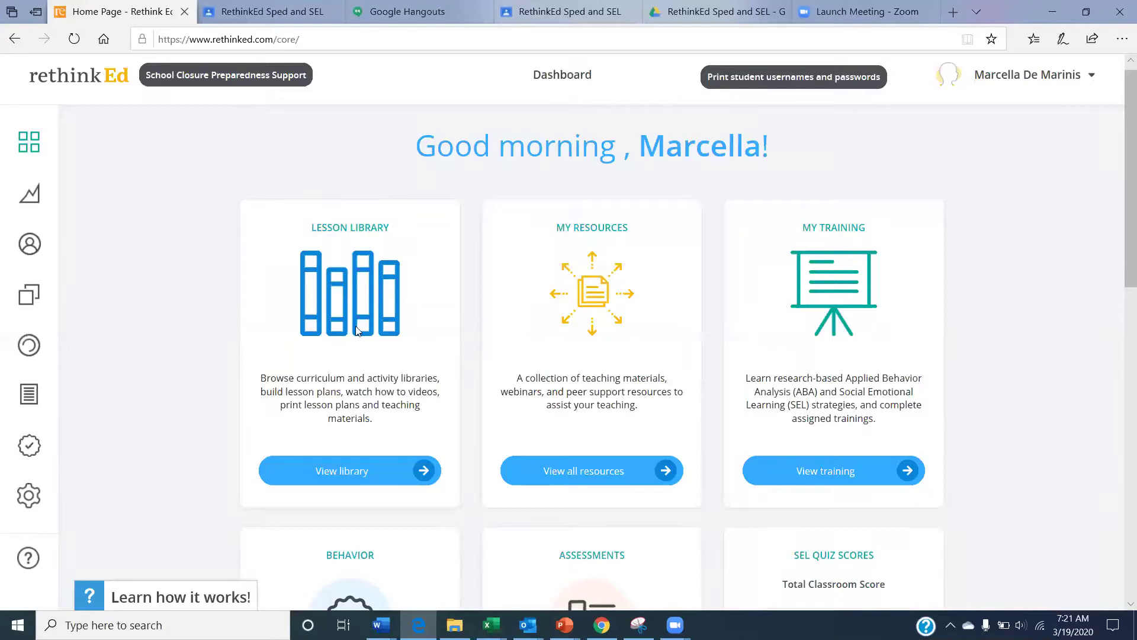
Open the class's Classwork list and scroll through the SEL, Math, Science and ELA topics.
left_click(269, 12)
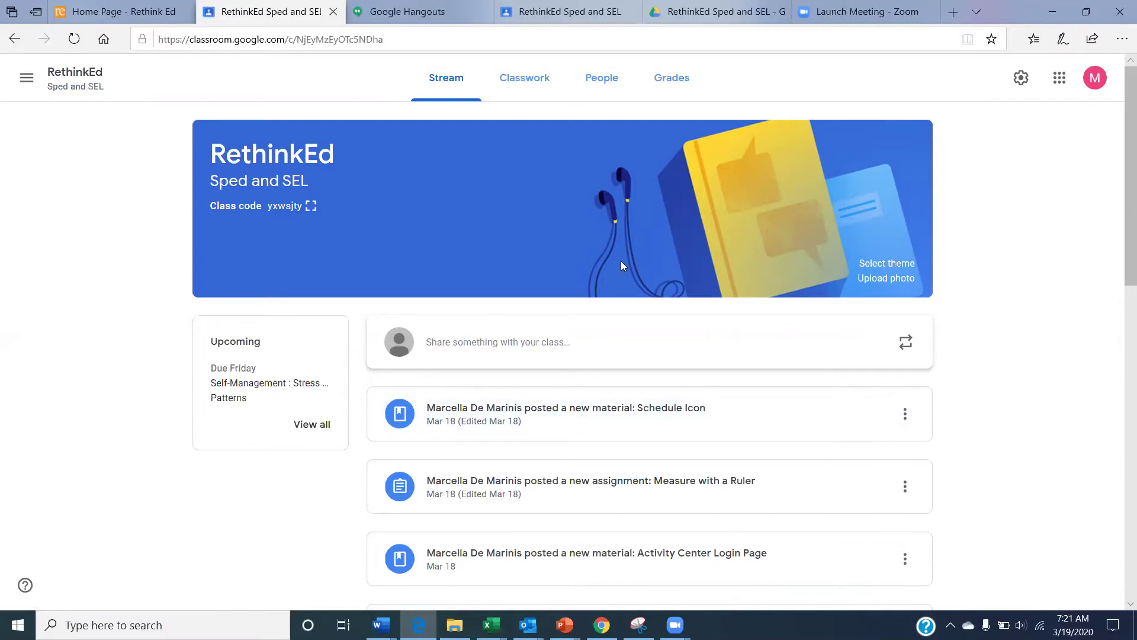
left_click(531, 84)
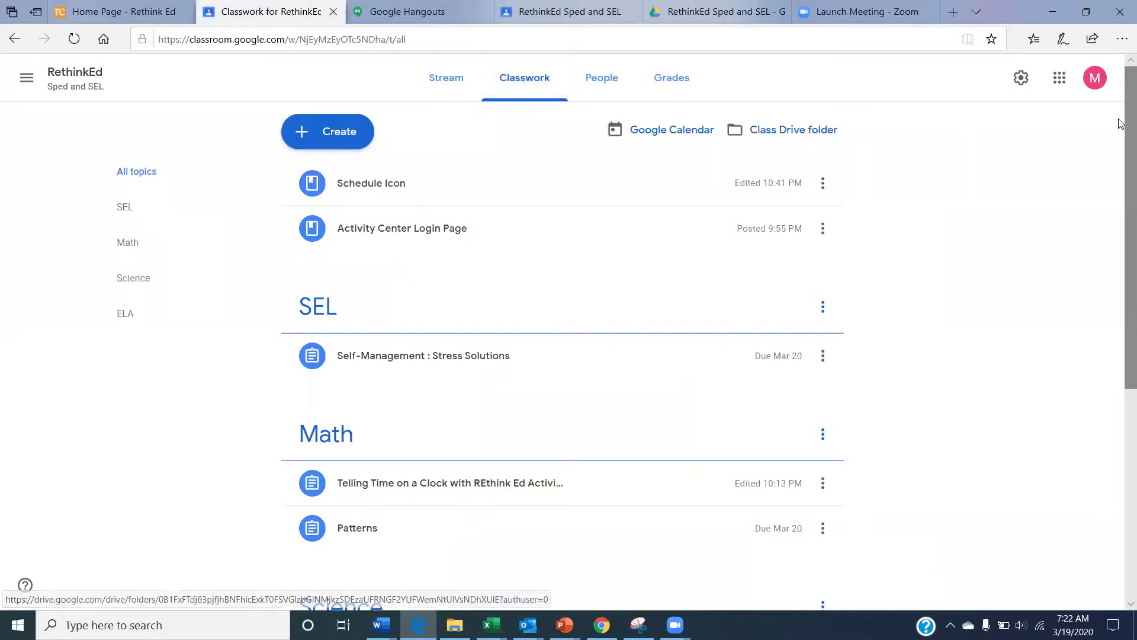
scroll(1120, 113, "down", 1)
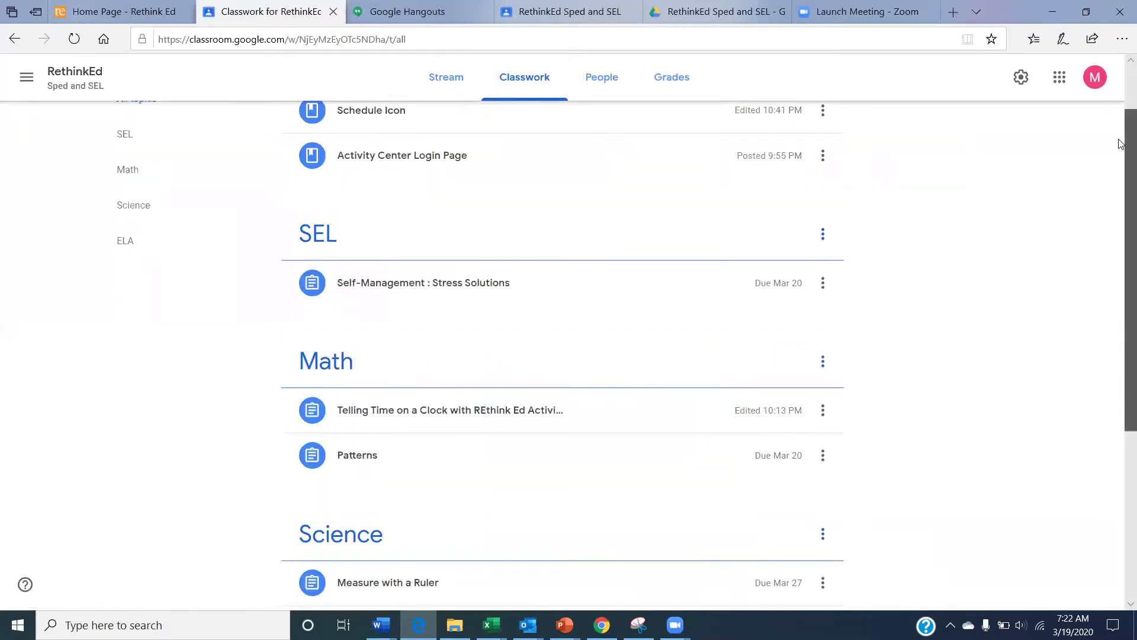
scroll(1121, 160, "down", 1)
scroll(1121, 201, "down", 3)
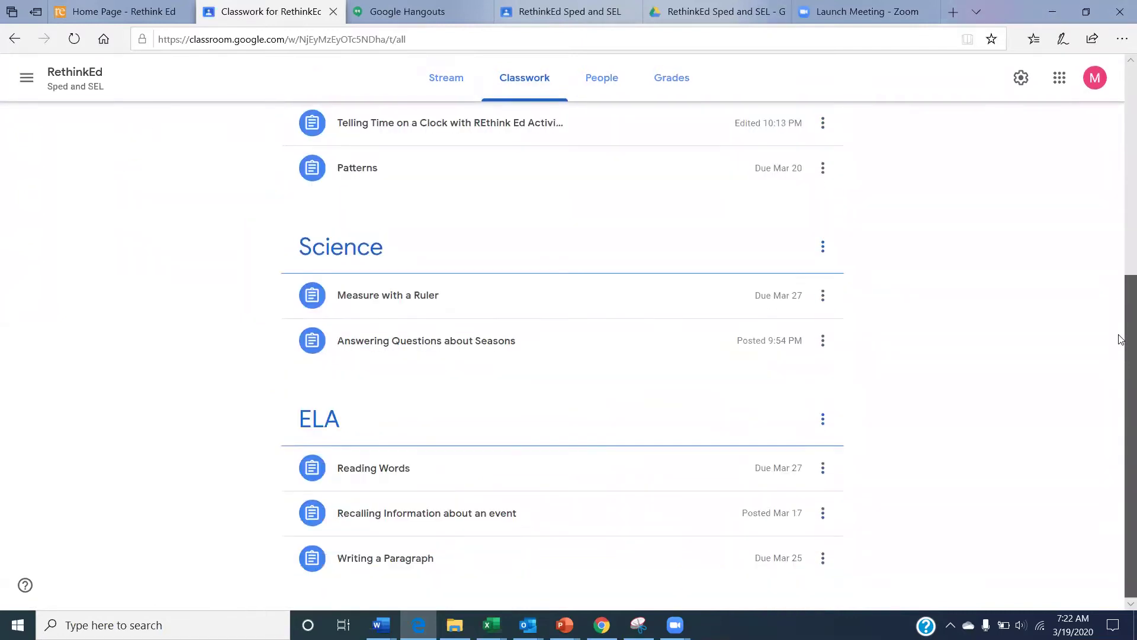
scroll(1120, 284, "up", 3)
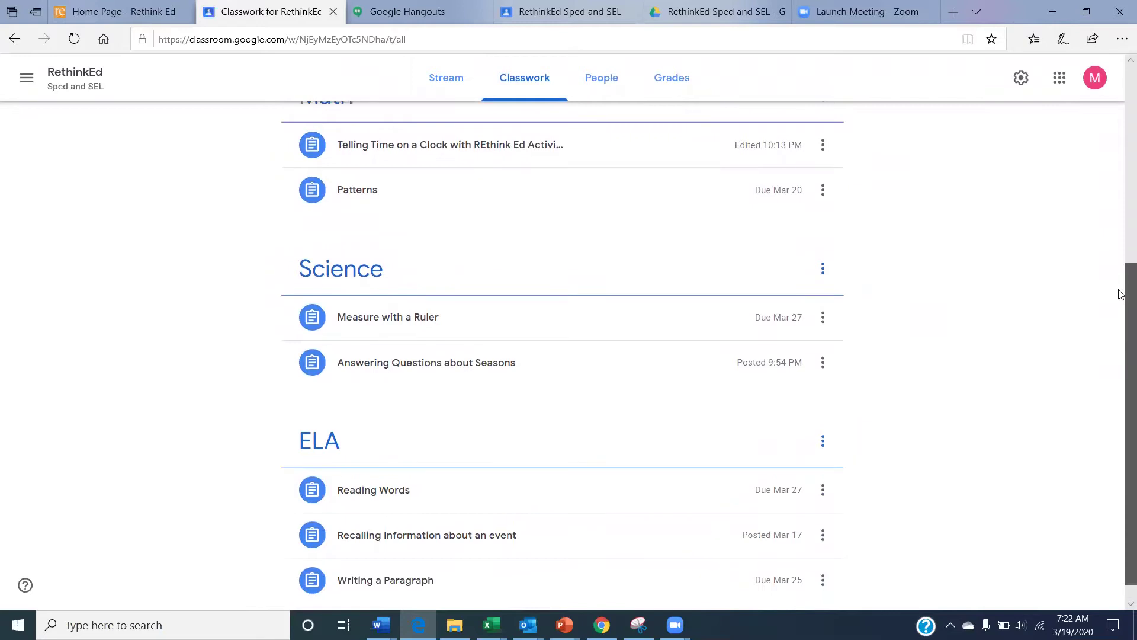
scroll(1120, 206, "up", 3)
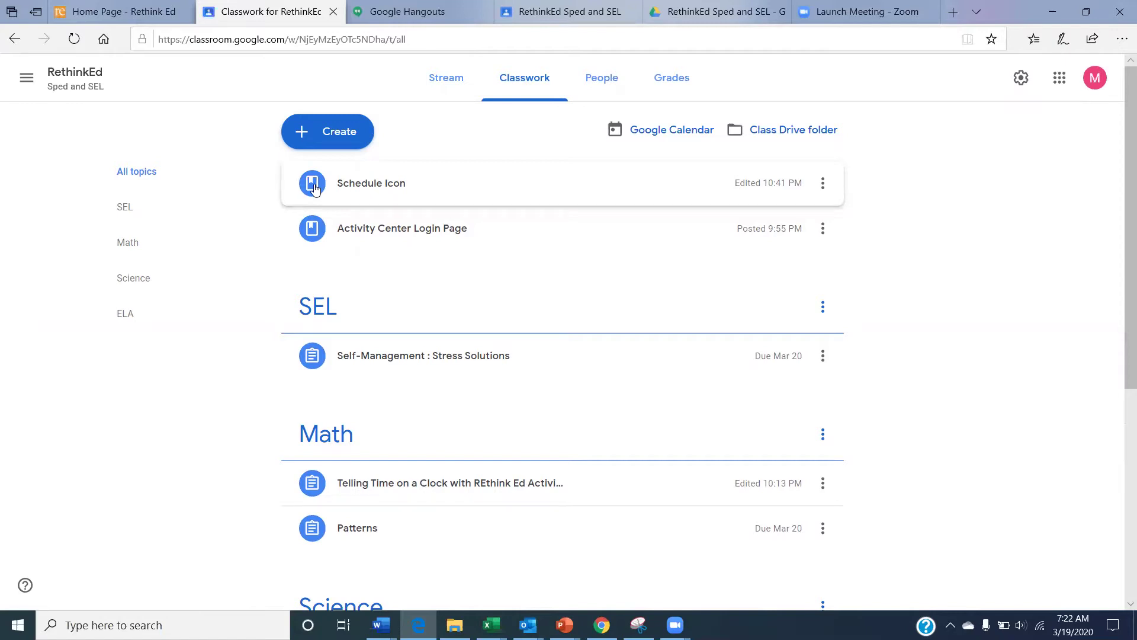
Expand Schedule Icon and try previewing School Icons.pdf and Schedule icons.pdf, which fail to load.
left_click(315, 188)
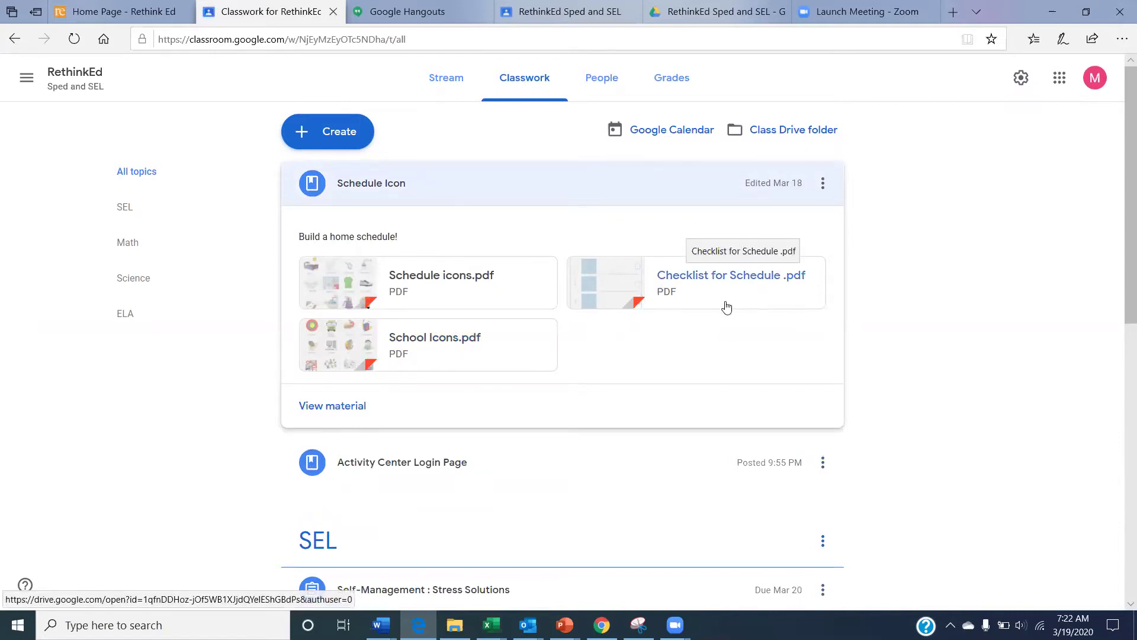
left_click(343, 359)
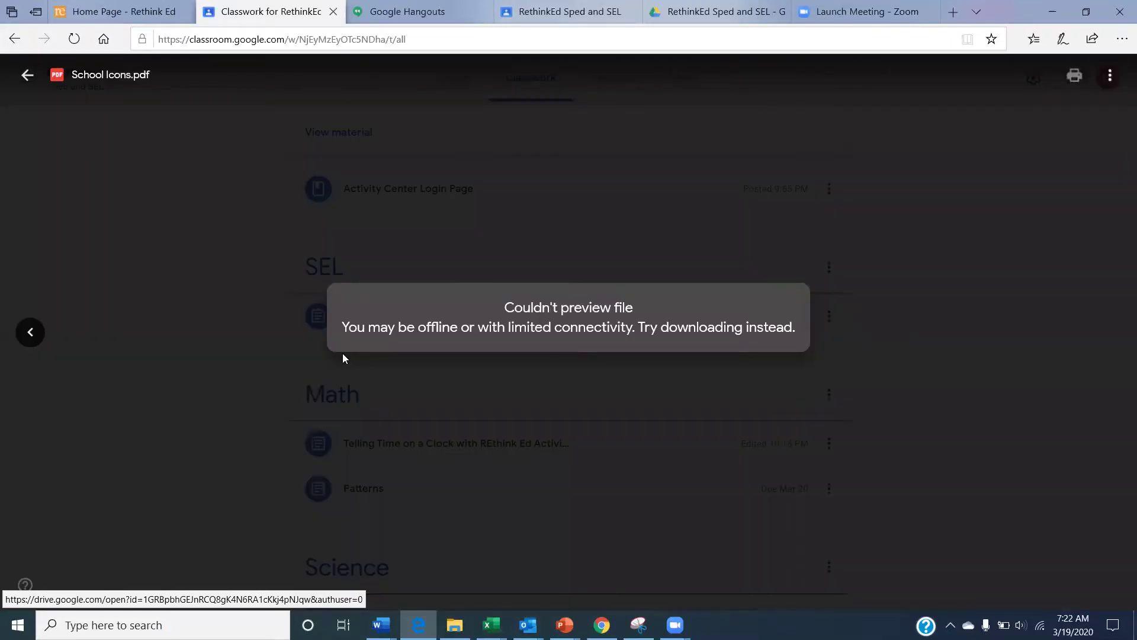
left_click(252, 318)
left_click(346, 186)
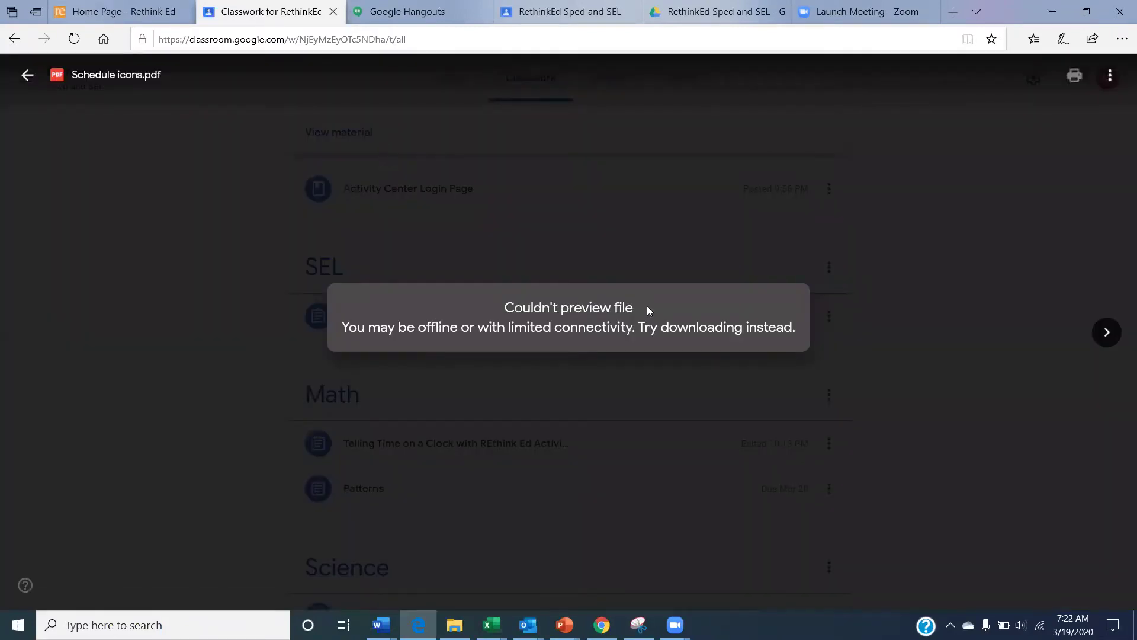
left_click(172, 236)
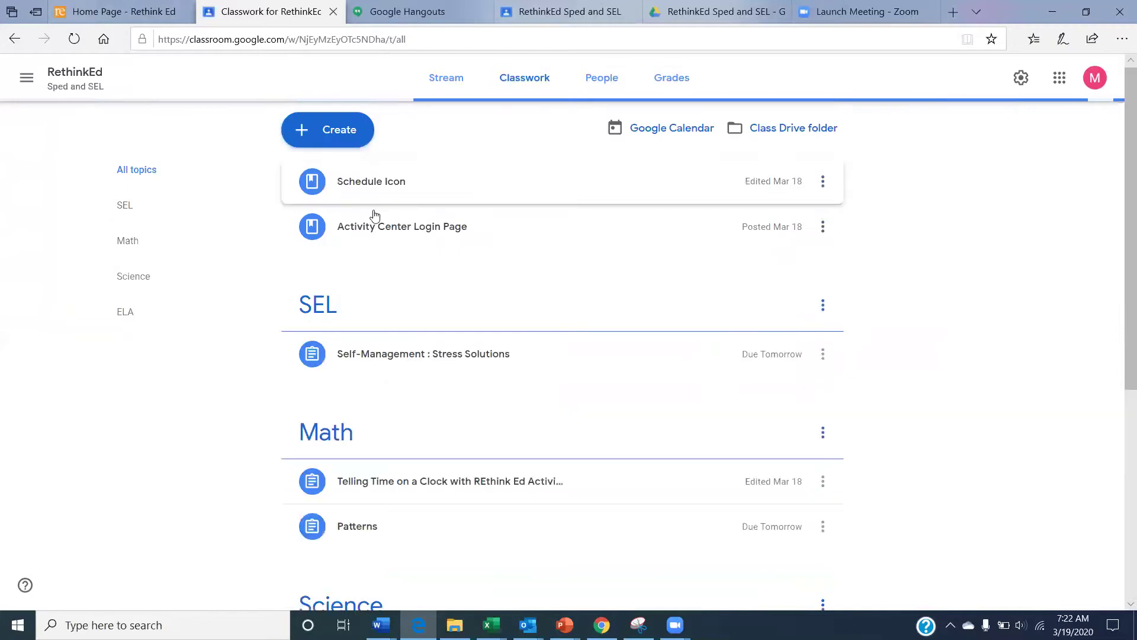
left_click(380, 226)
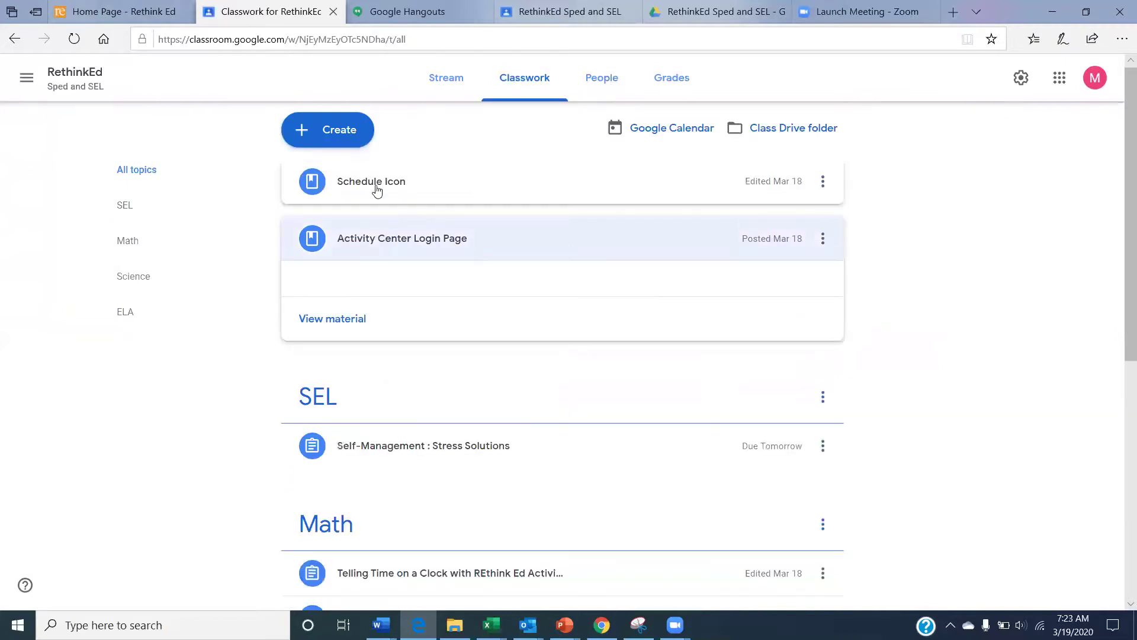
Re-expand Schedule Icon, preview School Icons.pdf and Checklist for Schedule .pdf, then close the viewer.
left_click(375, 184)
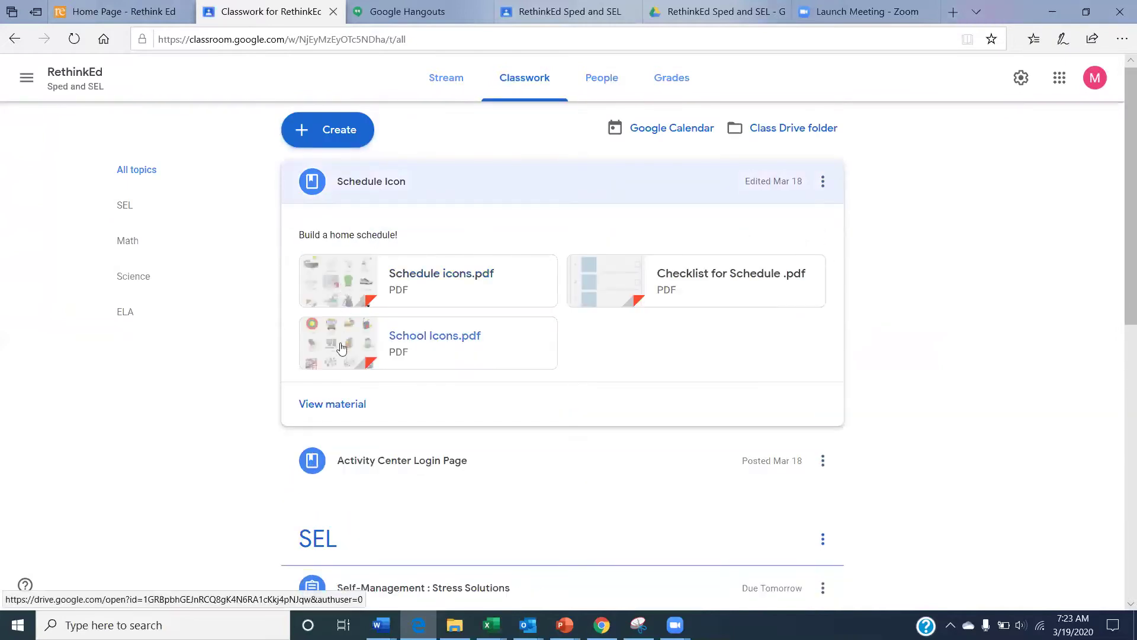
left_click(342, 343)
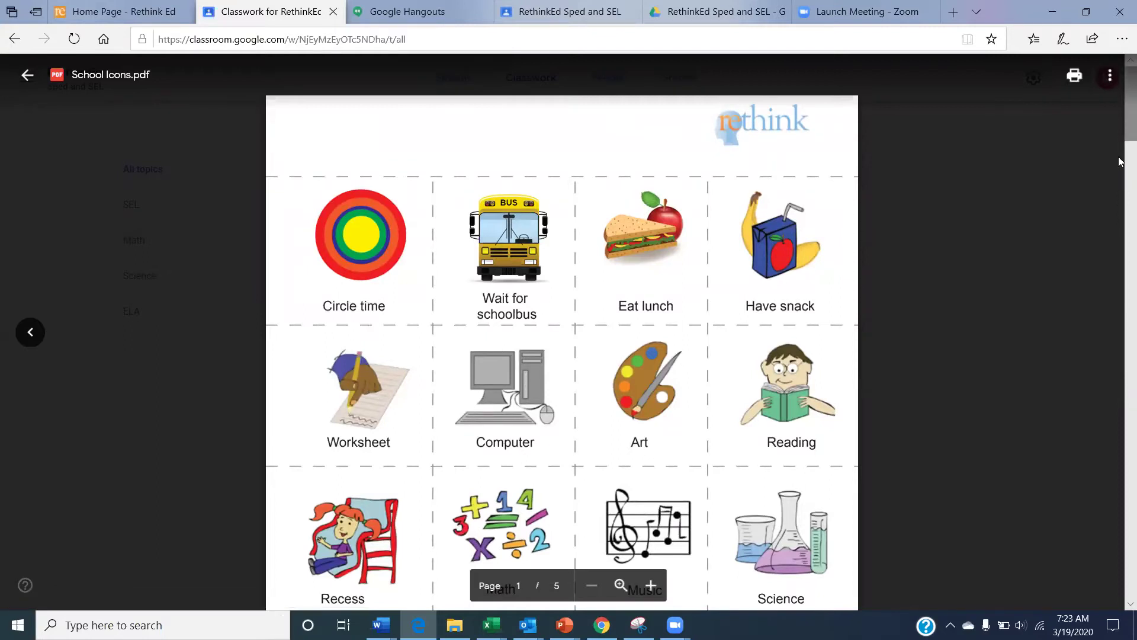
scroll(1118, 157, "down", 5)
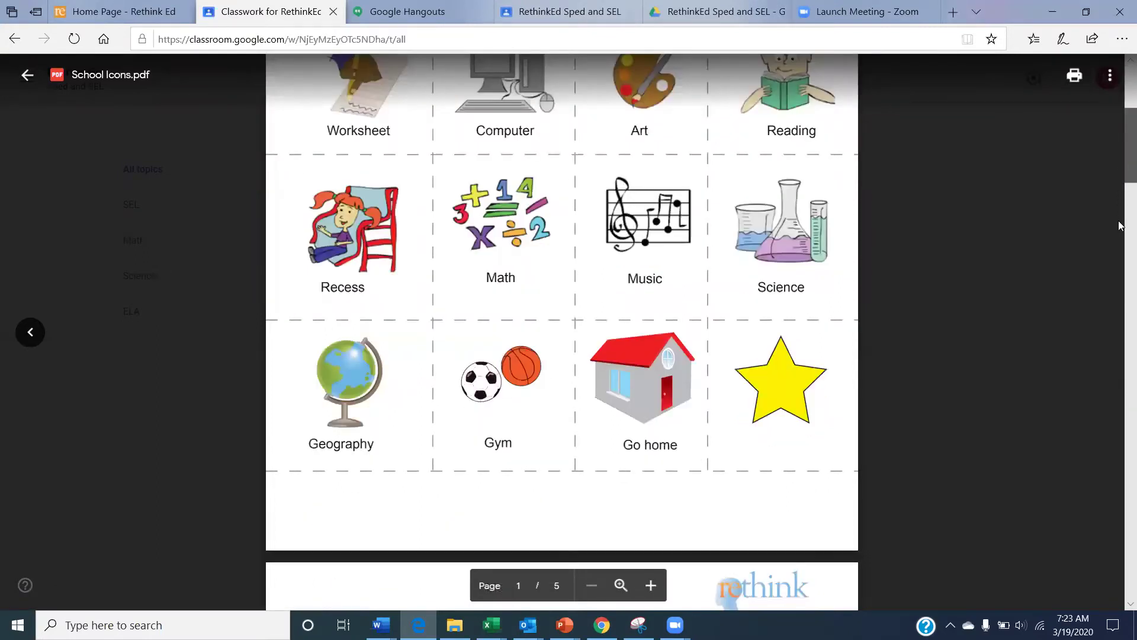
scroll(1118, 220, "down", 5)
left_click(1032, 248)
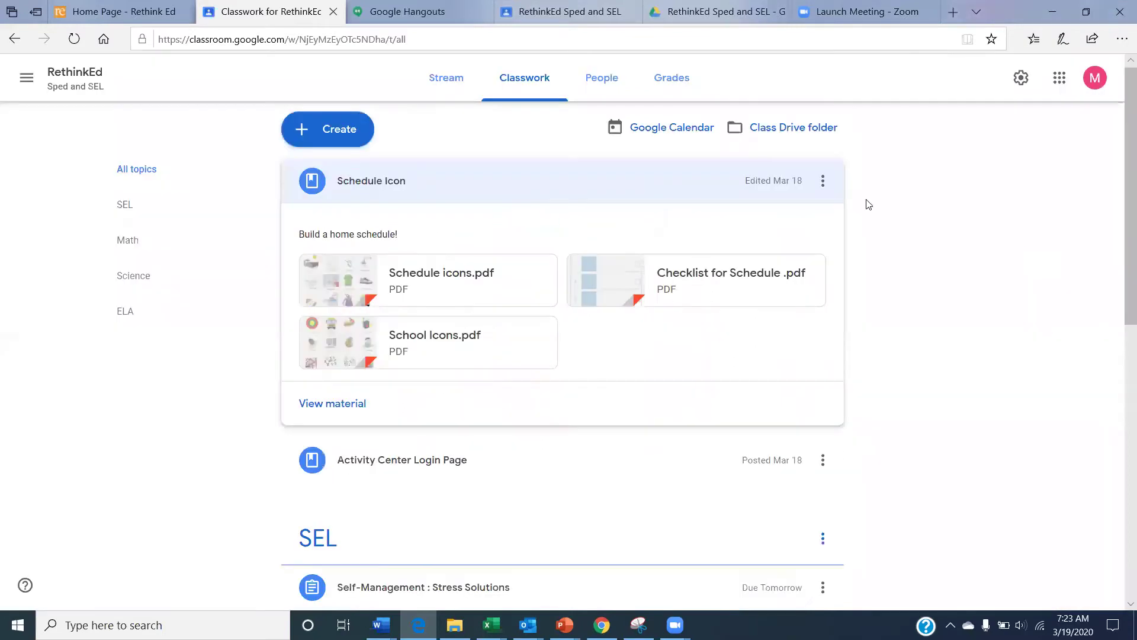
left_click(618, 267)
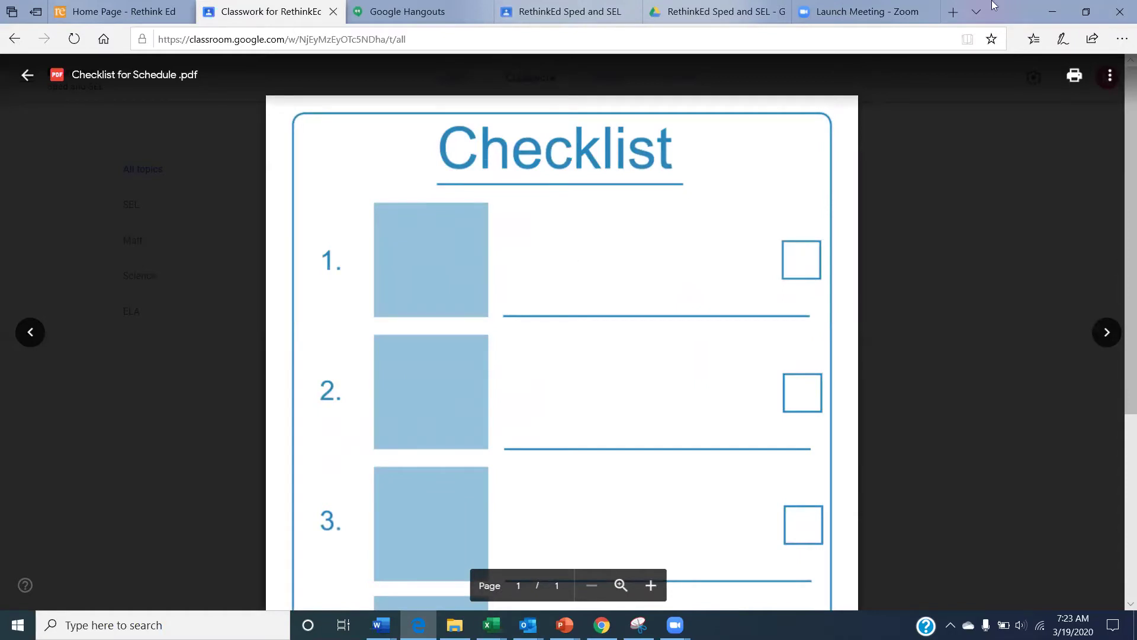
left_click(1020, 289)
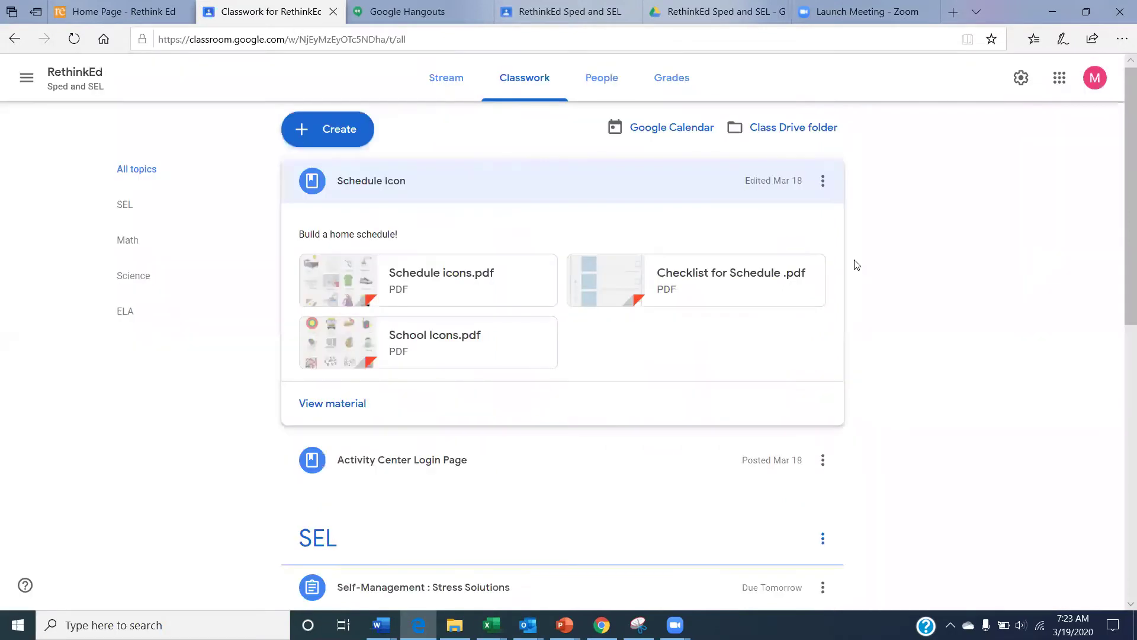
Expand Activity Center Login Page to view its Rethink link, collapse it, and scroll down to Math.
left_click(364, 465)
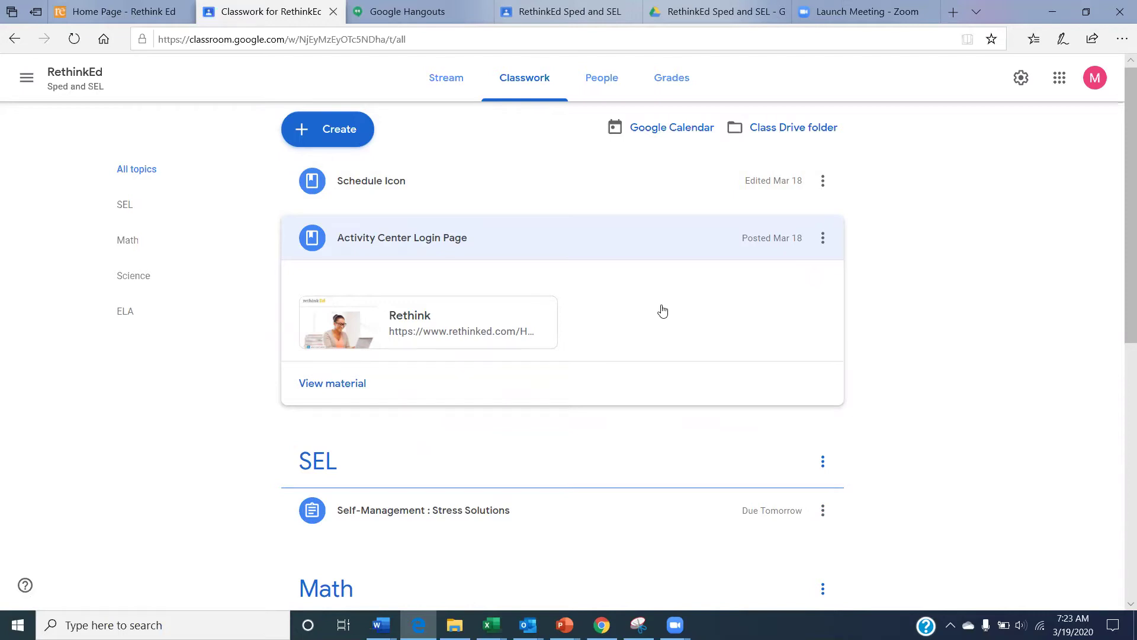
left_click(407, 239)
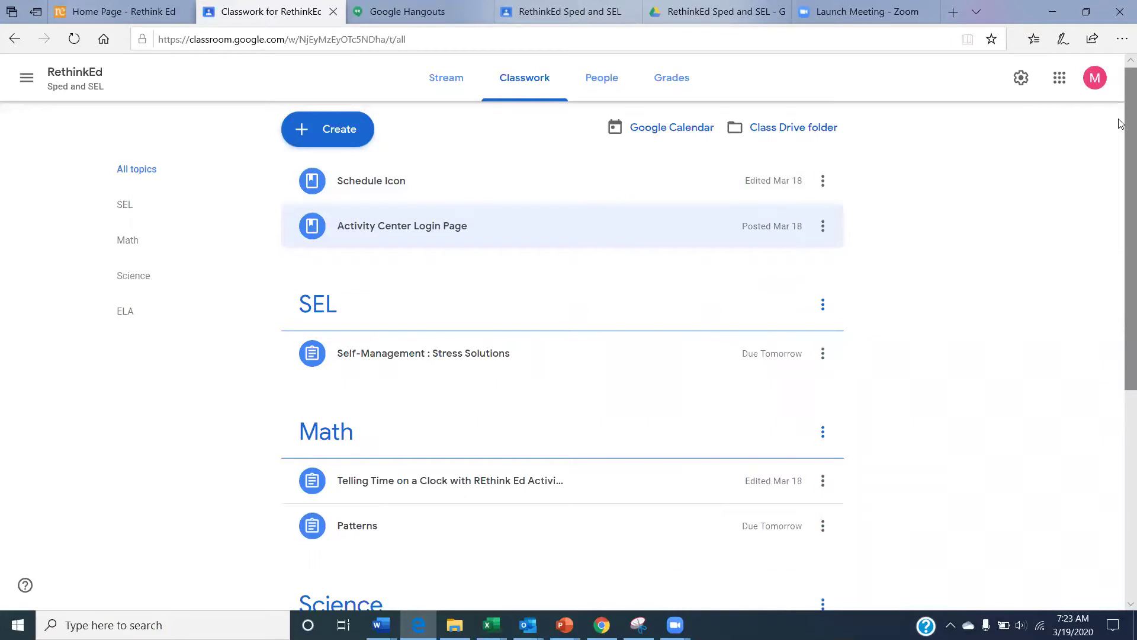
scroll(1121, 146, "down", 1)
scroll(1122, 148, "down", 1)
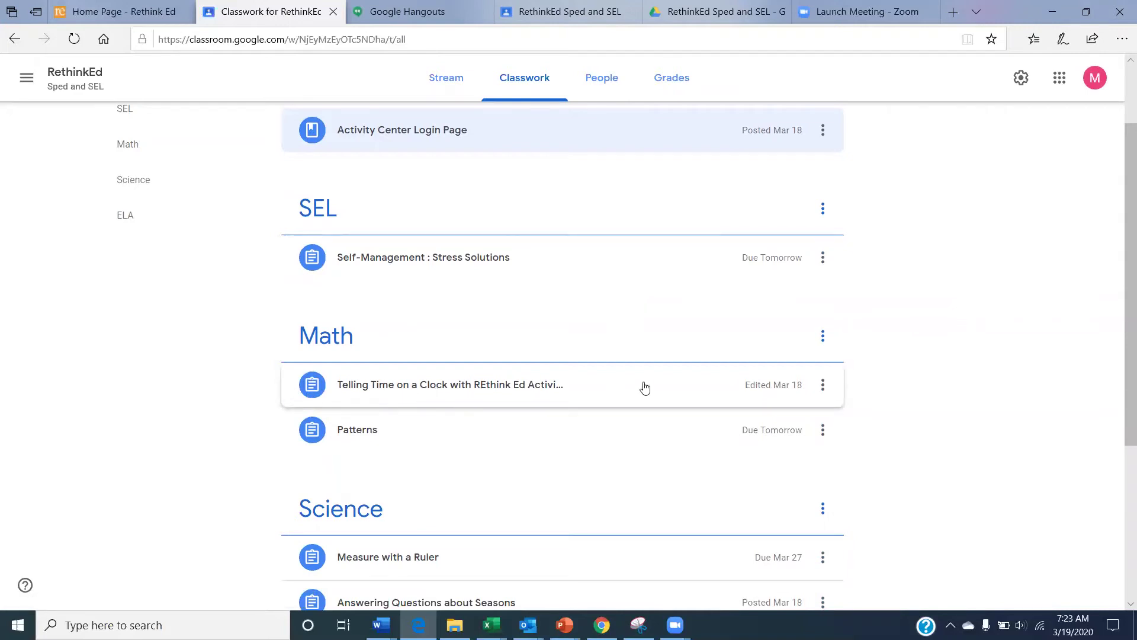
Expand the Telling Time on a Clock assignment and scroll its description down to the four attachments.
left_click(645, 388)
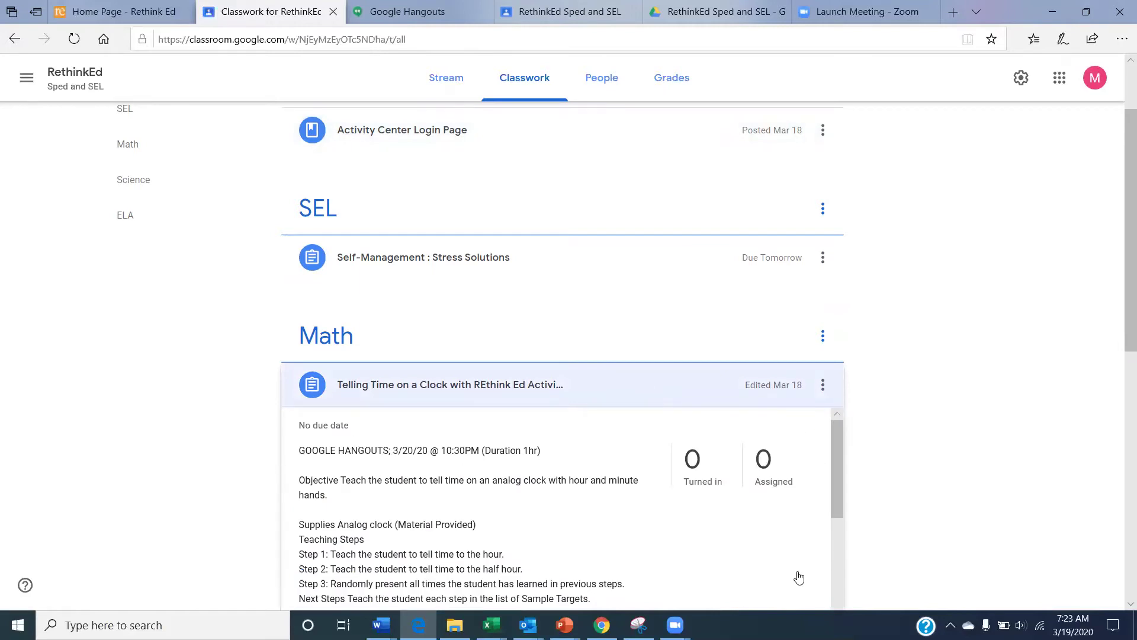
left_click_drag(1121, 271, 1121, 331)
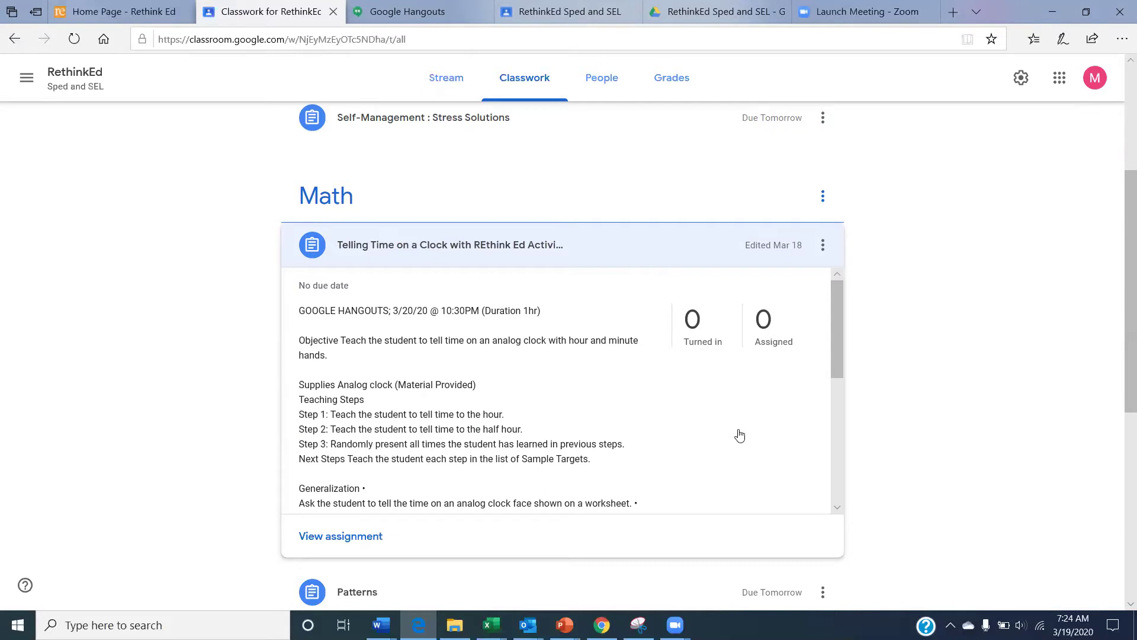
left_click_drag(838, 302, 841, 336)
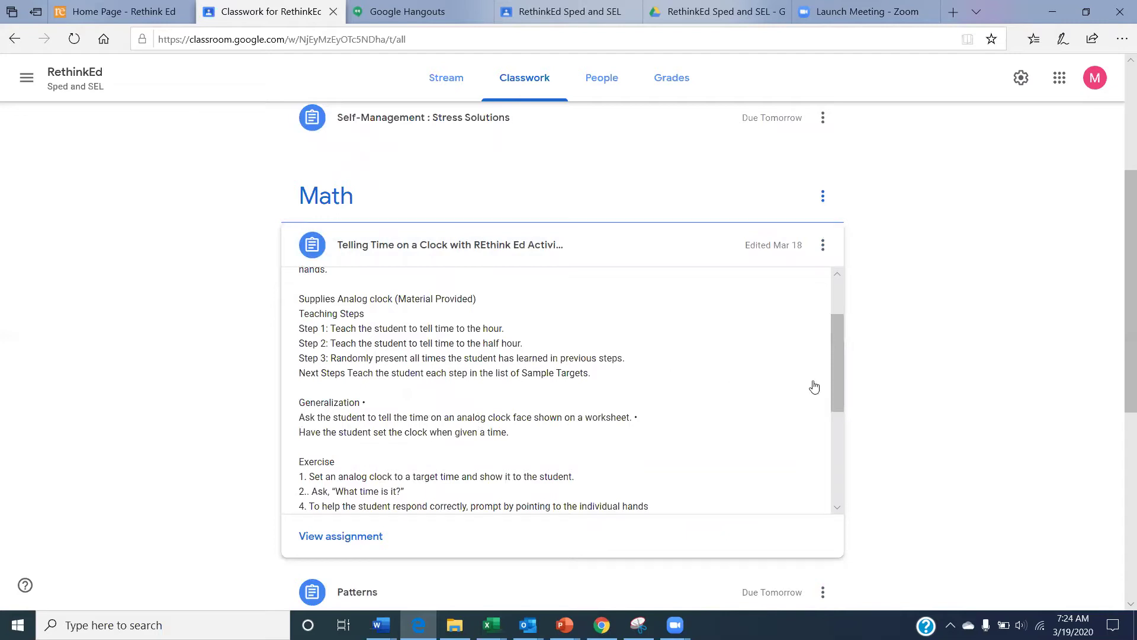
left_click_drag(840, 346, 847, 436)
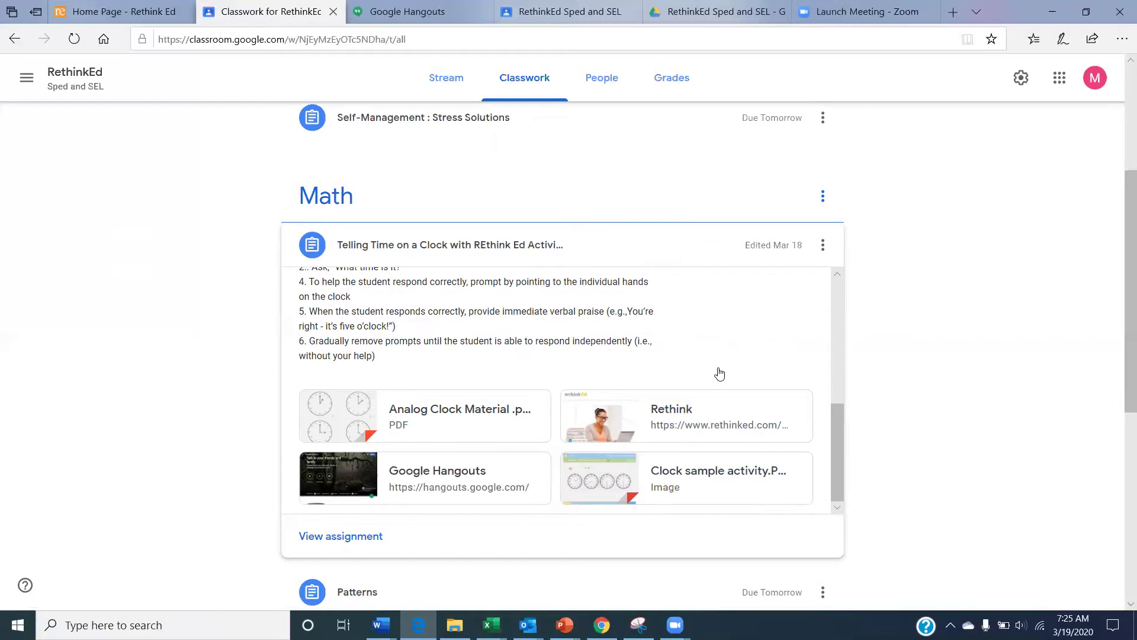
Collapse Telling Time on a Clock, then expand ELA's Reading Words and scroll to its five attachments.
left_click(554, 250)
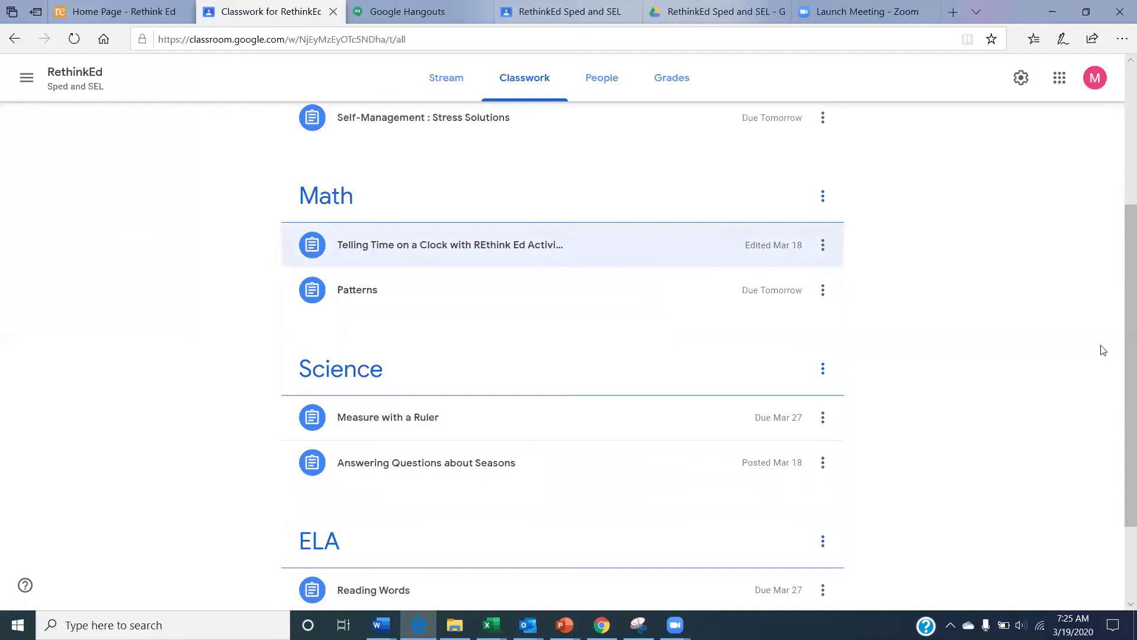
scroll(1121, 333, "down", 1)
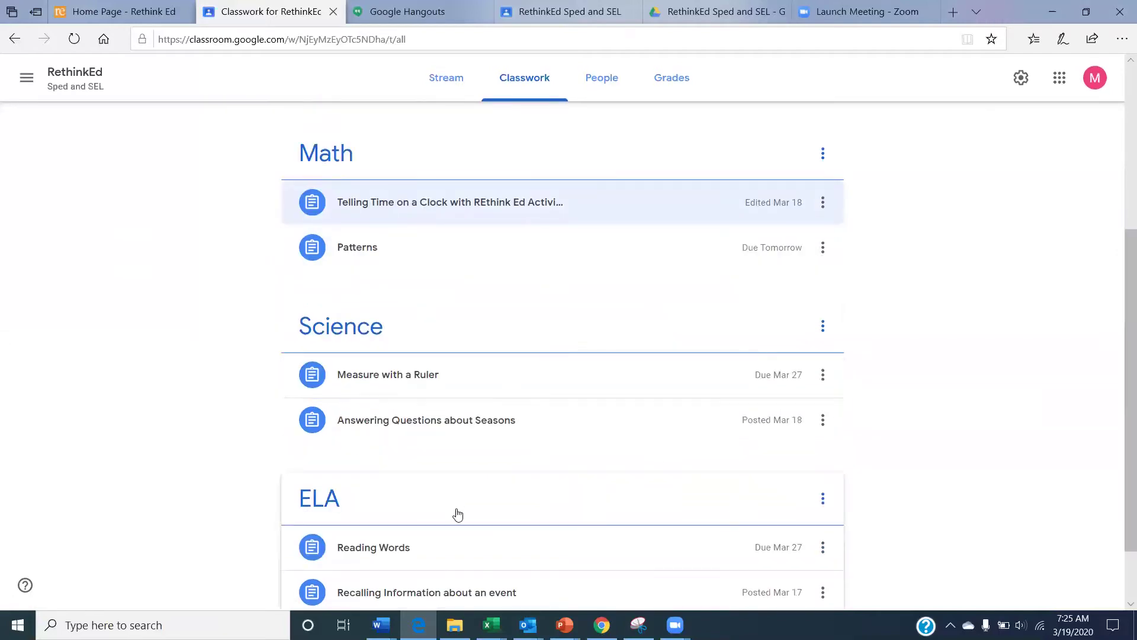
left_click(453, 554)
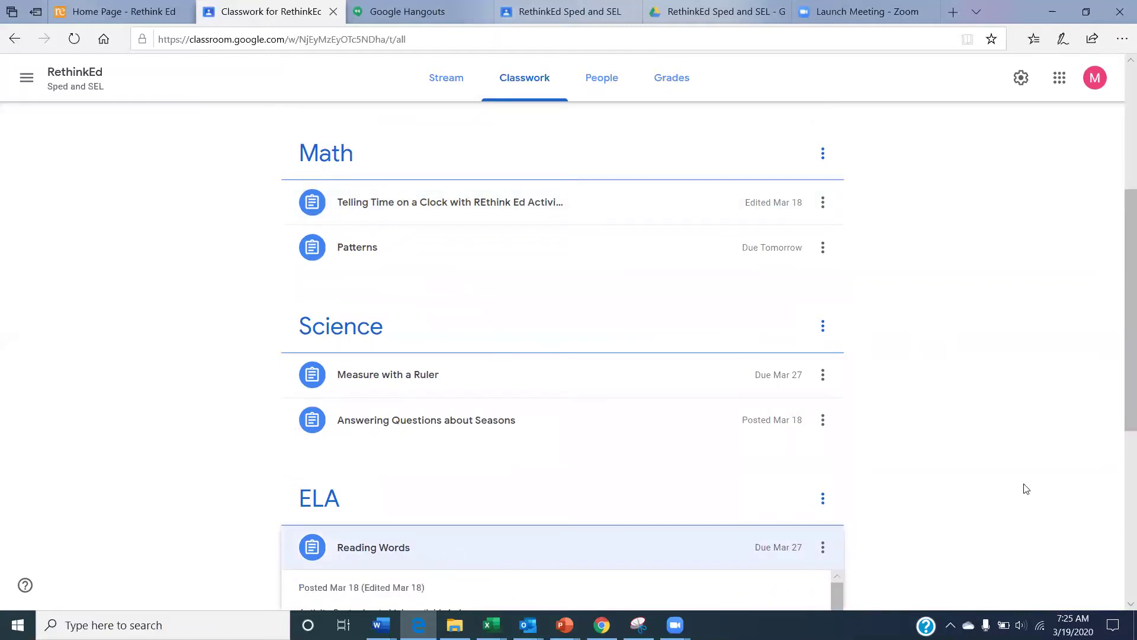
left_click_drag(1121, 344, 1121, 431)
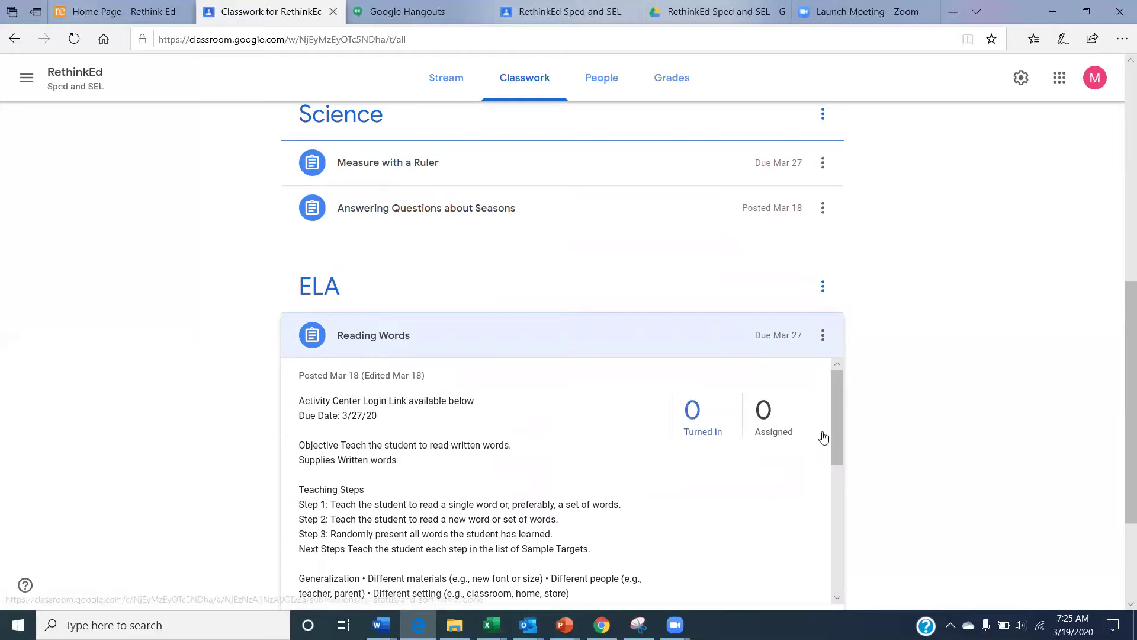
left_click_drag(841, 379, 841, 387)
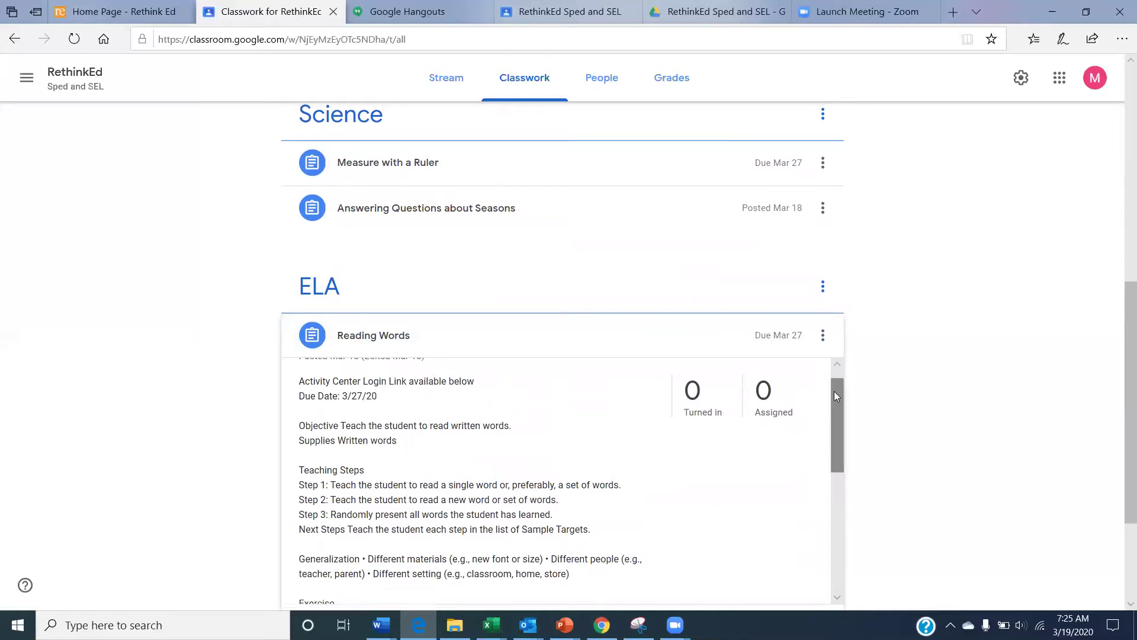
left_click_drag(834, 391, 843, 506)
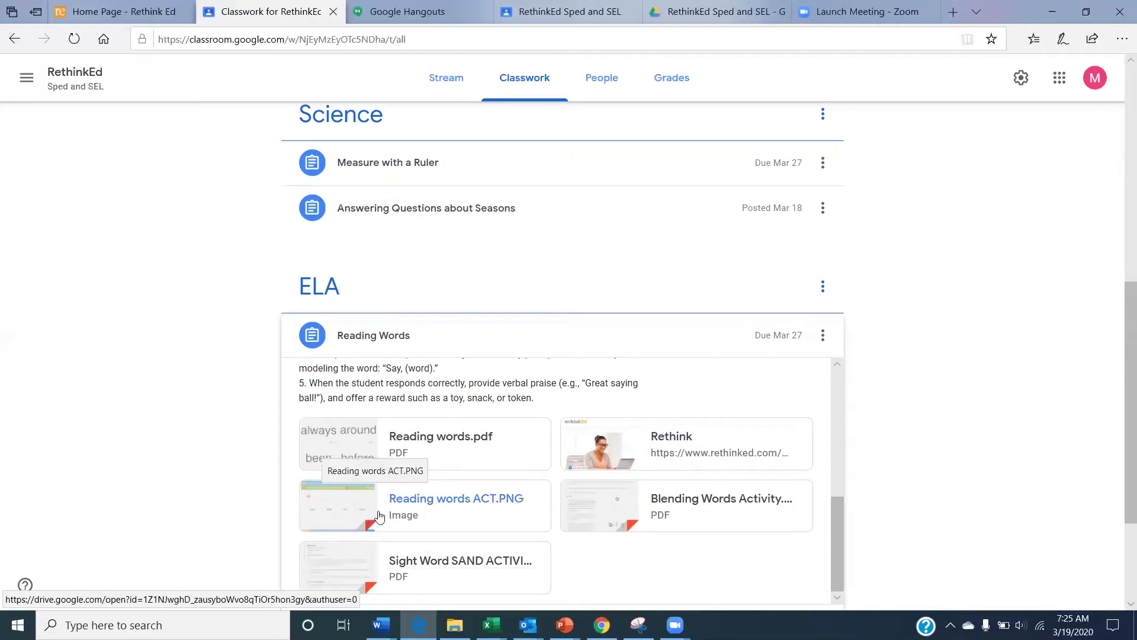
left_click(356, 512)
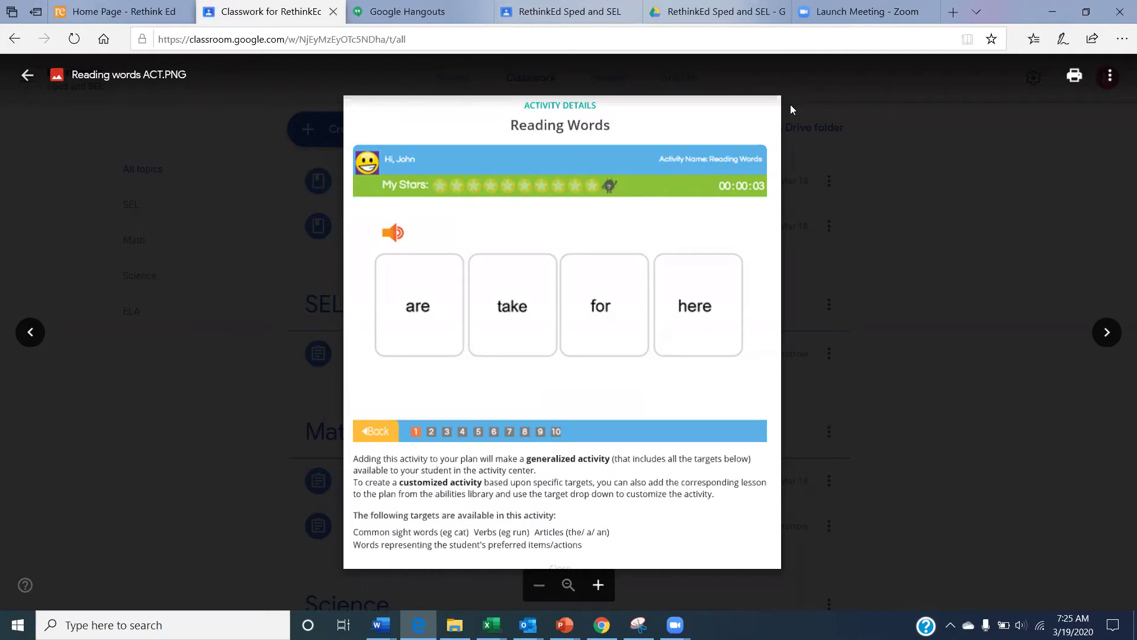
left_click(833, 187)
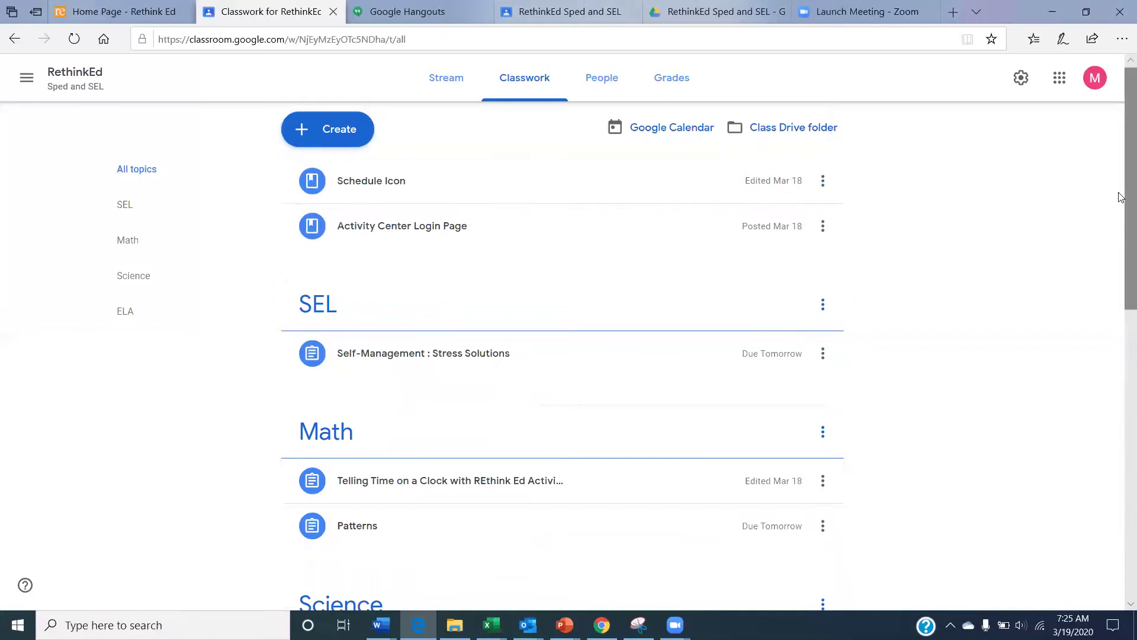
left_click_drag(1121, 275, 1121, 278)
scroll(1122, 378, "down", 8)
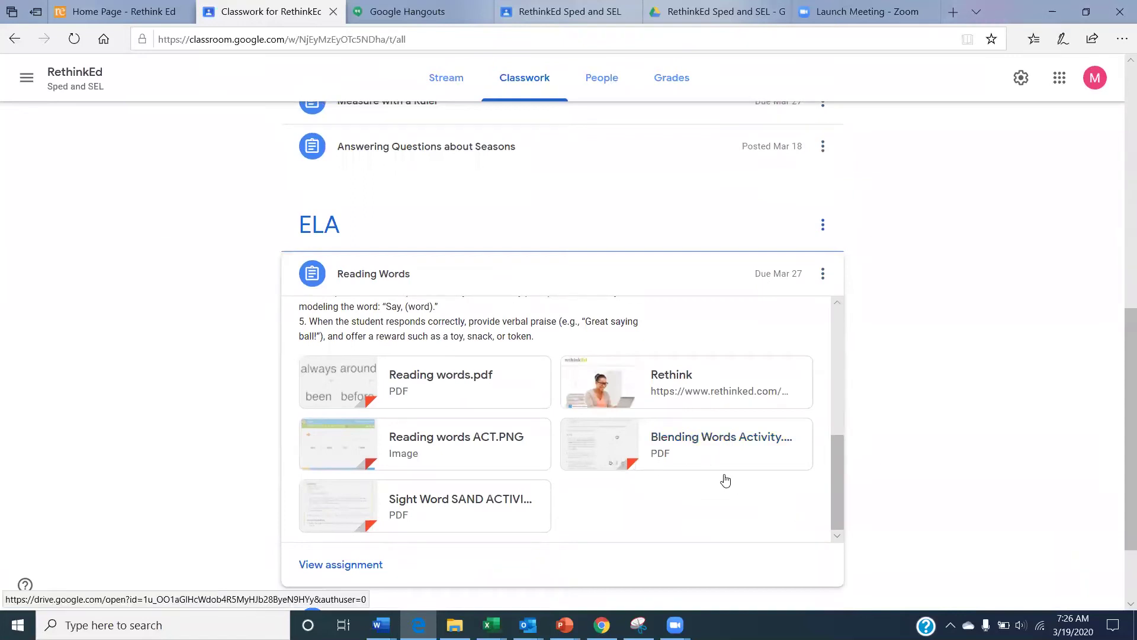
left_click(676, 465)
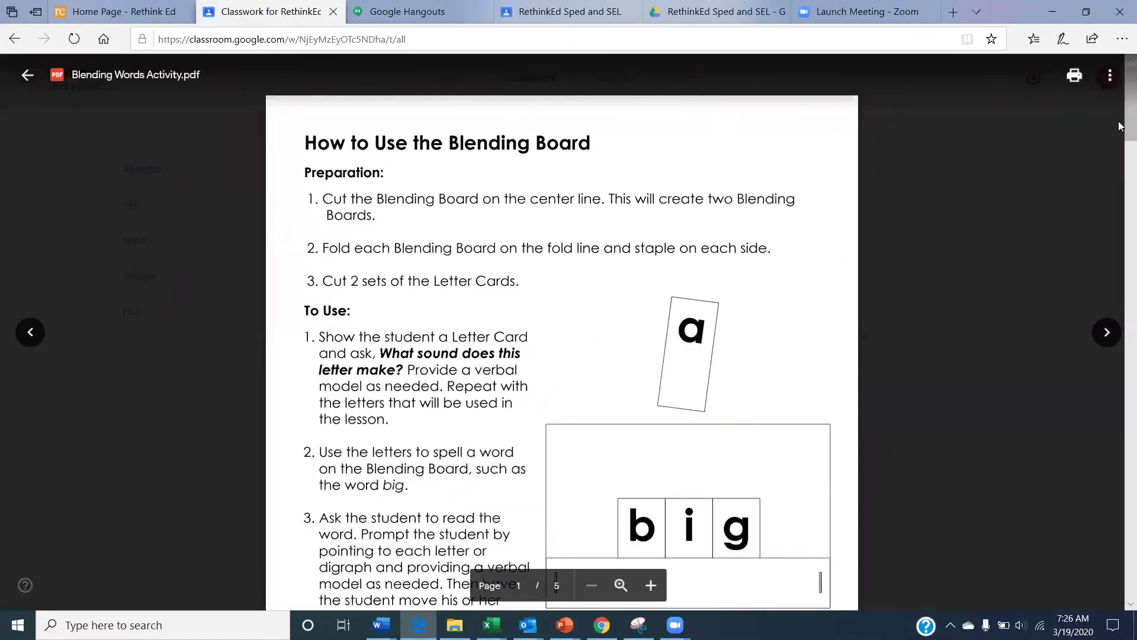
scroll(1118, 126, "down", 1)
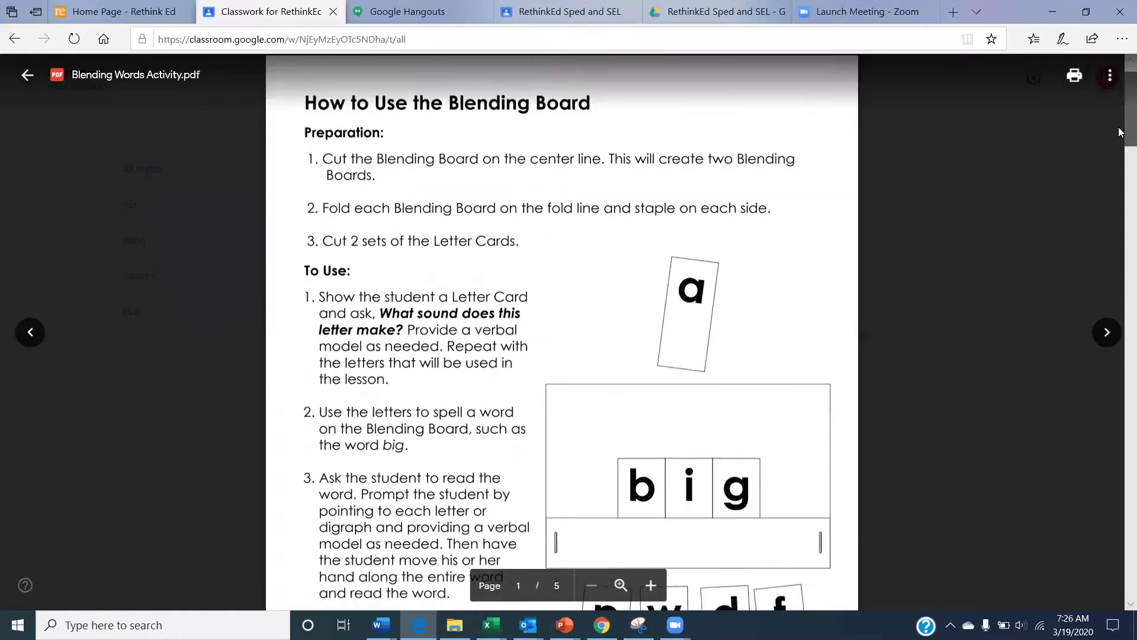
scroll(1118, 192, "down", 8)
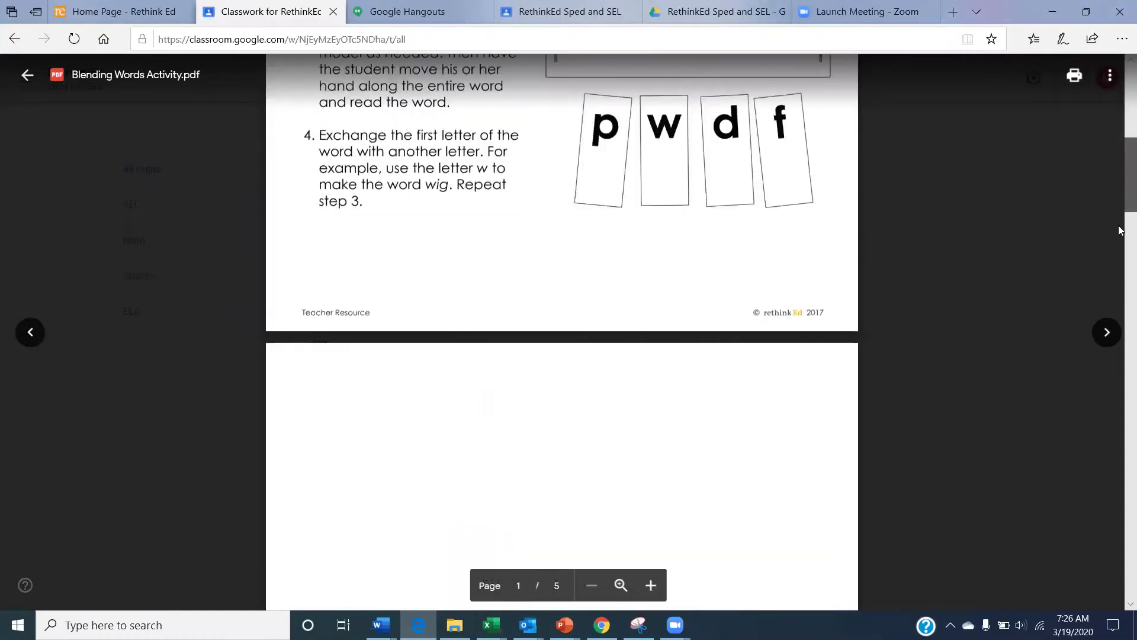
scroll(1118, 286, "down", 12)
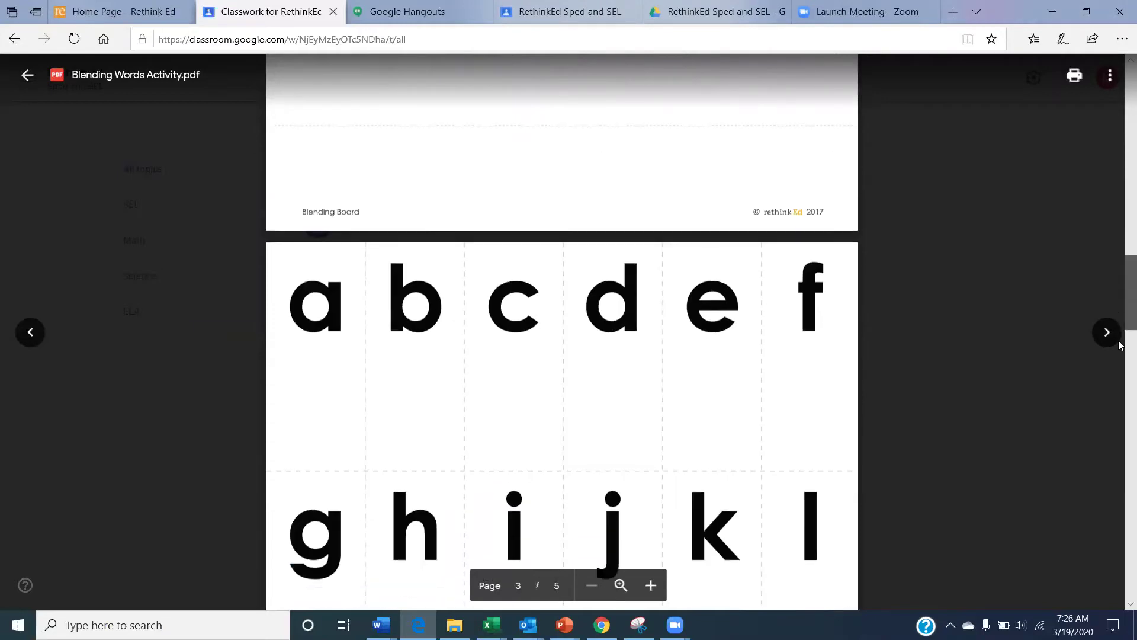
scroll(1120, 401, "down", 19)
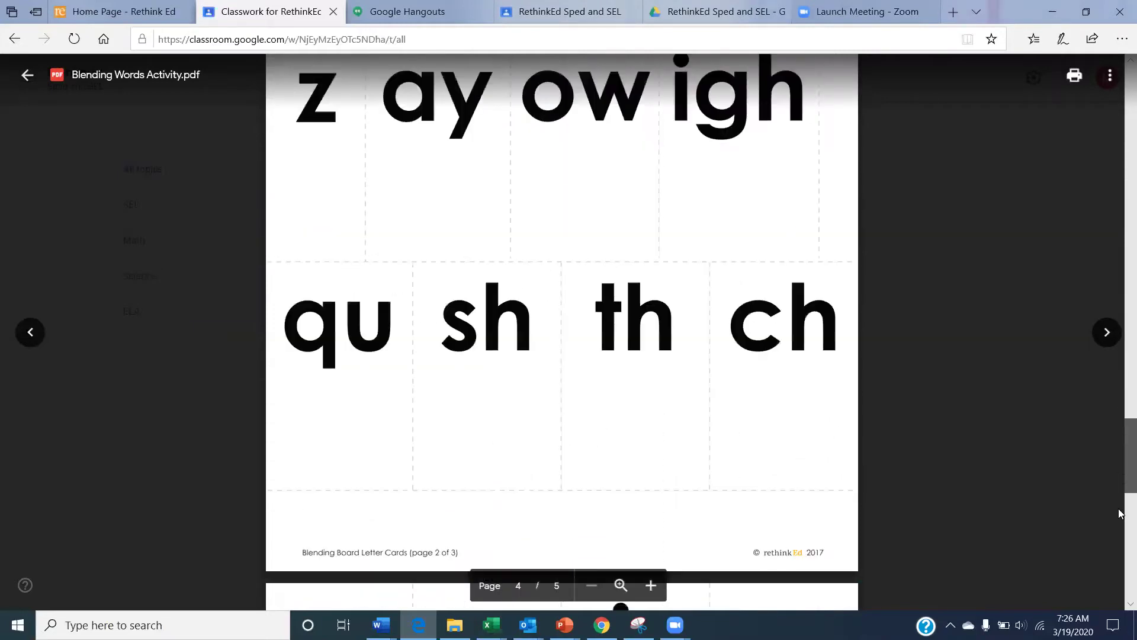
scroll(1119, 513, "down", 13)
scroll(1118, 448, "up", 20)
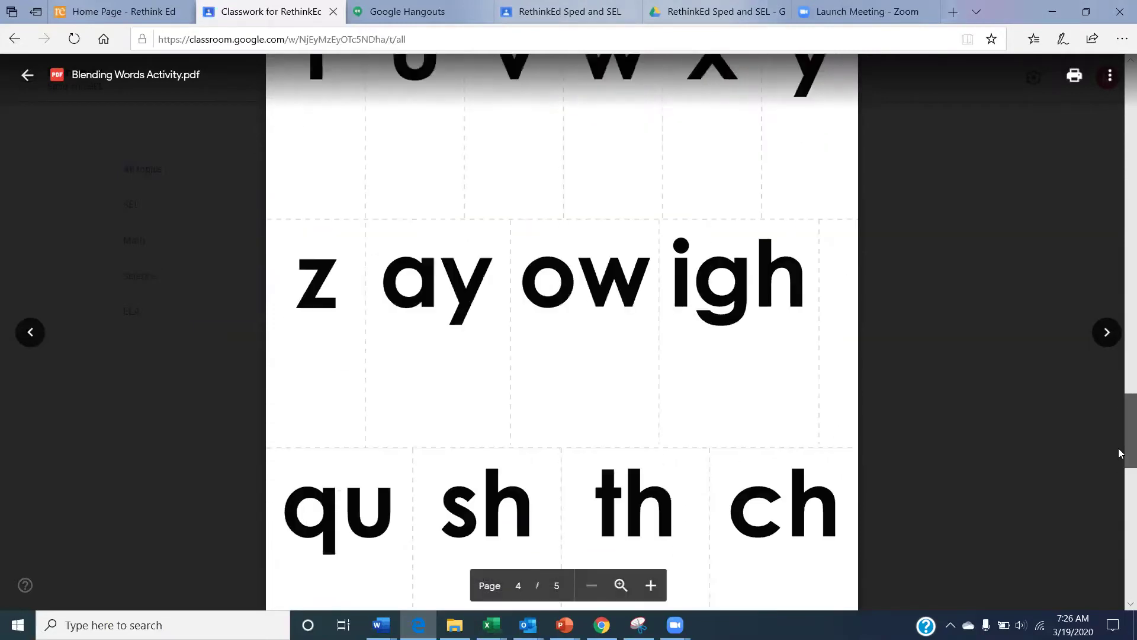
scroll(1118, 147, "up", 10)
left_click(977, 290)
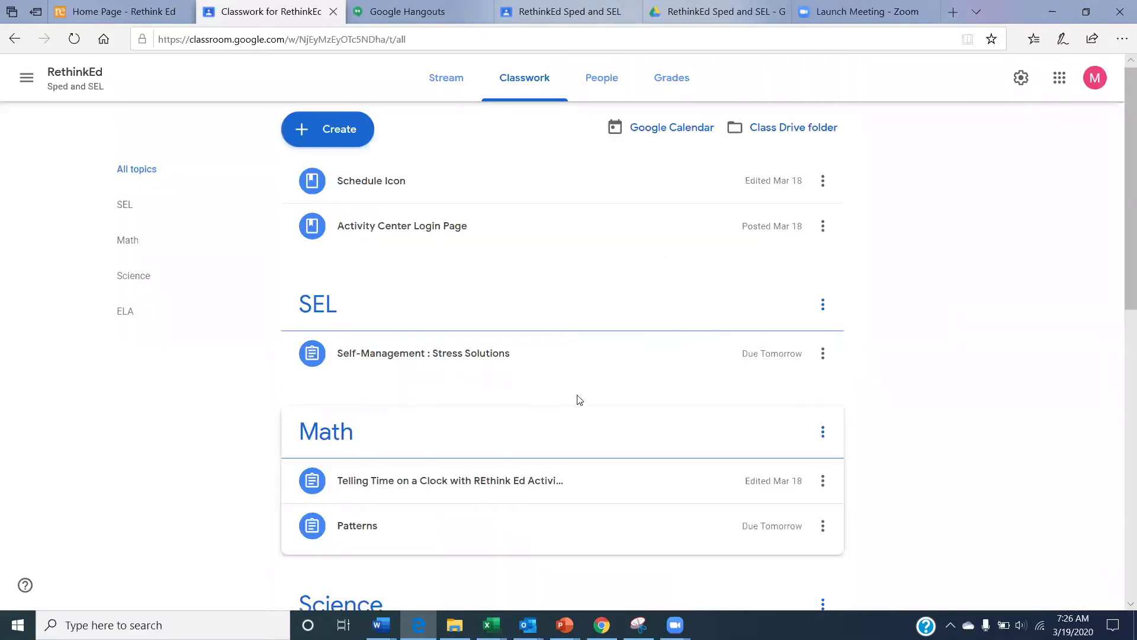
scroll(1119, 329, "down", 2)
scroll(1119, 332, "down", 10)
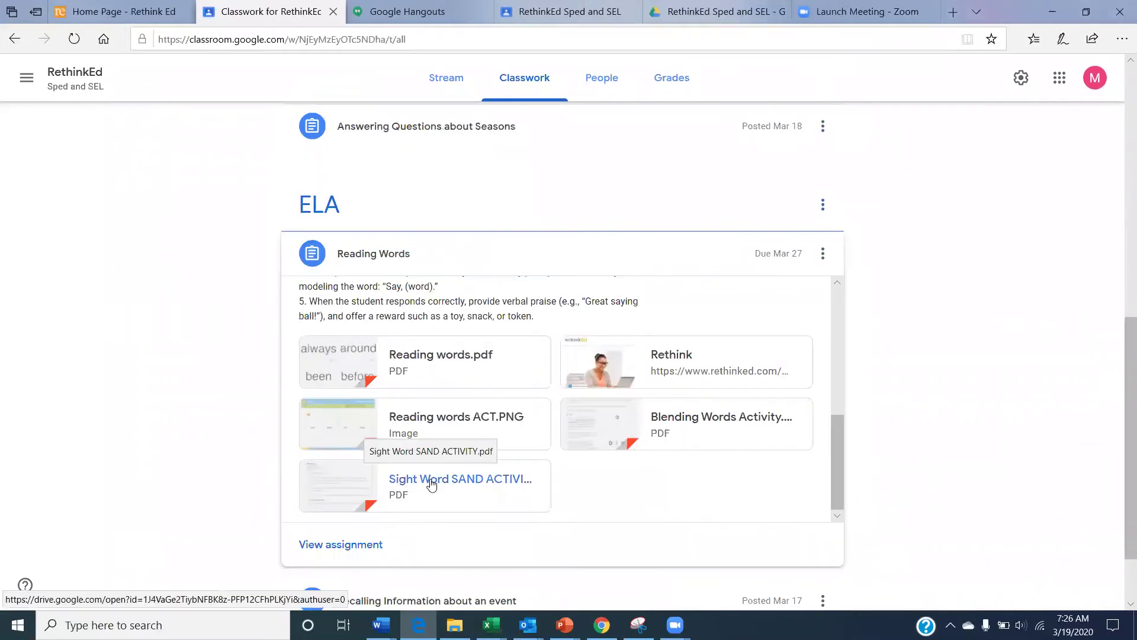
left_click(431, 483)
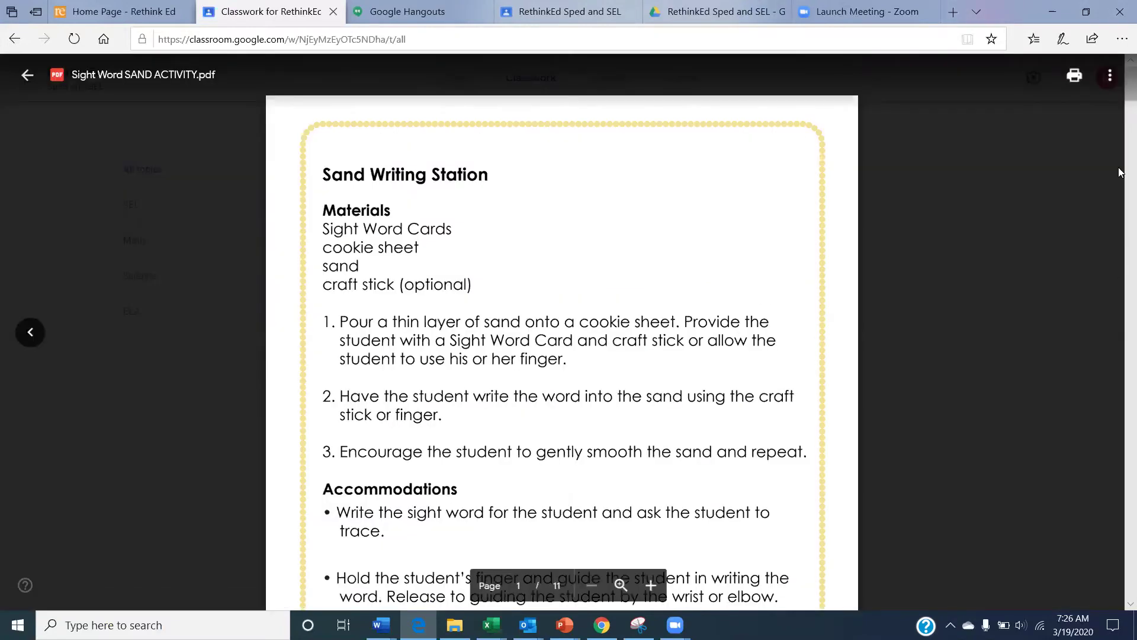
scroll(1120, 95, "down", 3)
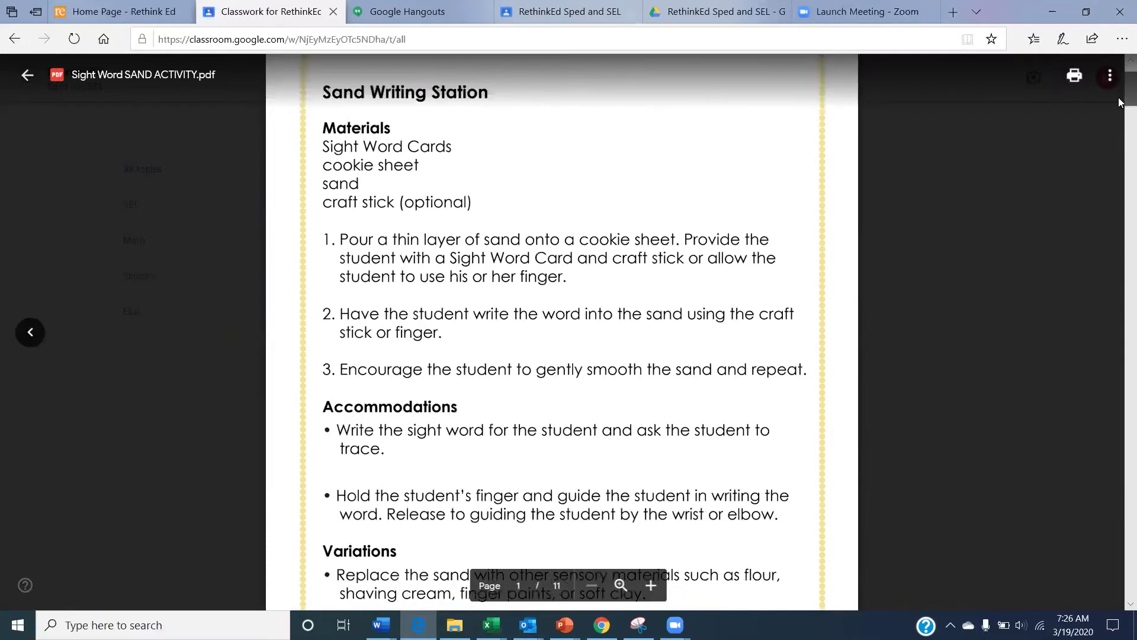
scroll(1119, 95, "up", 3)
scroll(1120, 97, "down", 1)
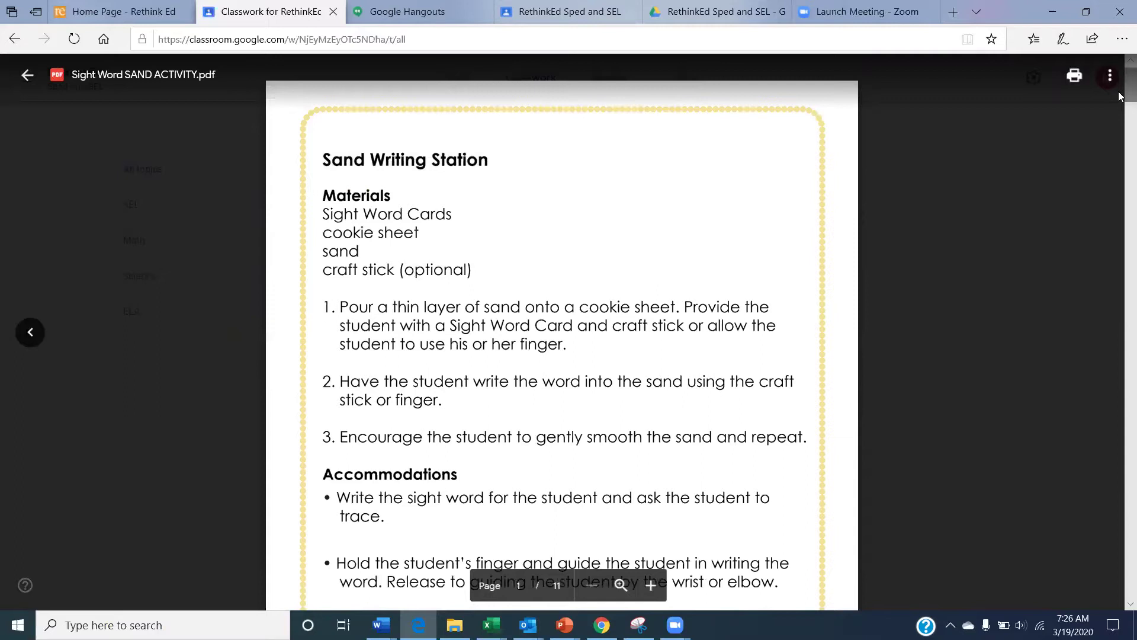
left_click_drag(1119, 95, 1119, 240)
Close the PDF preview, collapse Reading Words, and switch to the Rethink Ed home page.
left_click(977, 336)
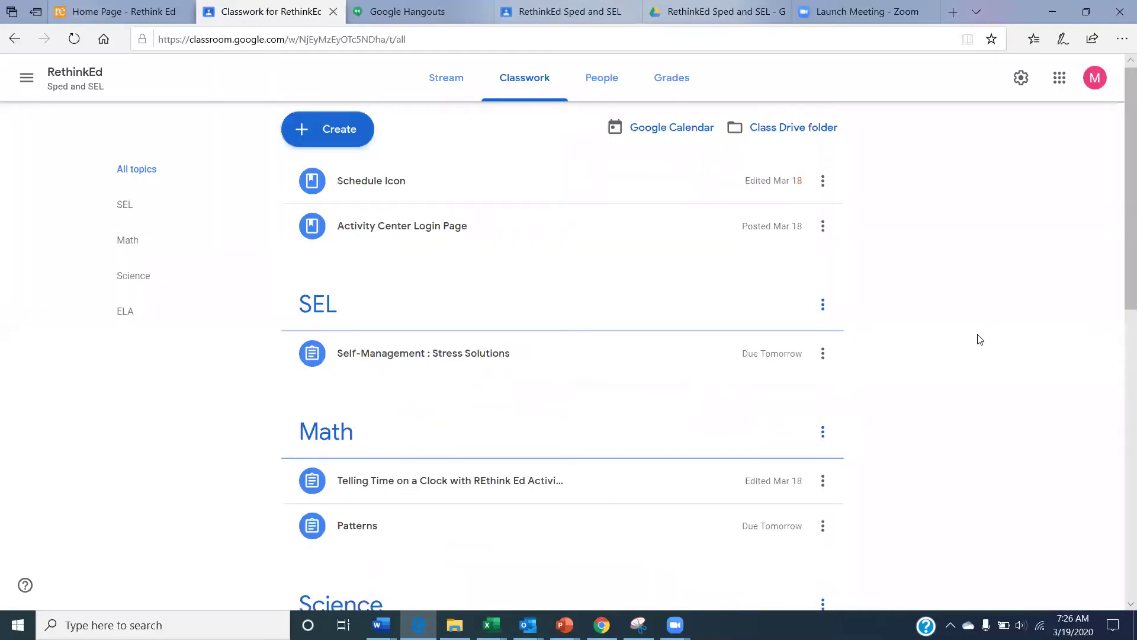
scroll(1121, 286, "down", 3)
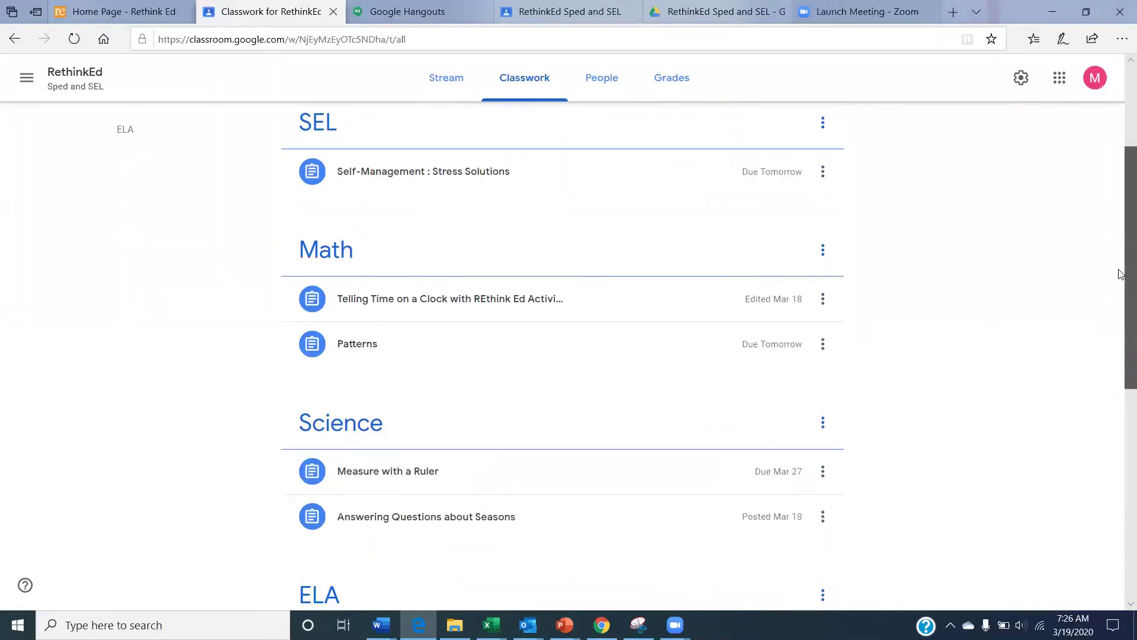
scroll(1121, 309, "down", 5)
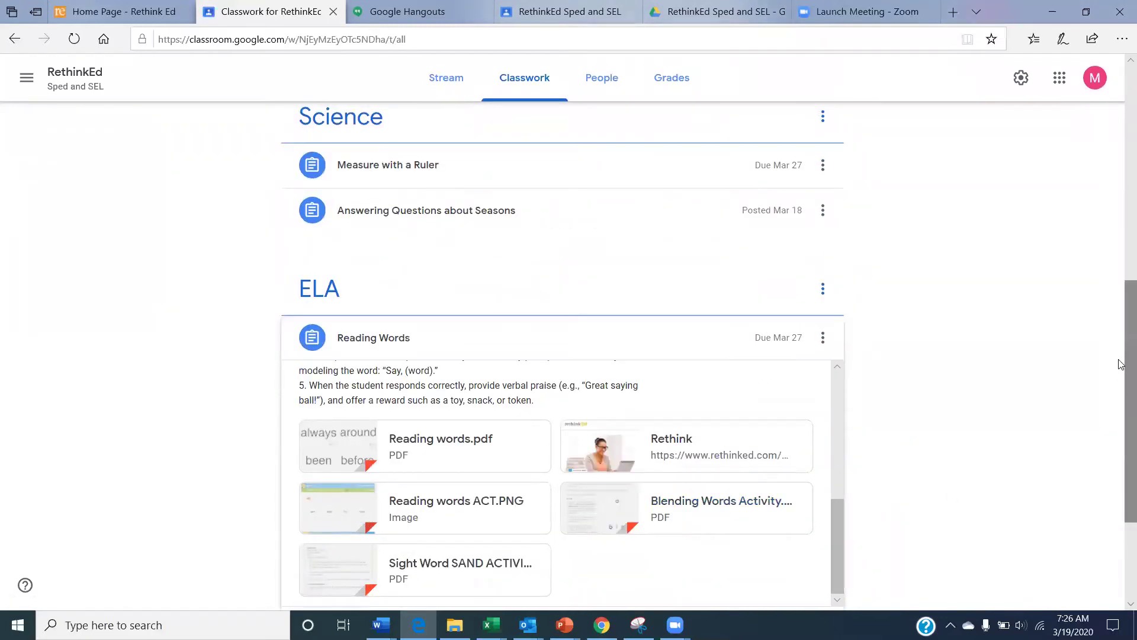
left_click_drag(1122, 365, 1121, 403)
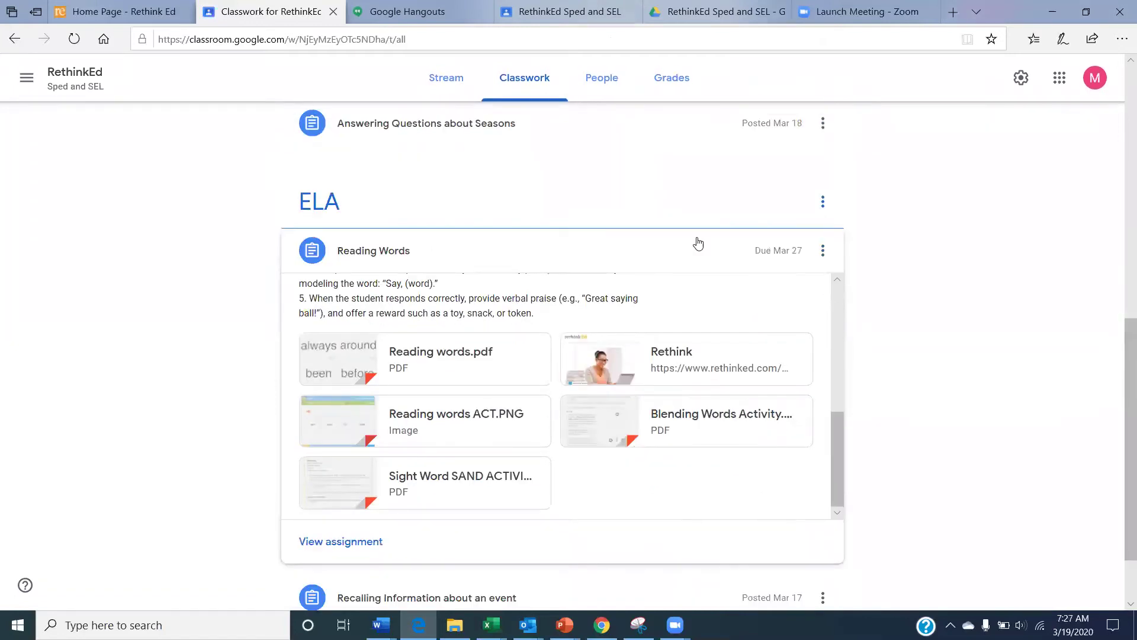
left_click(561, 259)
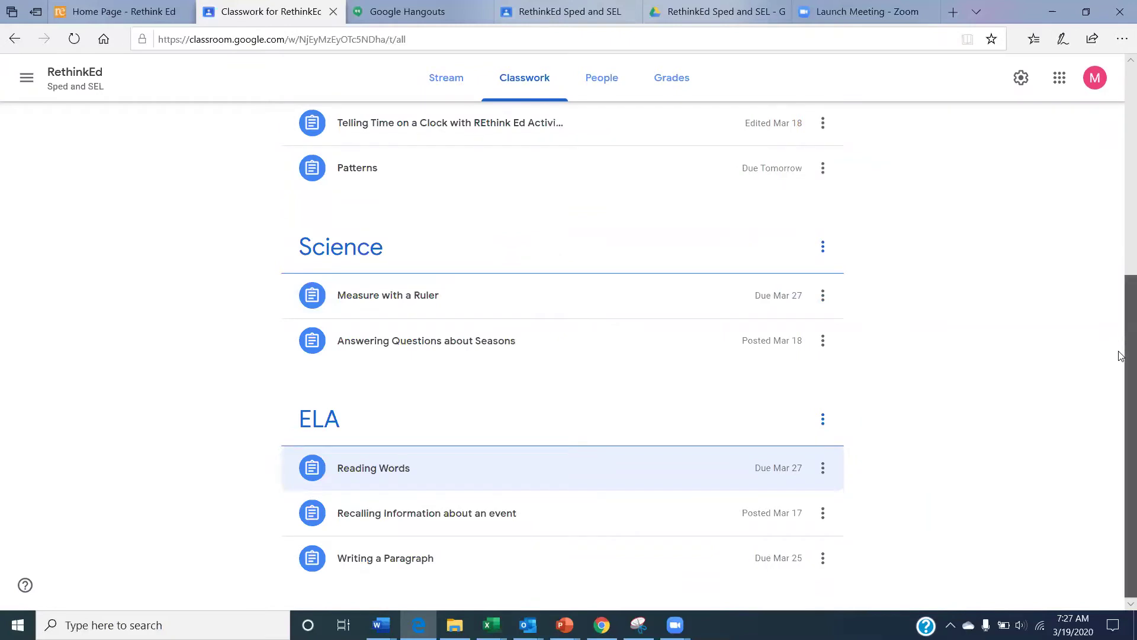
left_click_drag(1121, 355, 1122, 129)
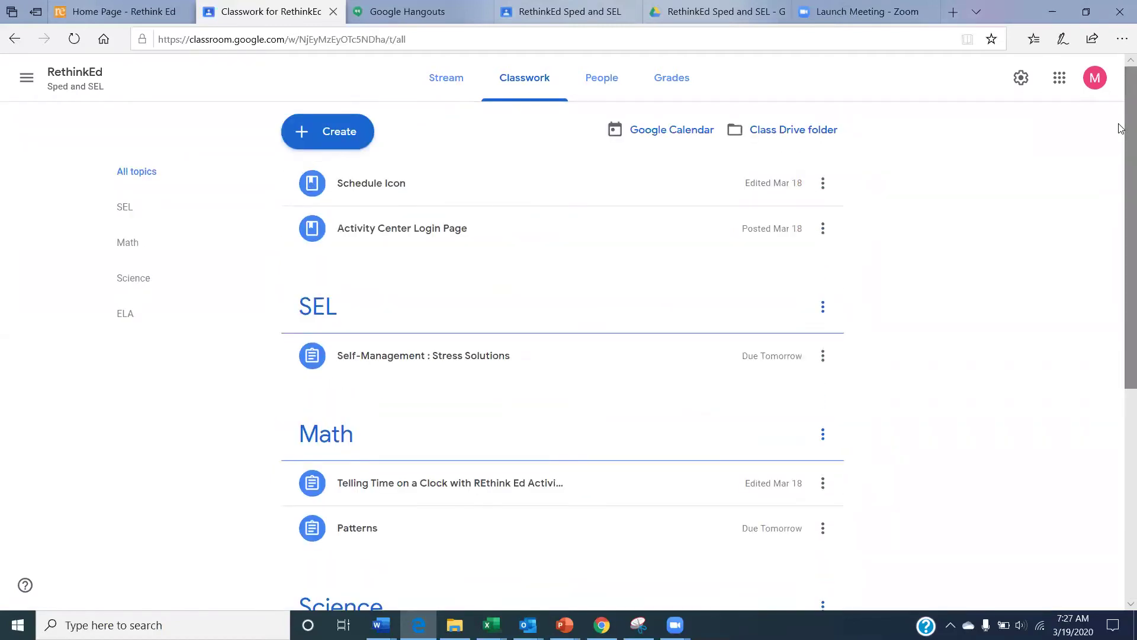
left_click(88, 11)
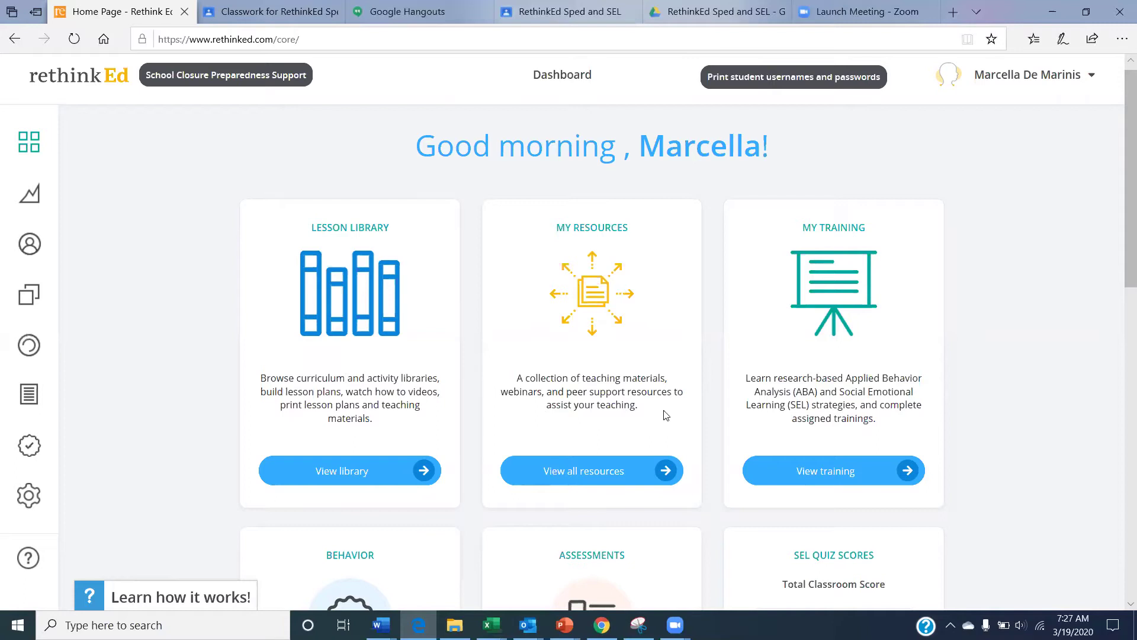
Open the full My Resources list and filter Printable Materials to the Schedules category.
left_click(565, 472)
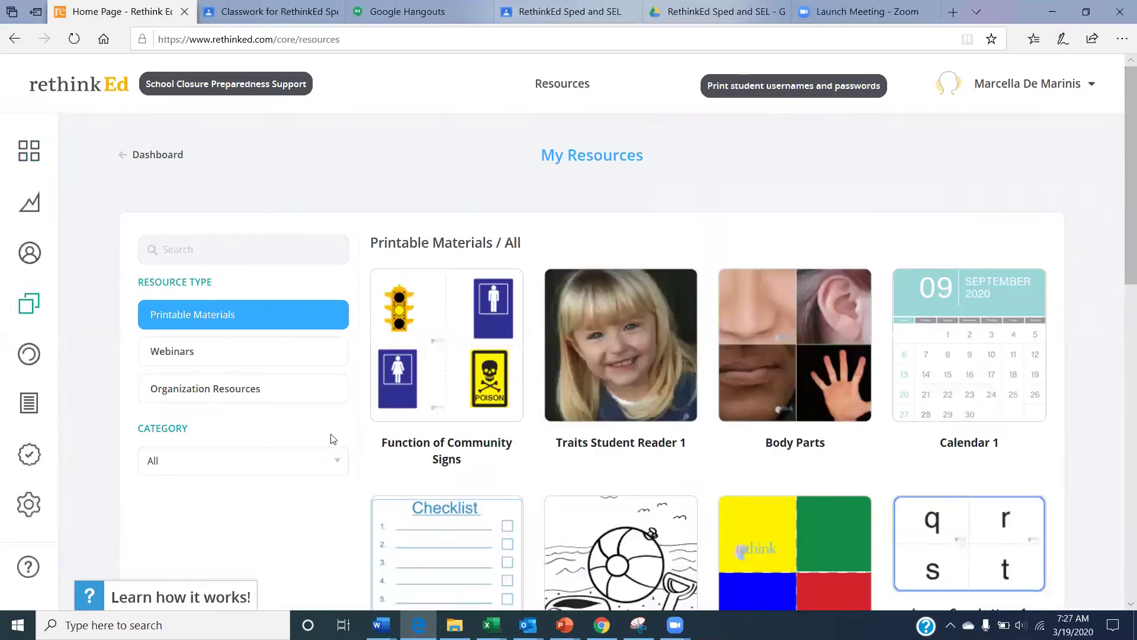
left_click(317, 471)
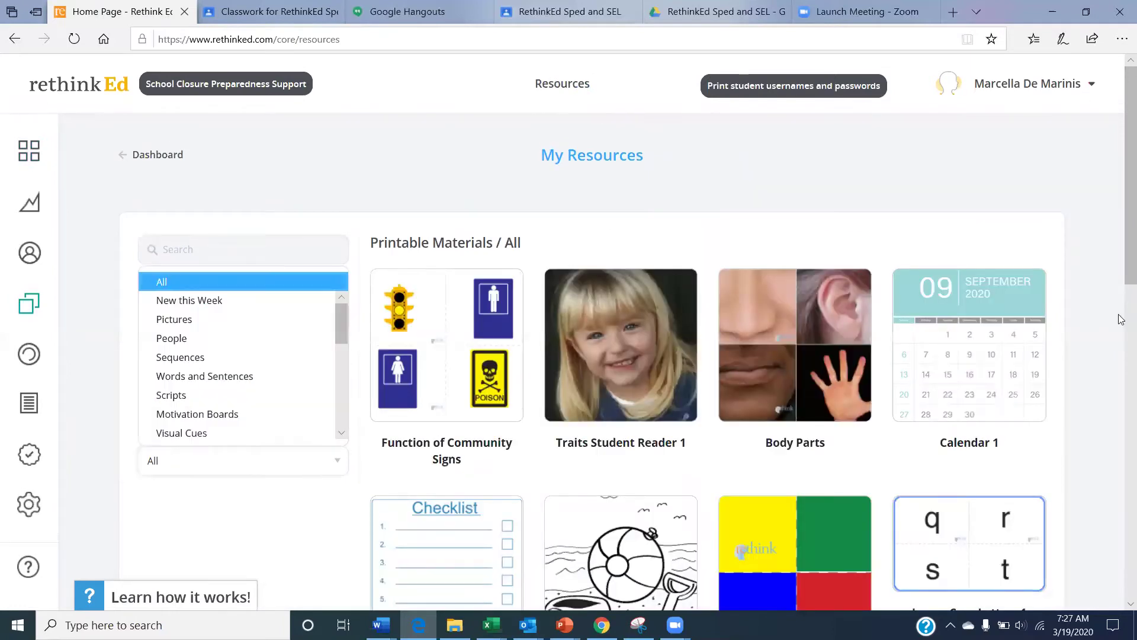
scroll(1121, 164, "down", 1)
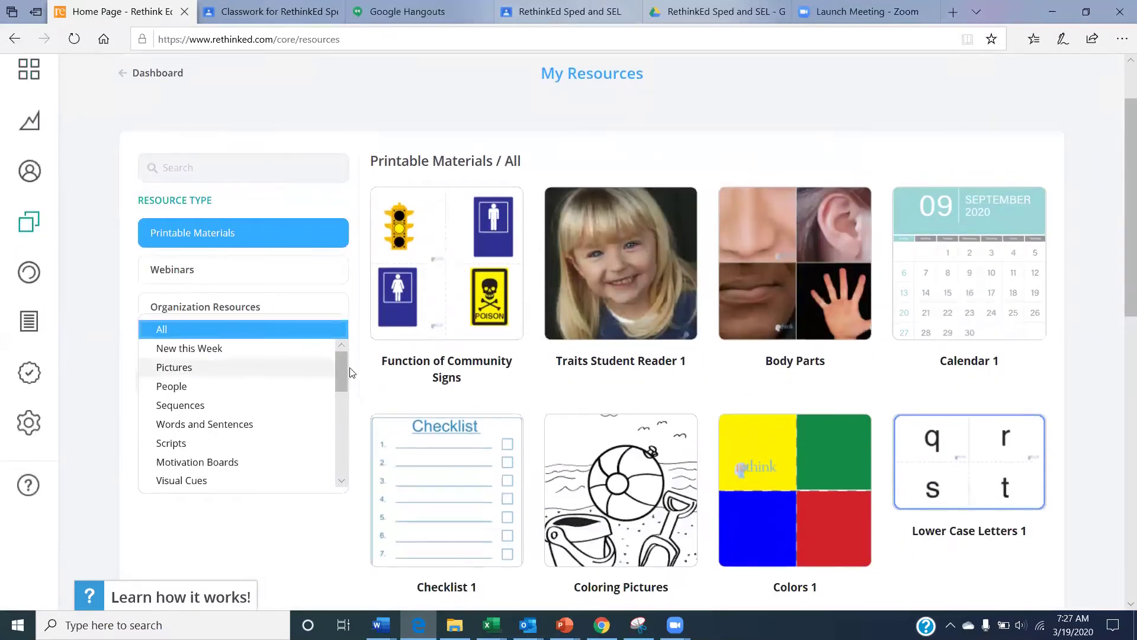
left_click(244, 522)
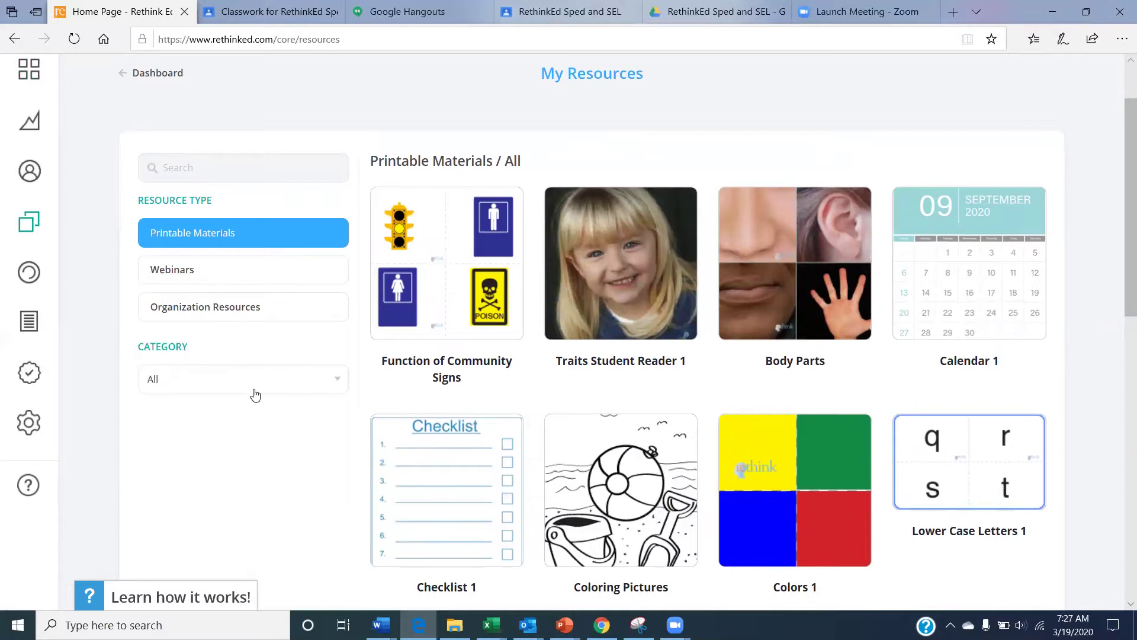
left_click(339, 371)
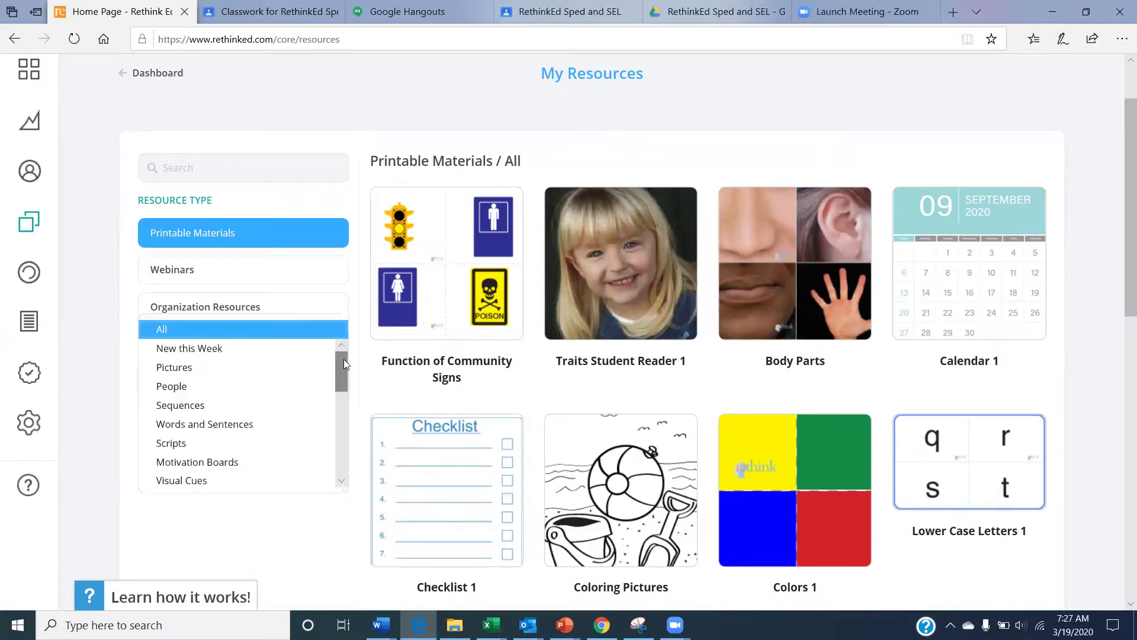
left_click_drag(343, 358, 342, 385)
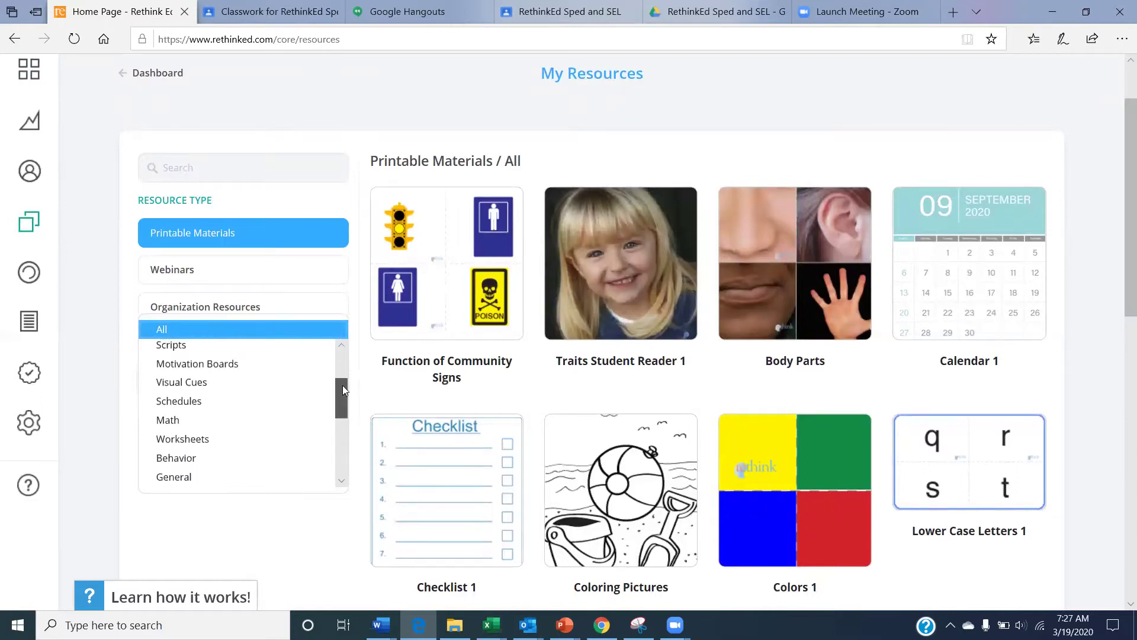
left_click(203, 399)
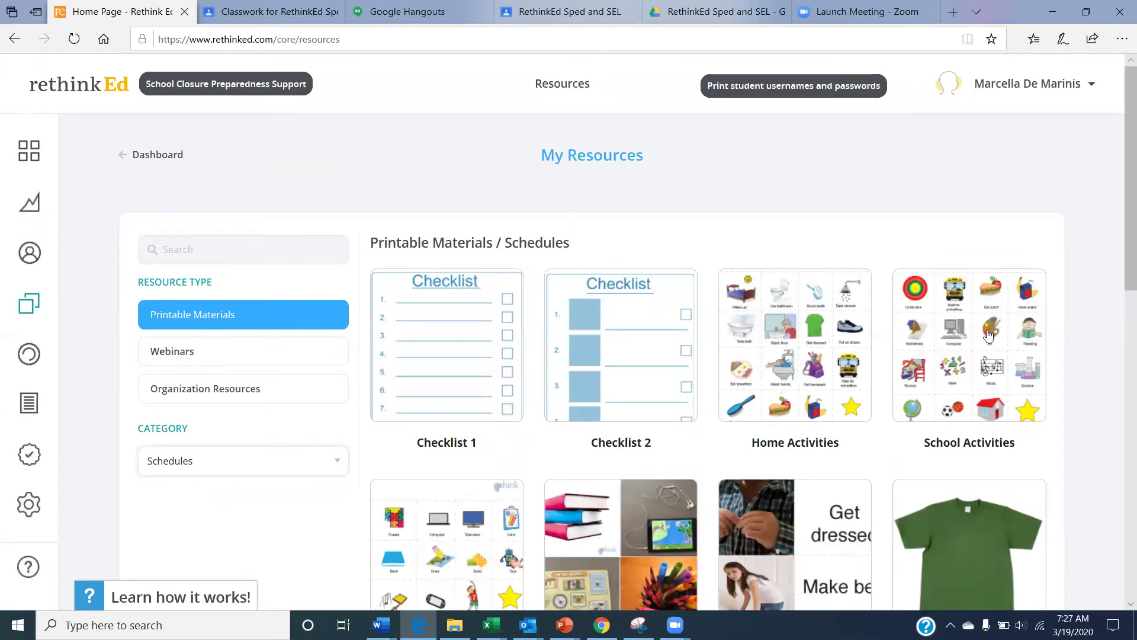
left_click_drag(1122, 178, 589, 381)
Change the Printable Materials category to Worksheets, then to Math.
left_click(259, 423)
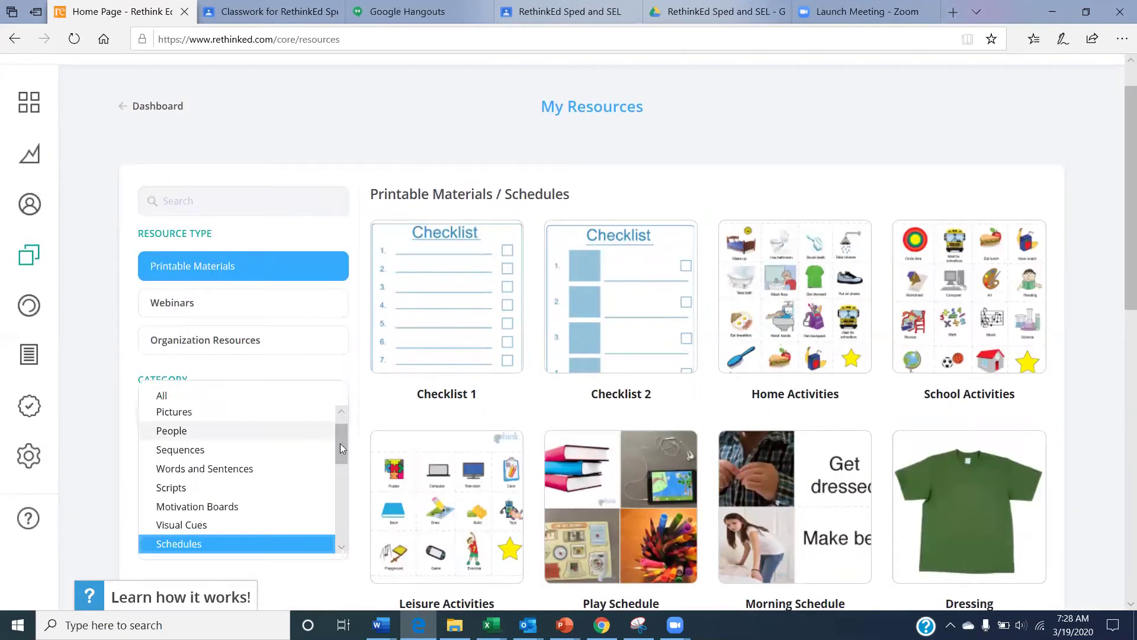
left_click_drag(340, 438, 347, 475)
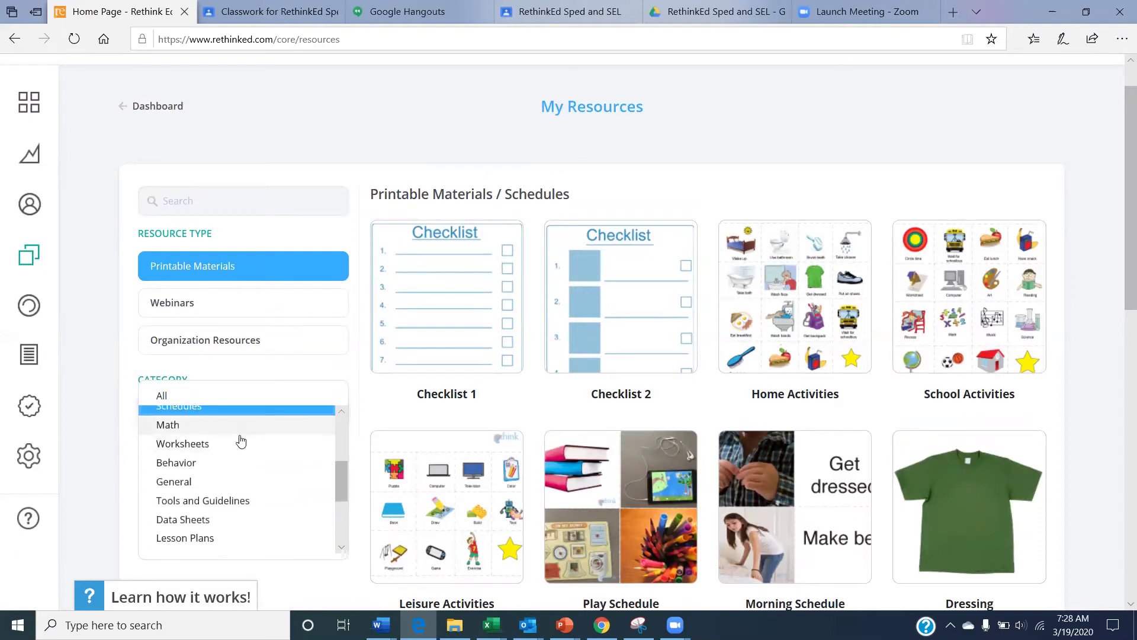
left_click(238, 443)
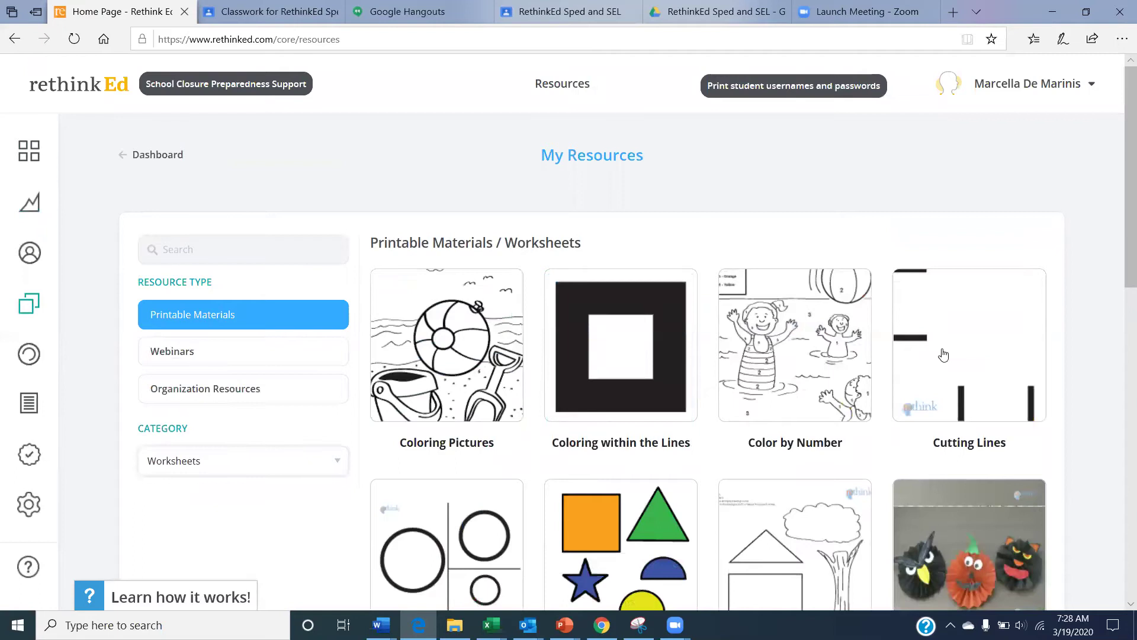
scroll(1120, 177, "down", 4)
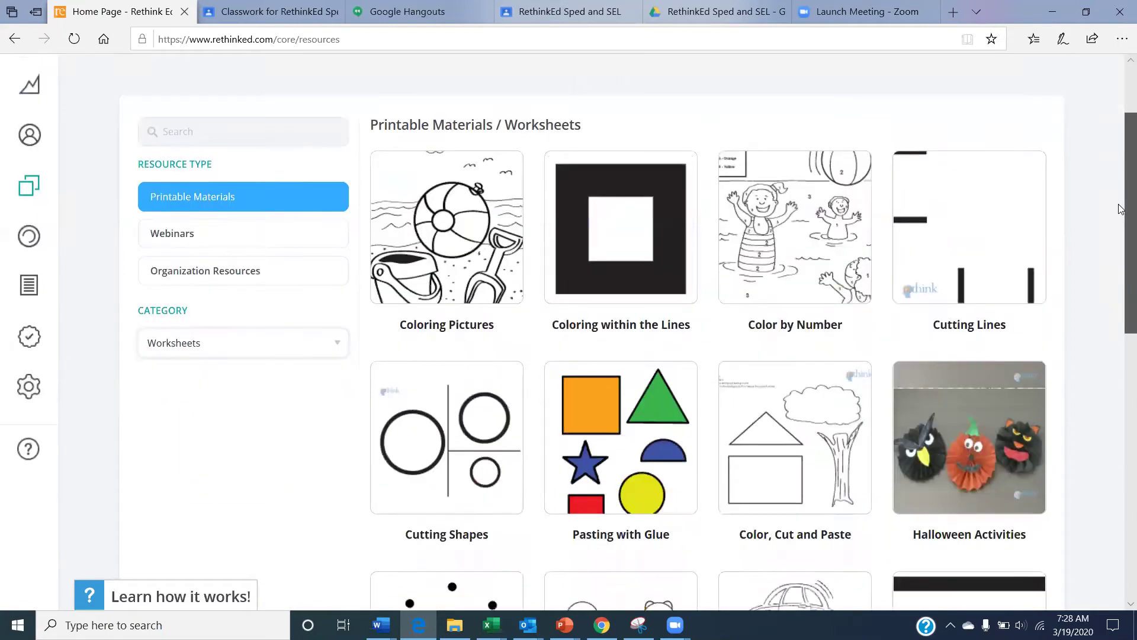
left_click_drag(1121, 255, 1121, 146)
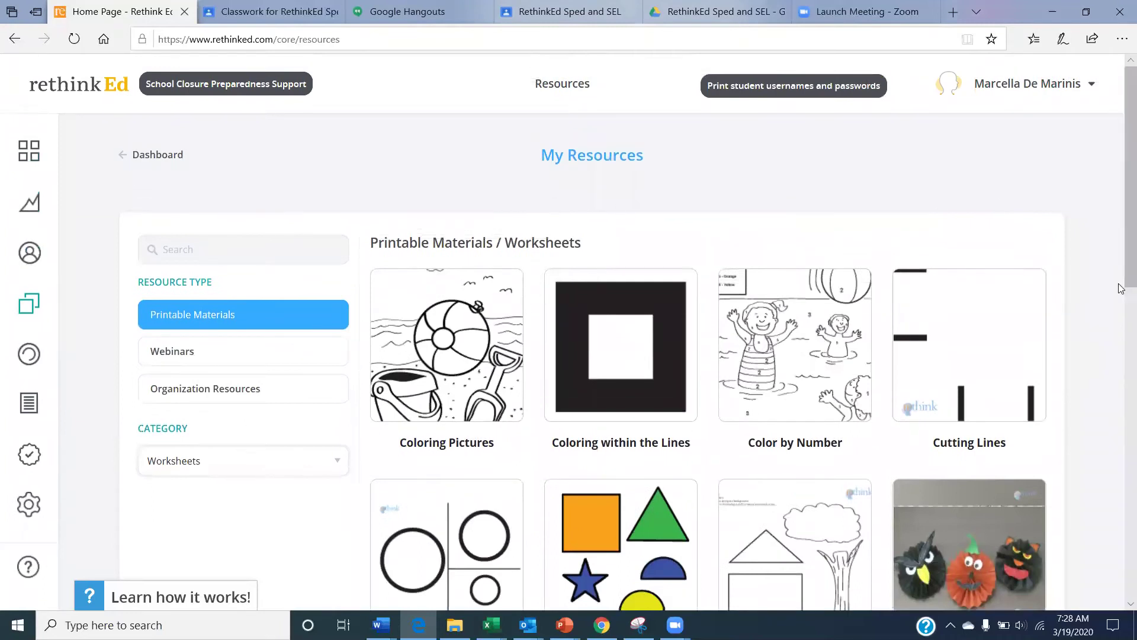
left_click(300, 459)
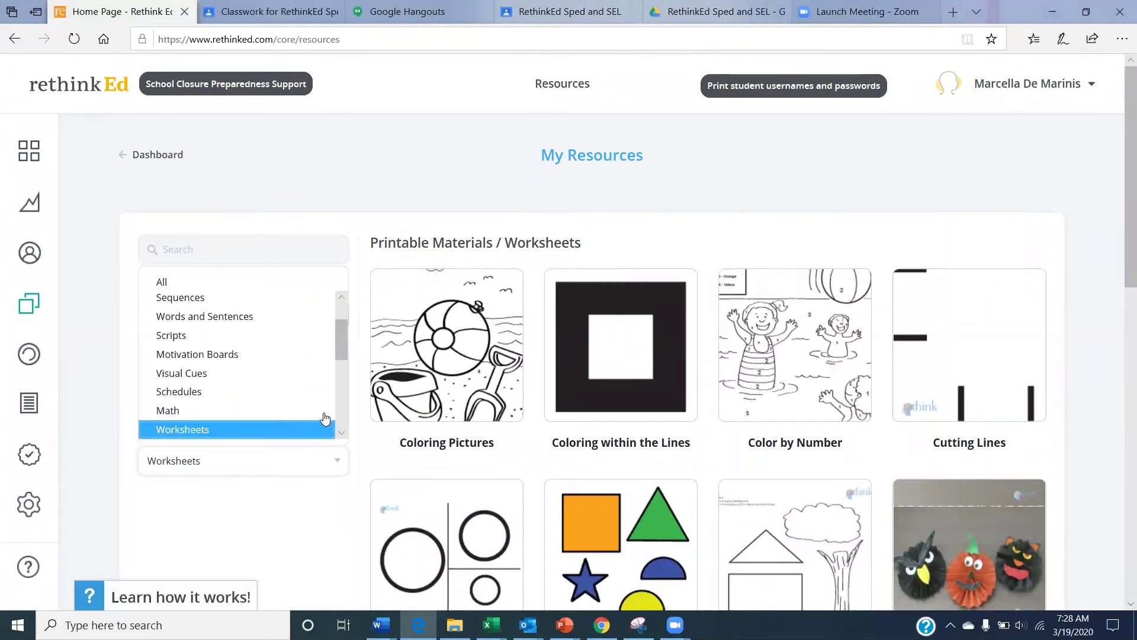
left_click(235, 411)
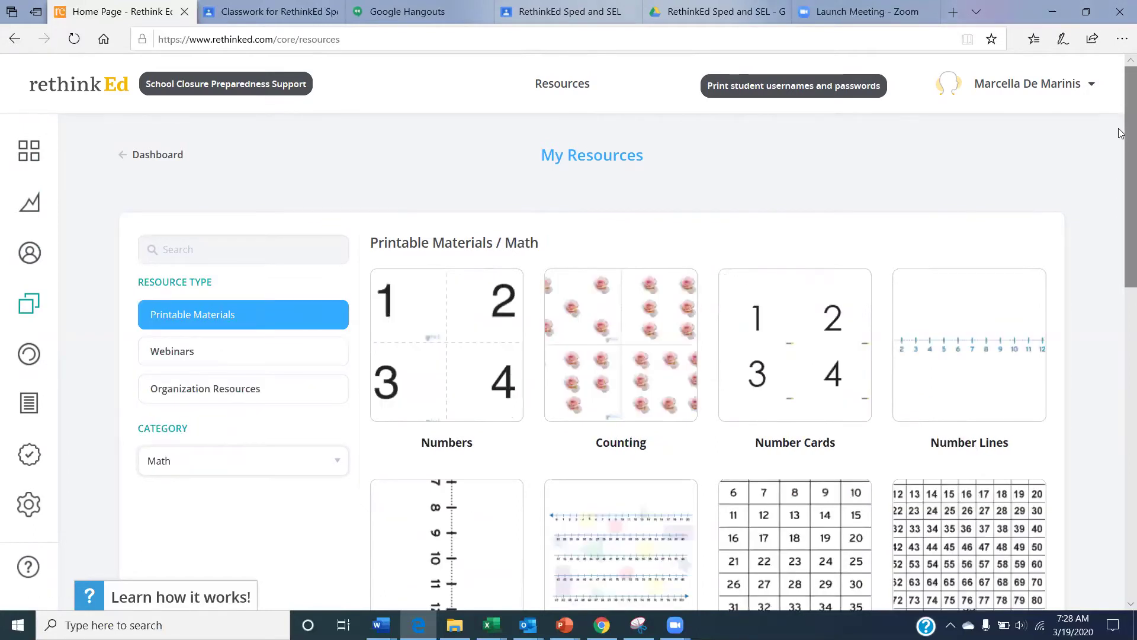
Save the Number Lines printable PDF as Number line.pdf.
mouse_move(1122, 149)
left_mouse_down()
mouse_move(1122, 275)
mouse_move(1120, 156)
left_mouse_up()
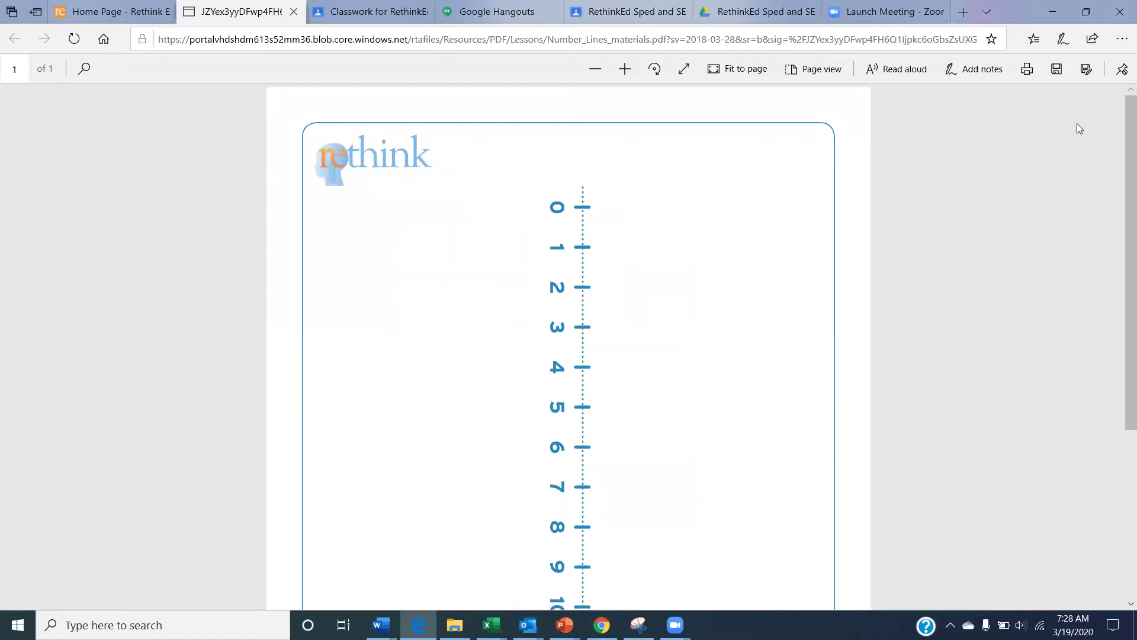
left_click(1056, 70)
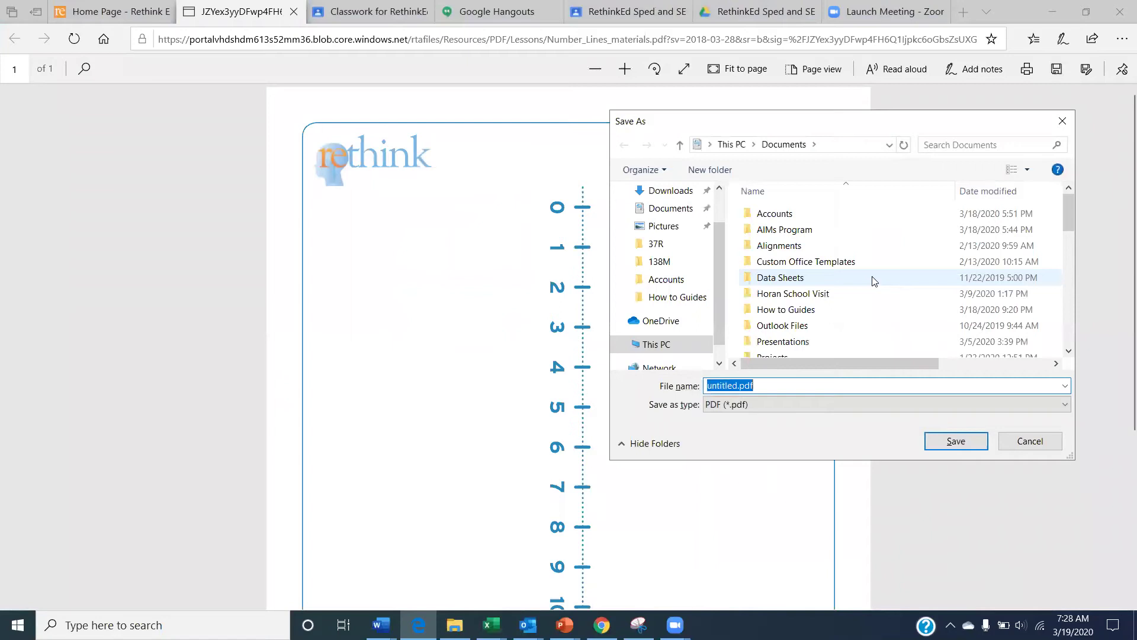
type("N")
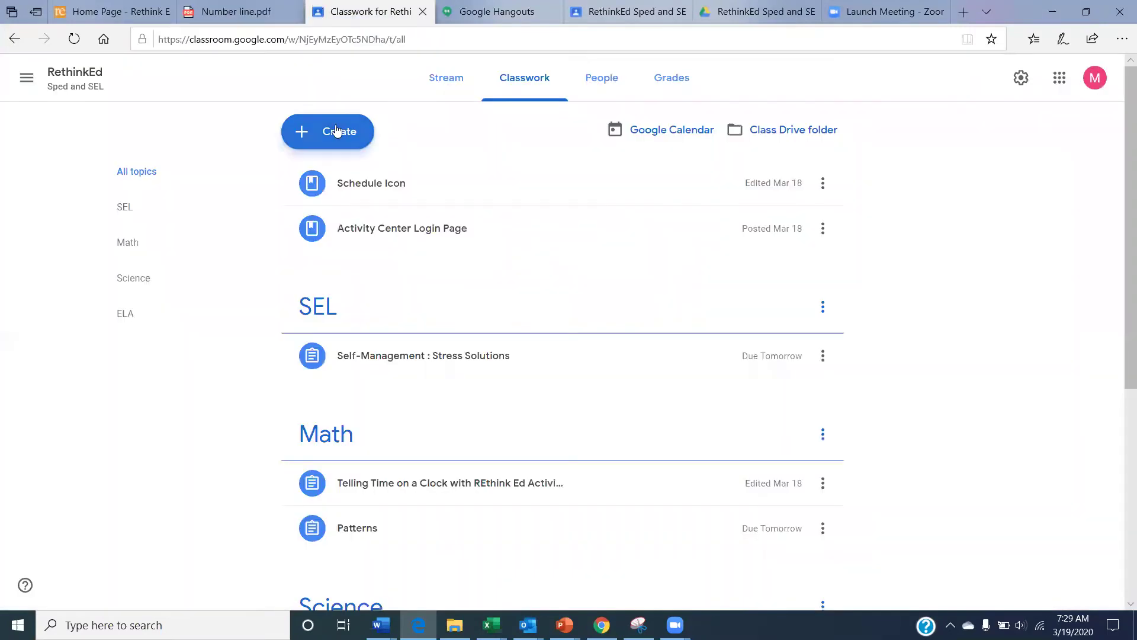
Create a material titled 'Number line', upload Number line.pdf from Documents, and post it.
left_click(336, 131)
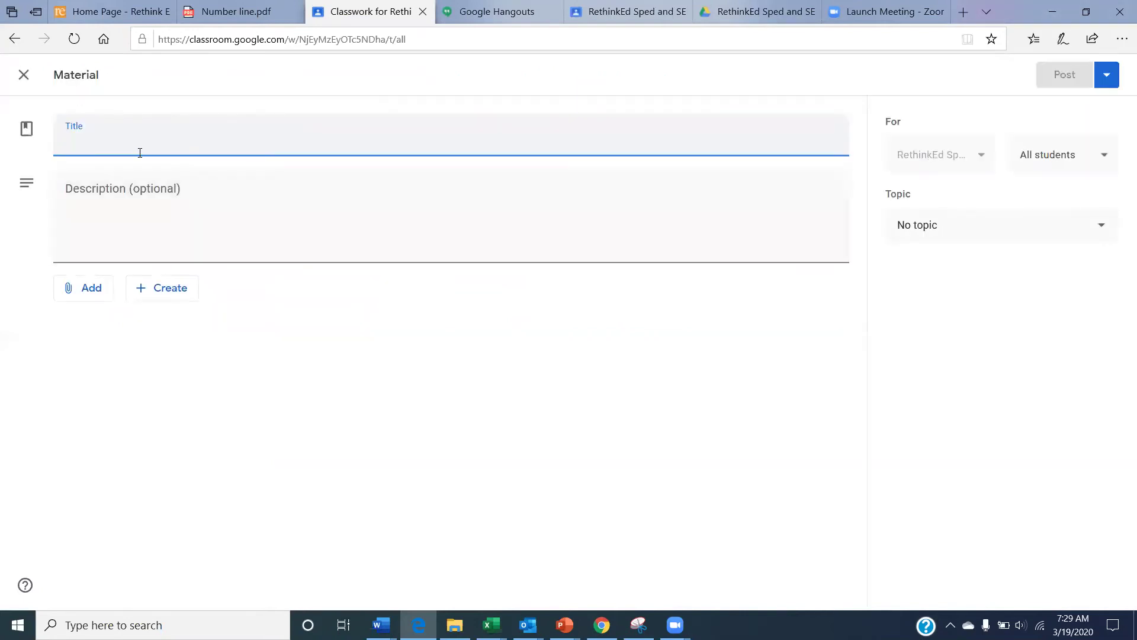
type("Number")
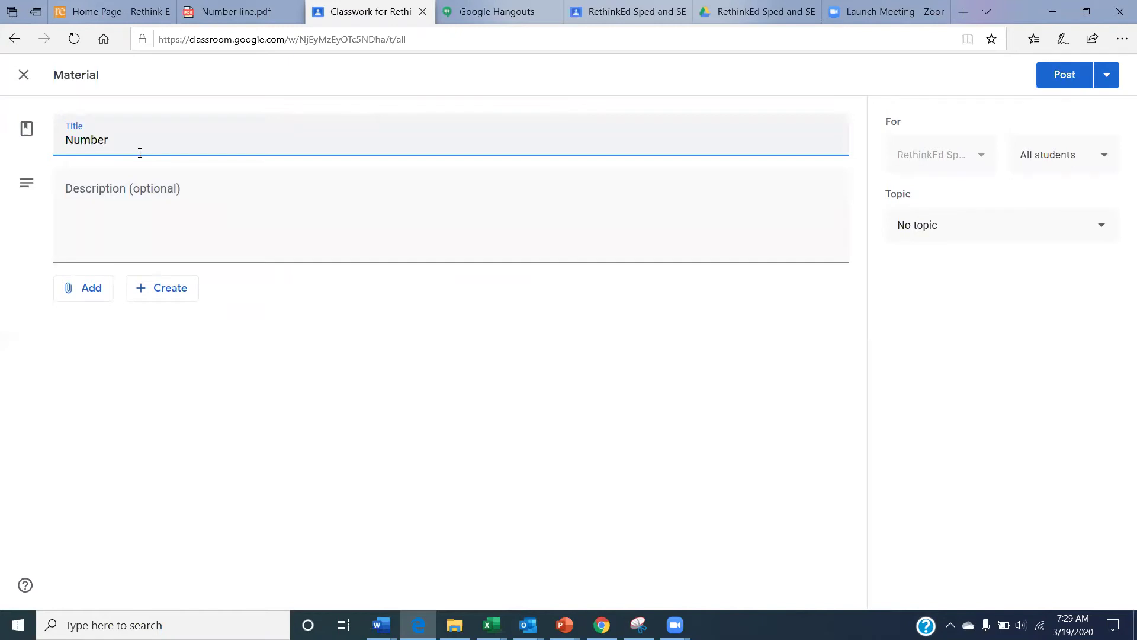
type(" line")
left_click(91, 288)
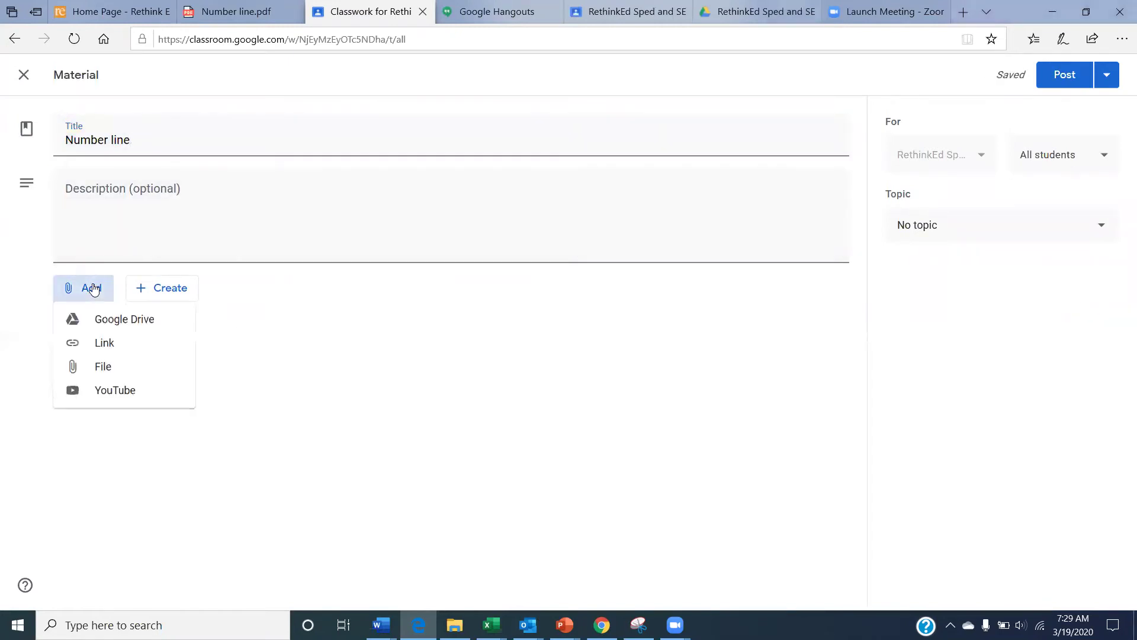
left_click(107, 366)
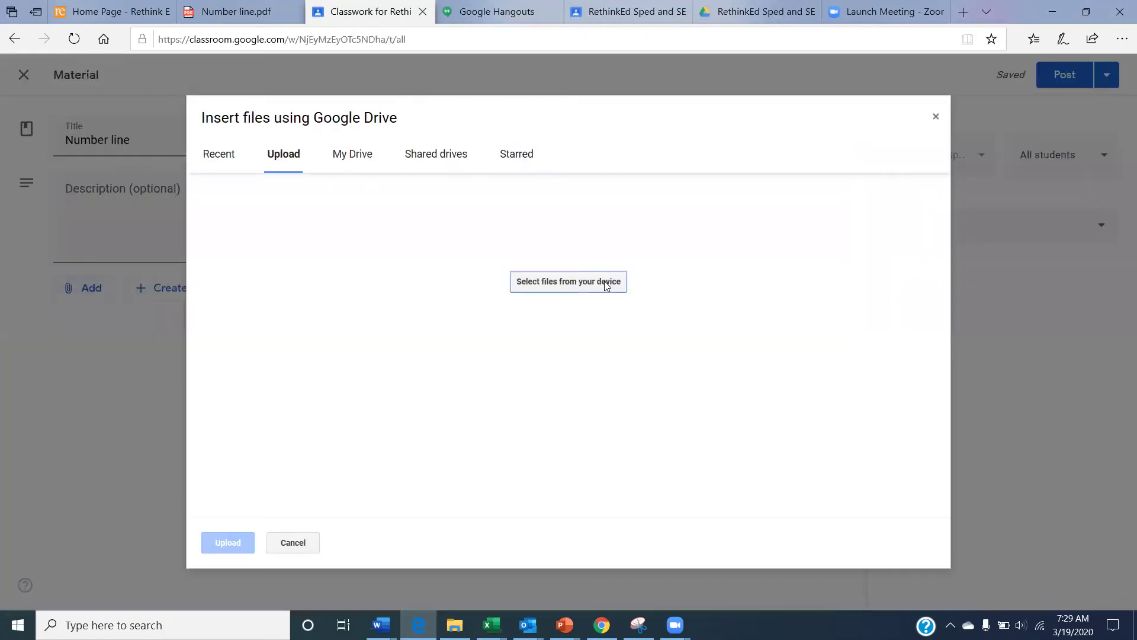
left_click(604, 281)
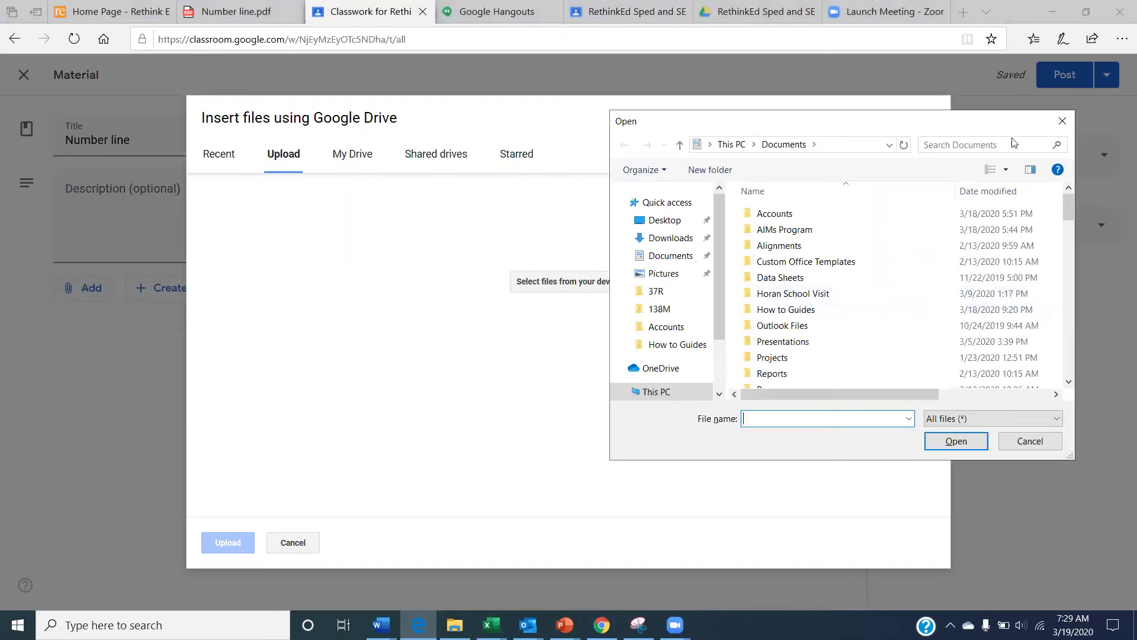
left_click(1011, 144)
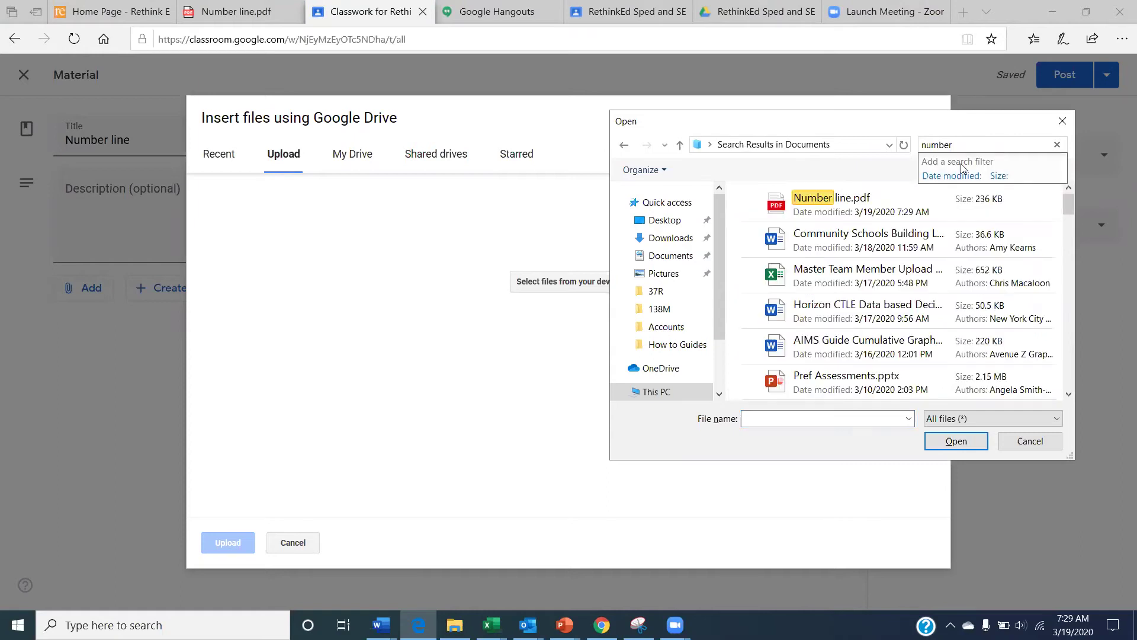
left_click(872, 197)
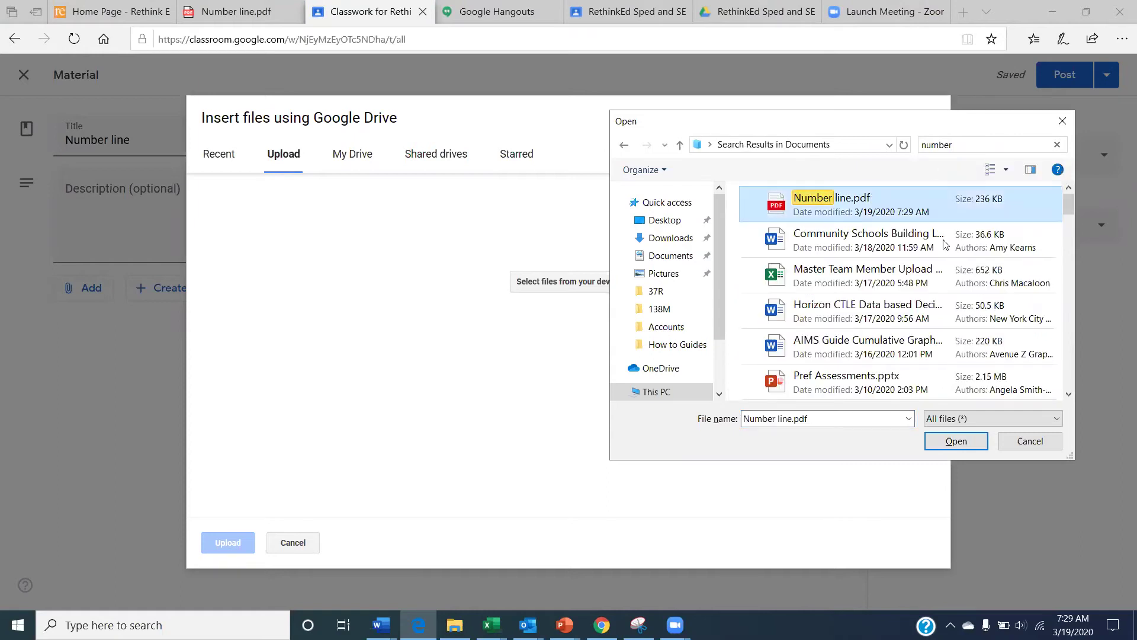
left_click(948, 441)
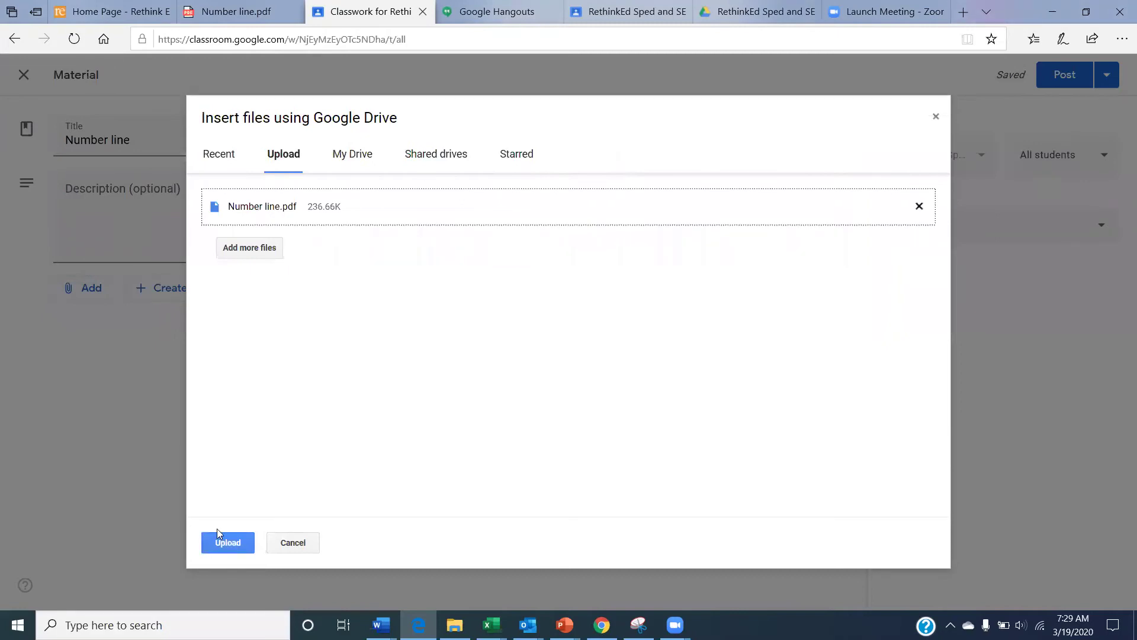
left_click(223, 552)
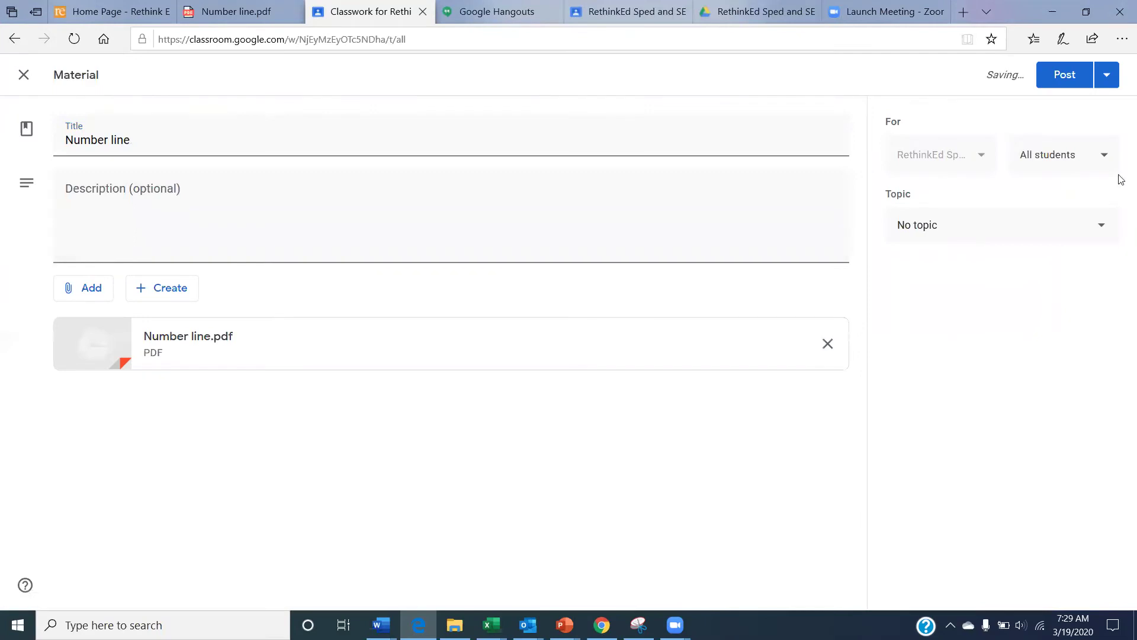
left_click(1069, 80)
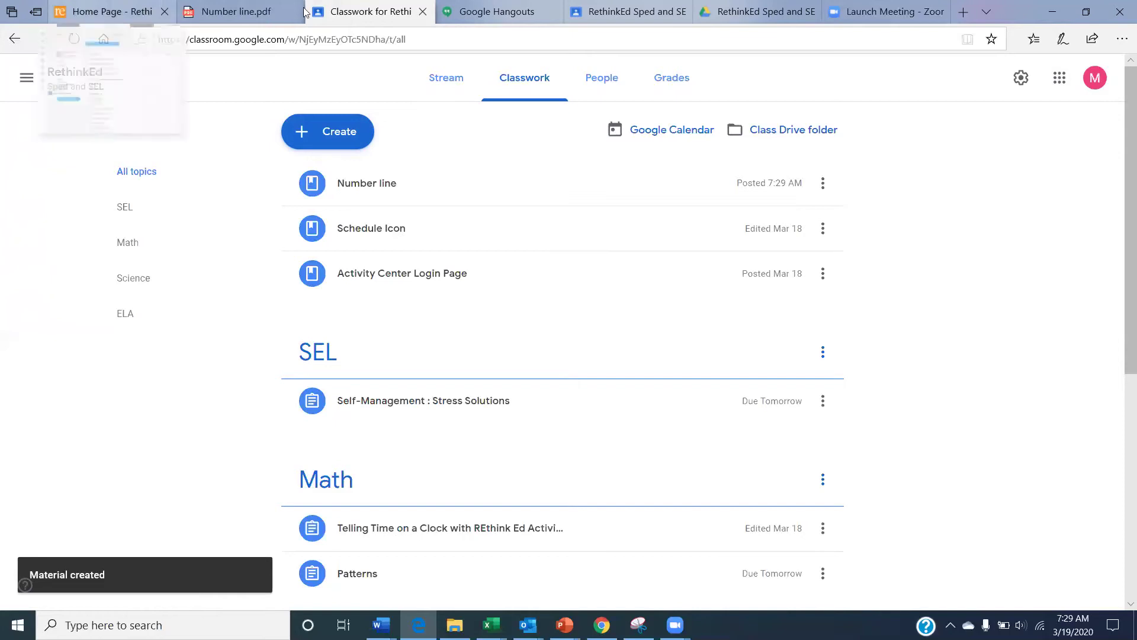
Return to the Rethink Ed resources and filter Printable Materials to the Phonics category.
left_click(81, 18)
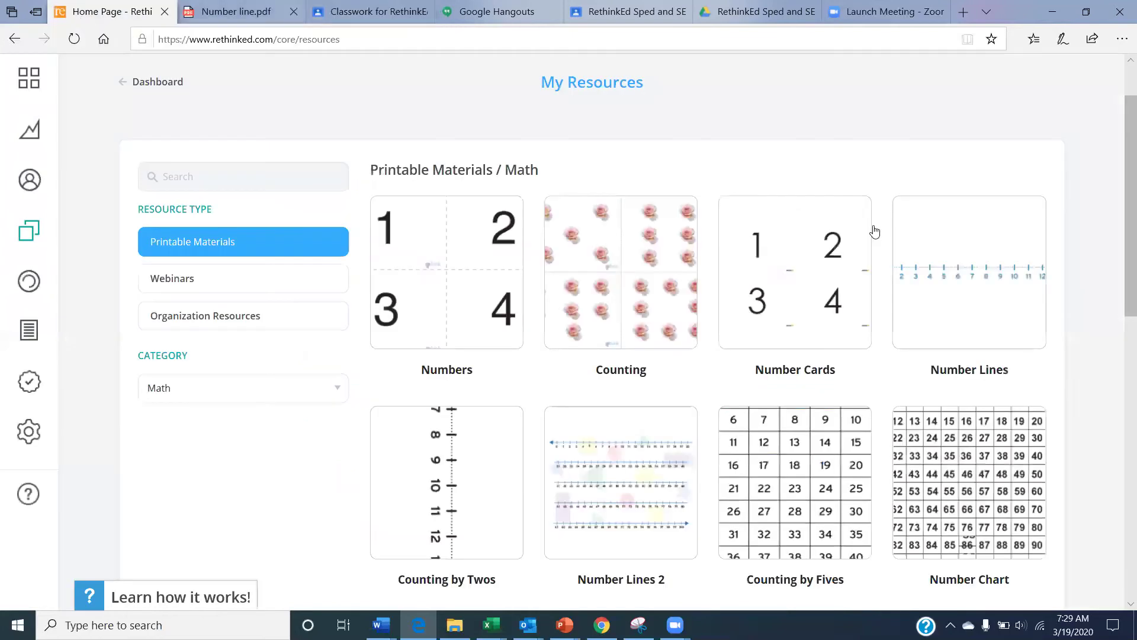
left_click(234, 385)
left_click_drag(337, 411, 339, 437)
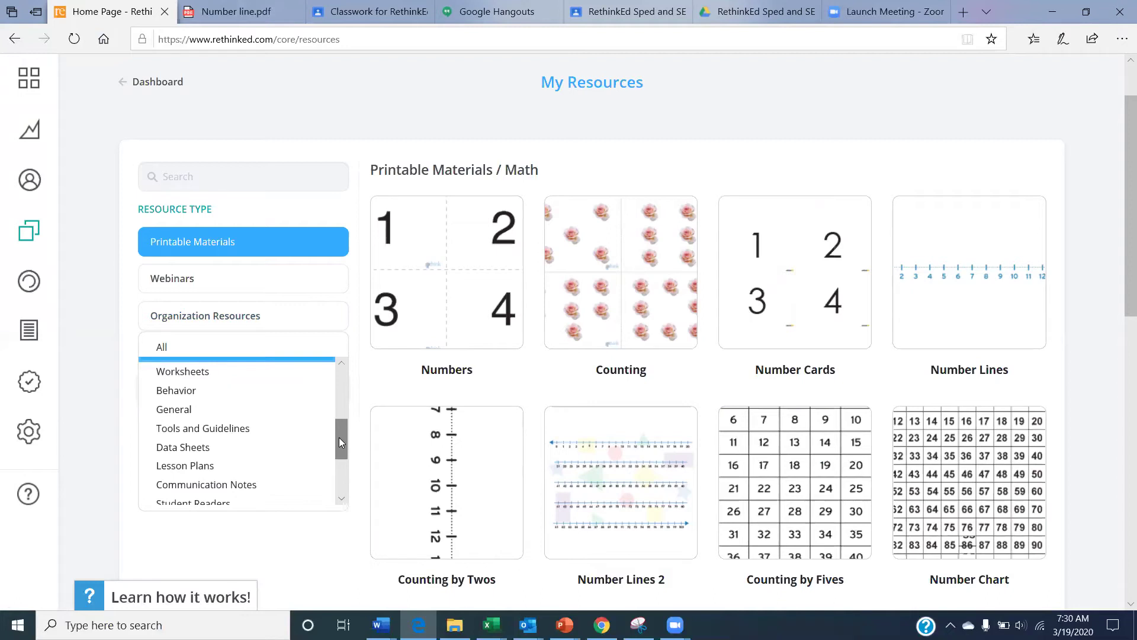
left_click_drag(339, 437, 346, 456)
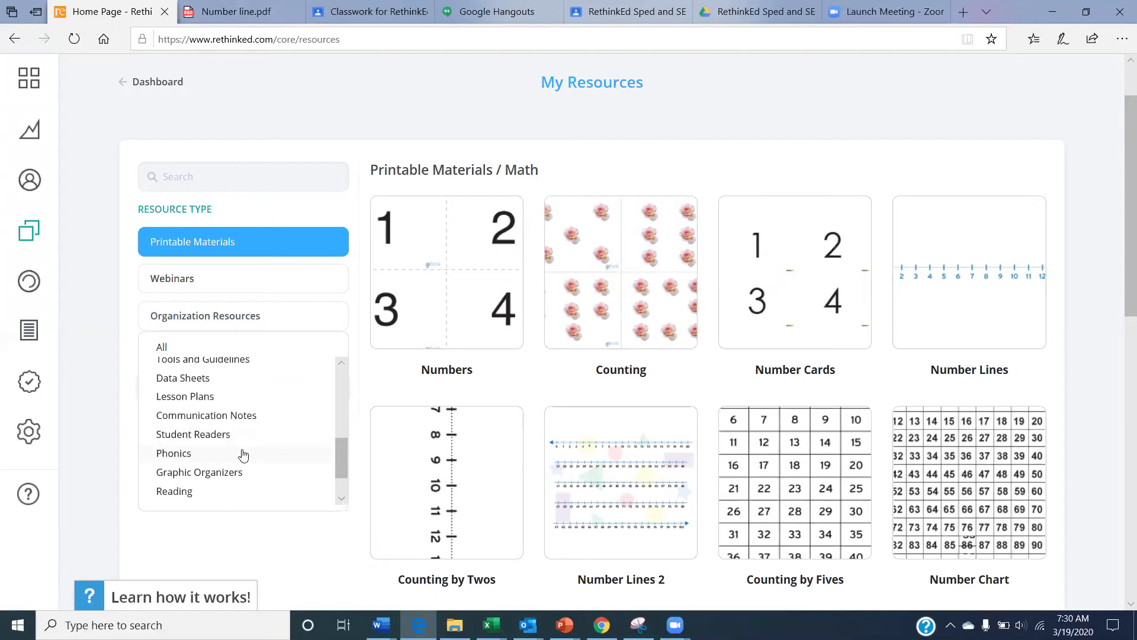
left_click(173, 453)
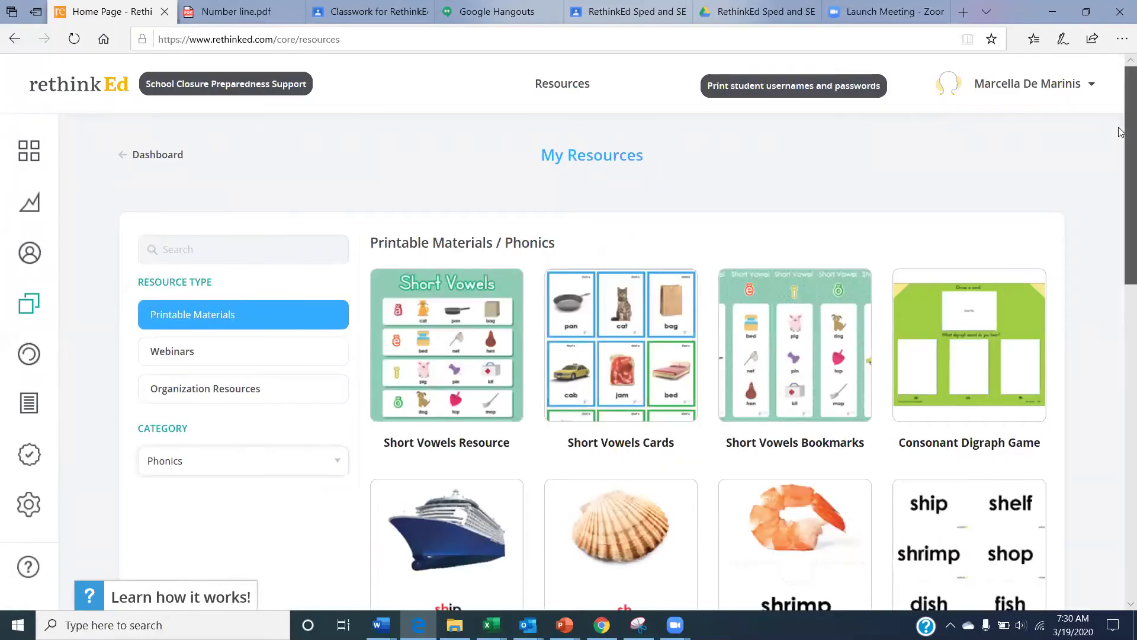
Save the Vowel Teams PDF as Vowel Chart.pdf.
left_click_drag(1122, 130, 1121, 264)
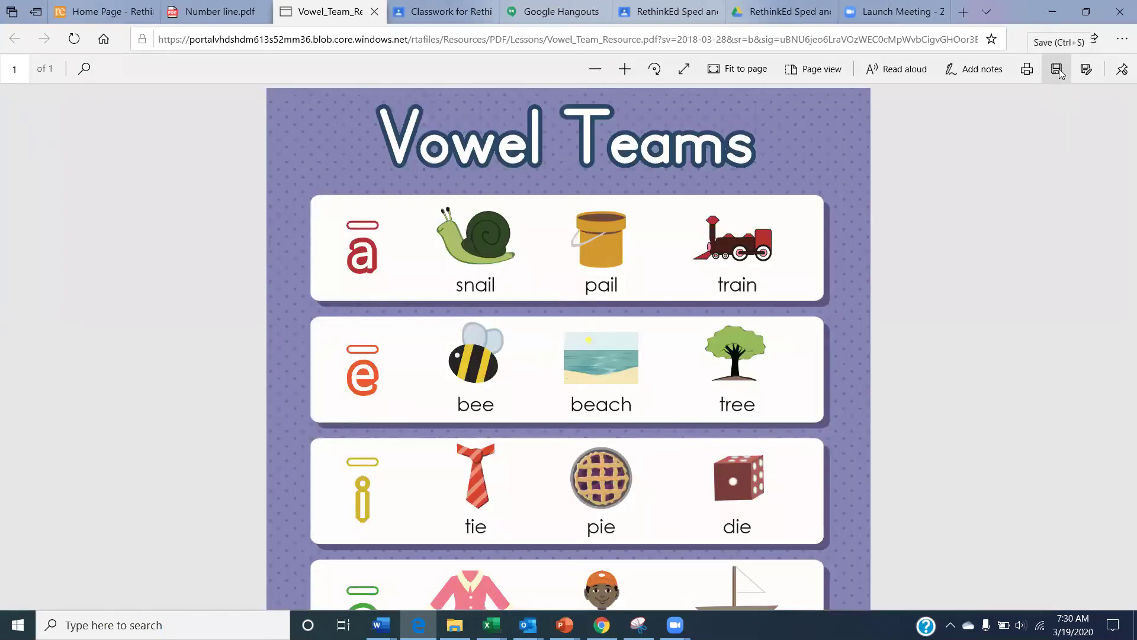
left_click(1057, 70)
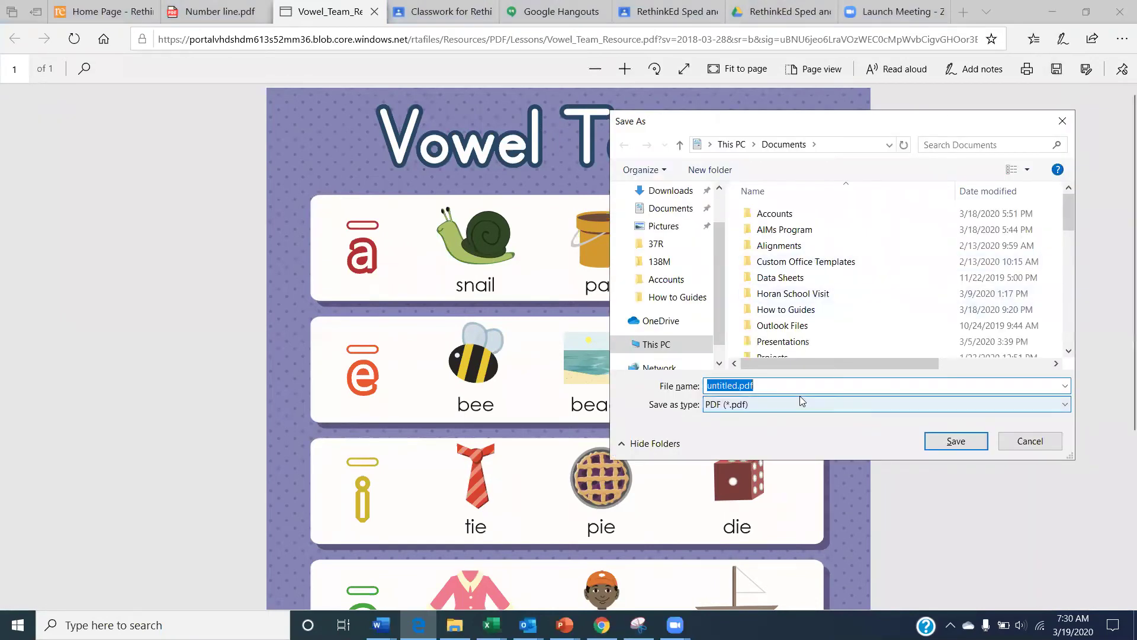
type("Vowel C")
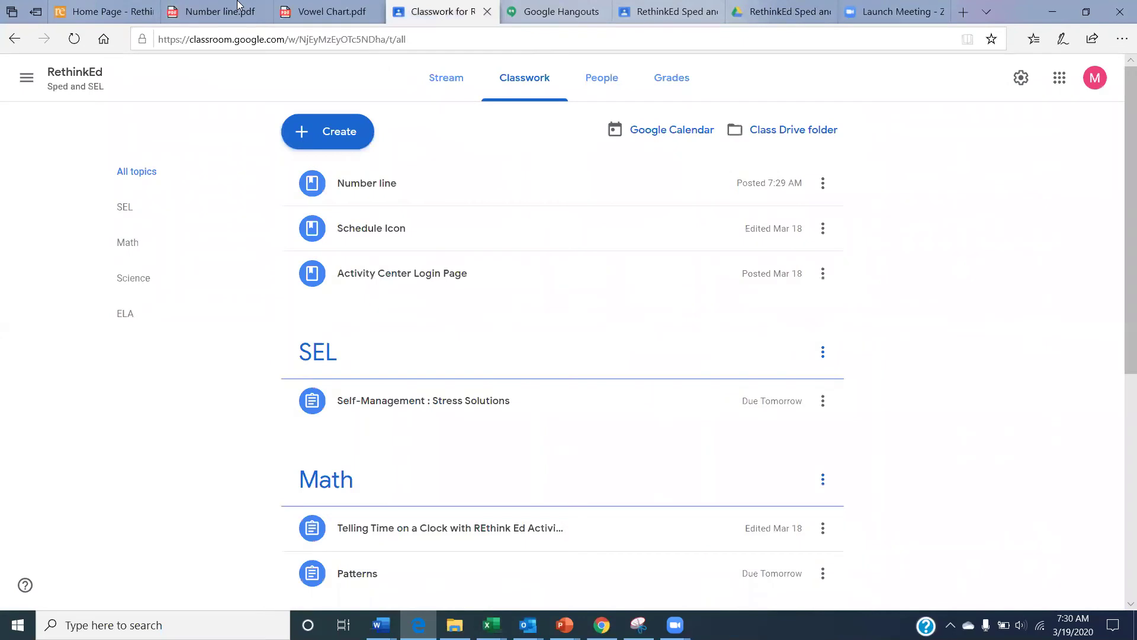
Start a new material post titled 'Vowel Chart'.
left_click(329, 131)
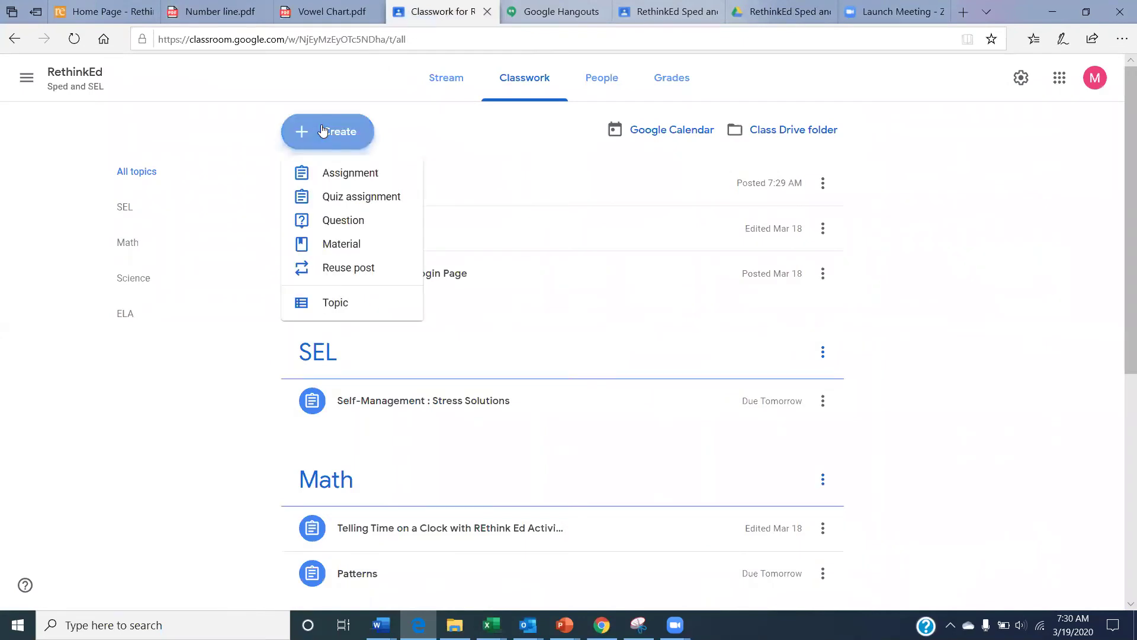
left_click(341, 245)
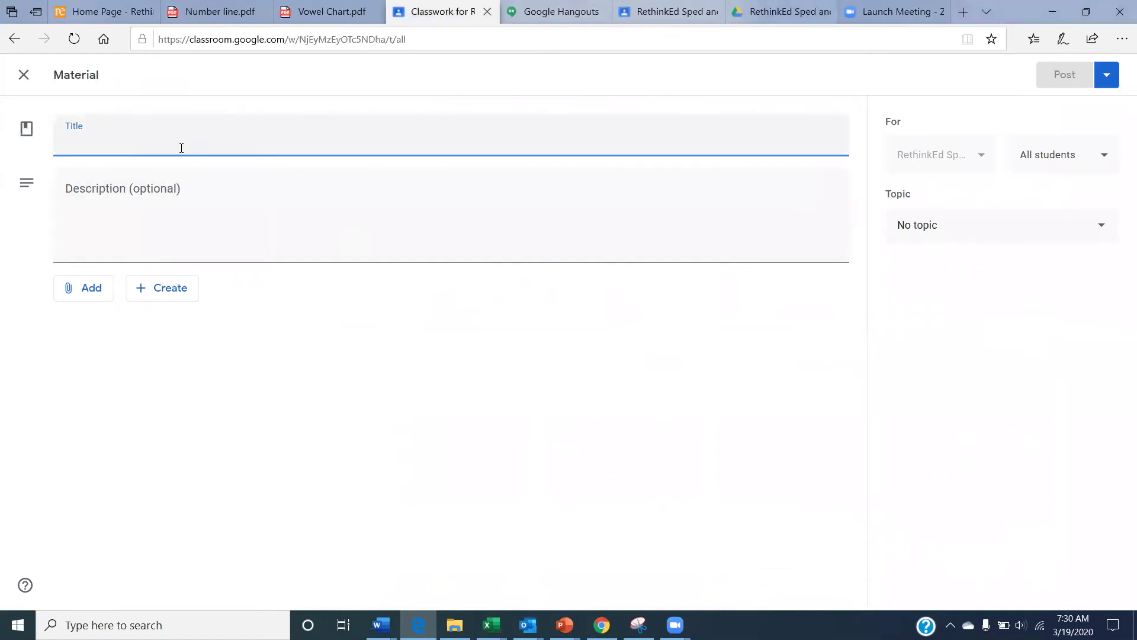
type("Vowel Chart")
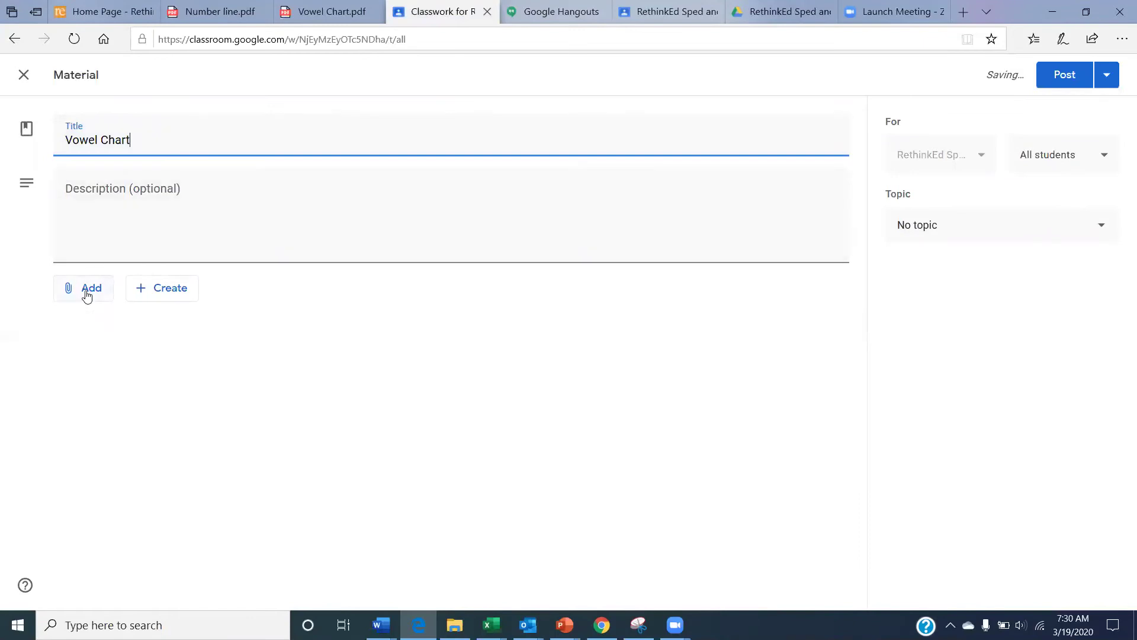
Attach Vowel Chart.pdf to the material, uploaded from the computer's Documents folder.
left_click(87, 296)
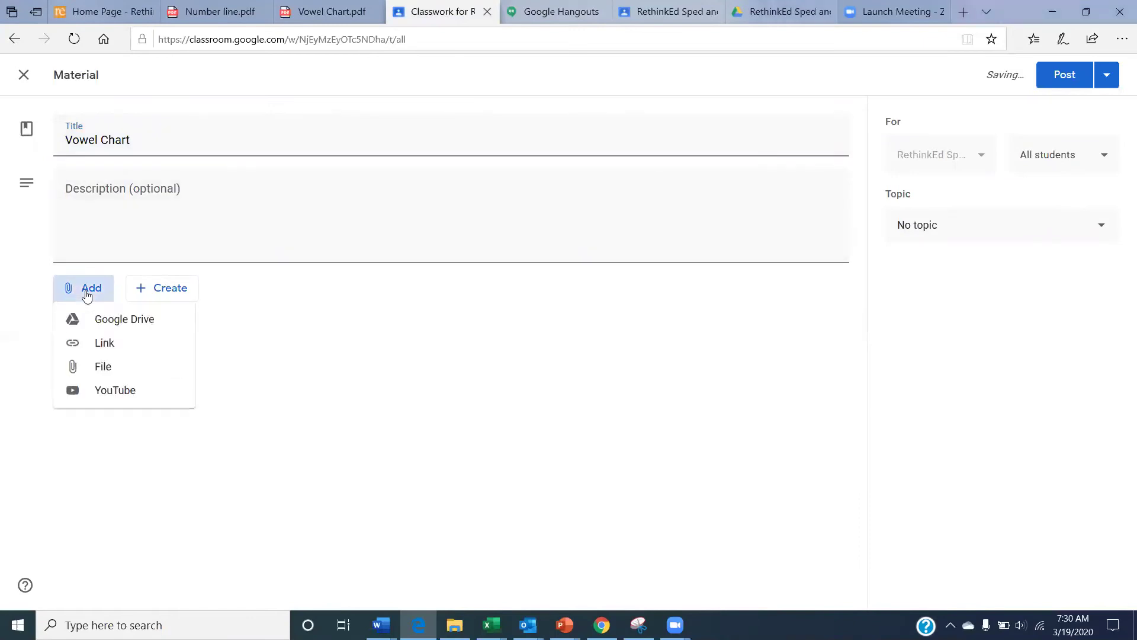
left_click(131, 379)
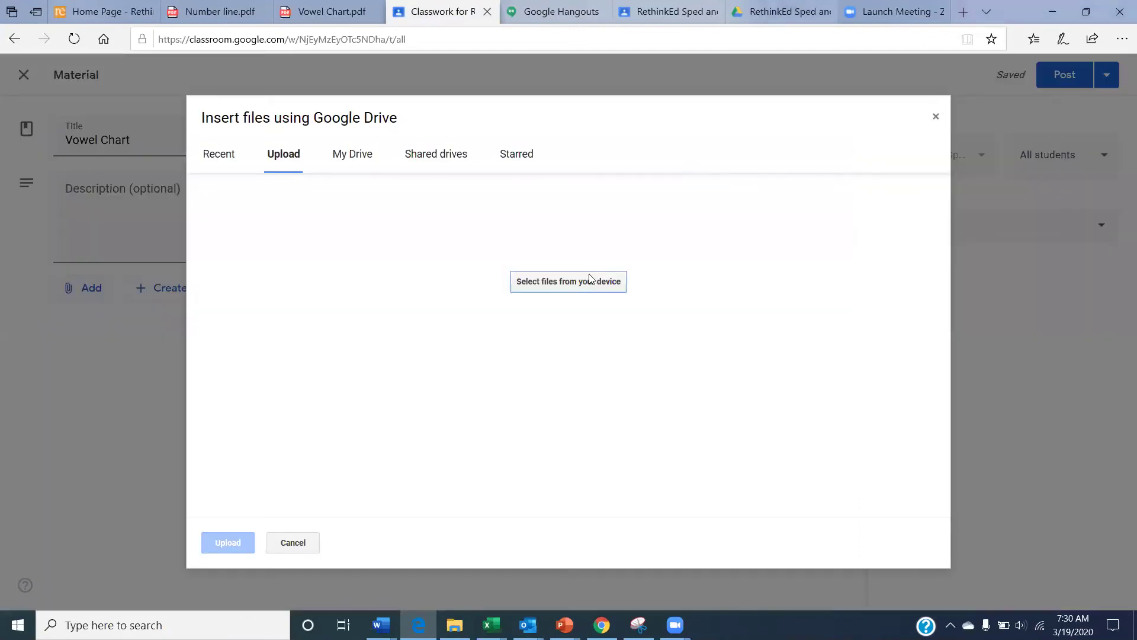
left_click(590, 282)
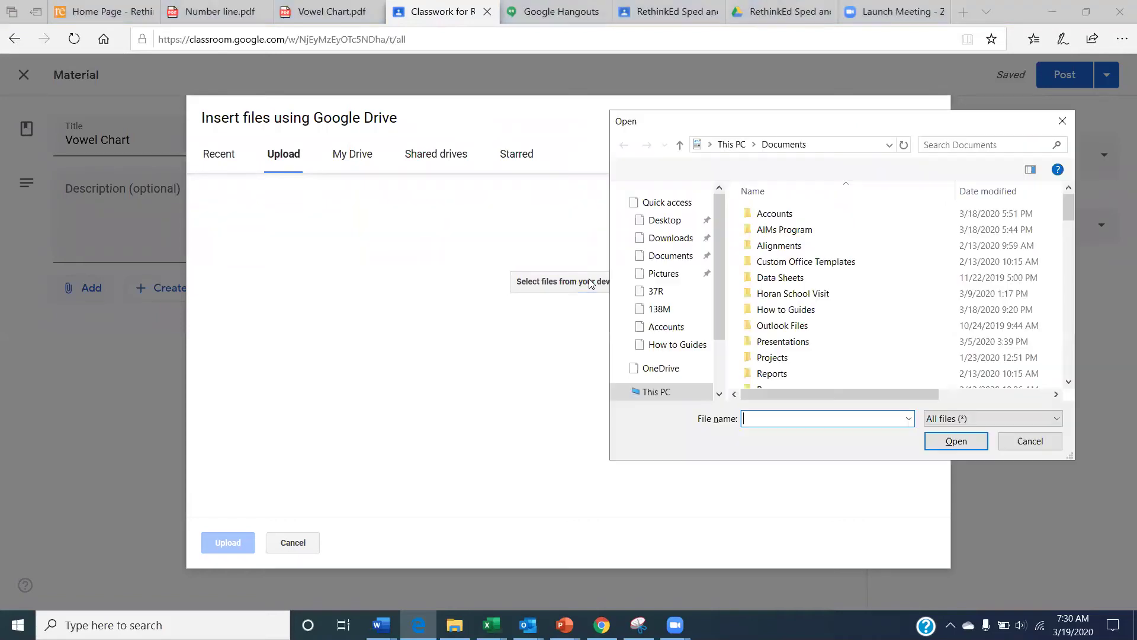
left_click(958, 143)
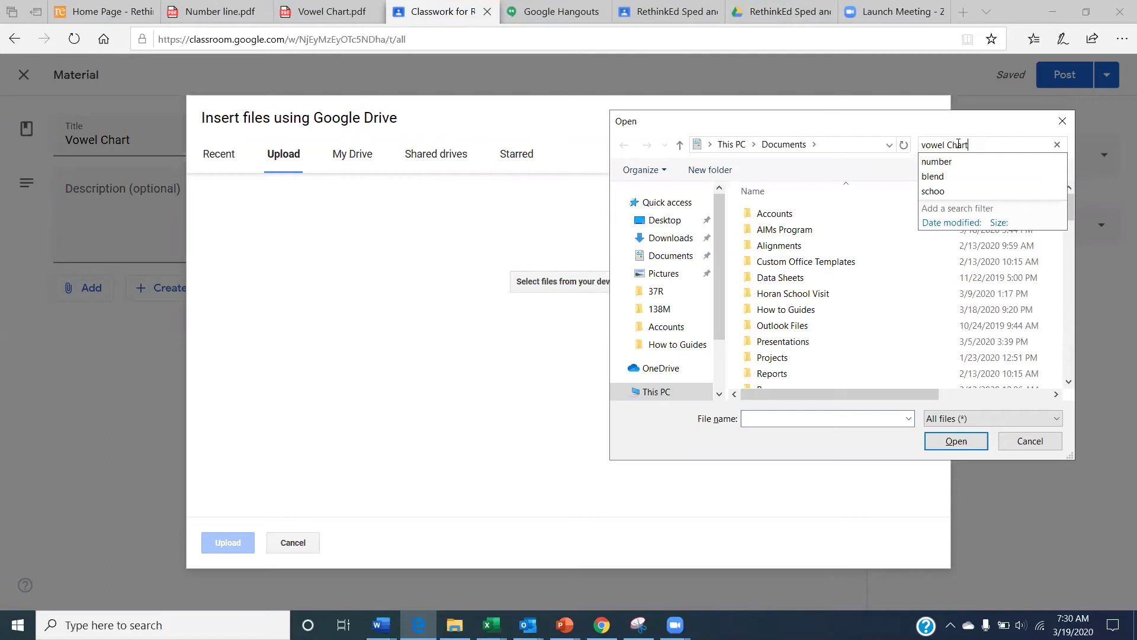
key("Return")
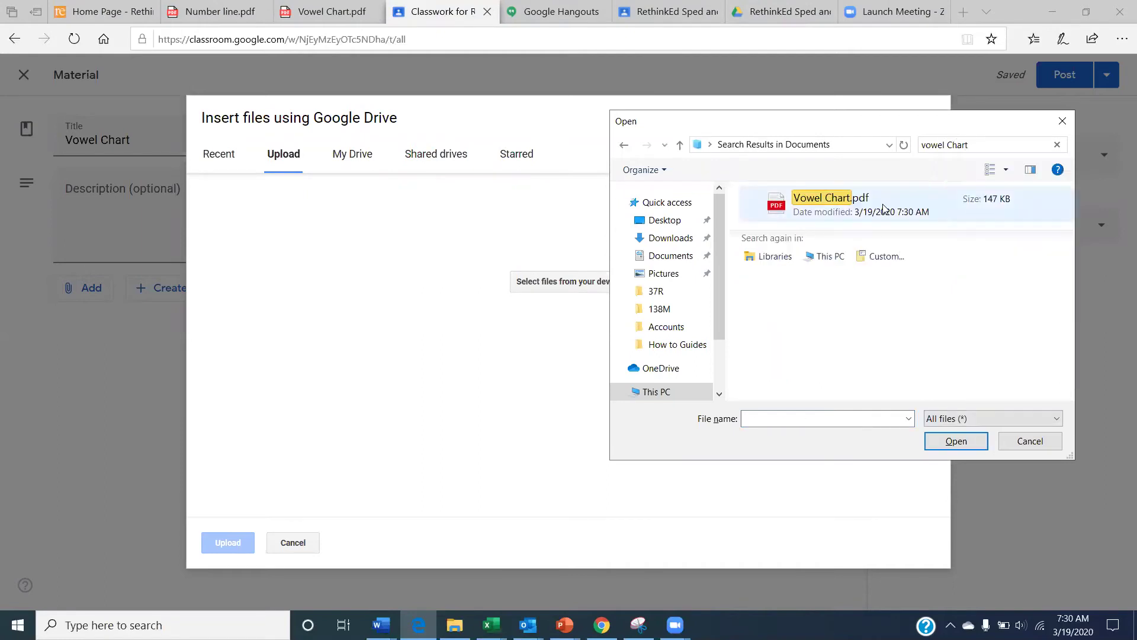
left_click(859, 204)
left_click(946, 443)
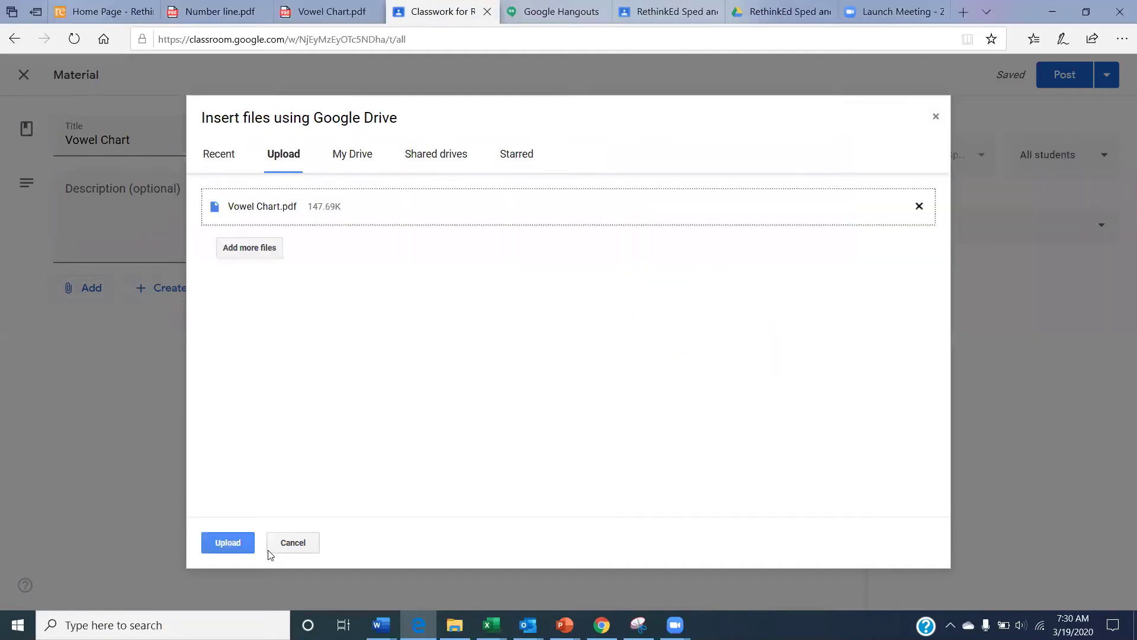
left_click(237, 543)
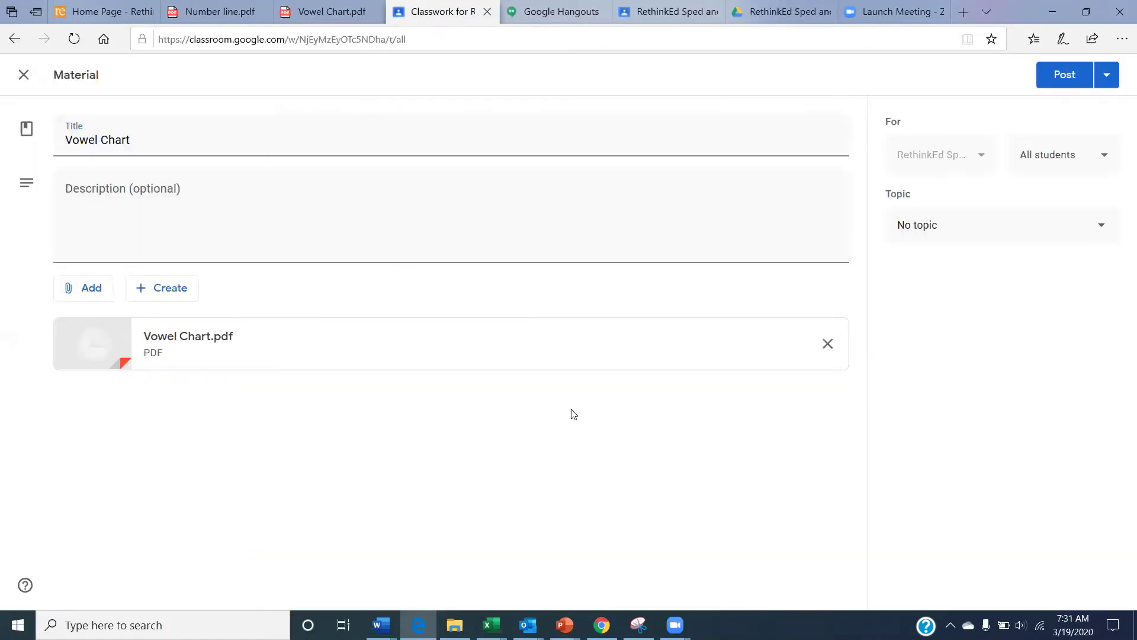
Post the Vowel Chart material and close the Vowel Chart.pdf browser tab.
left_click(1042, 77)
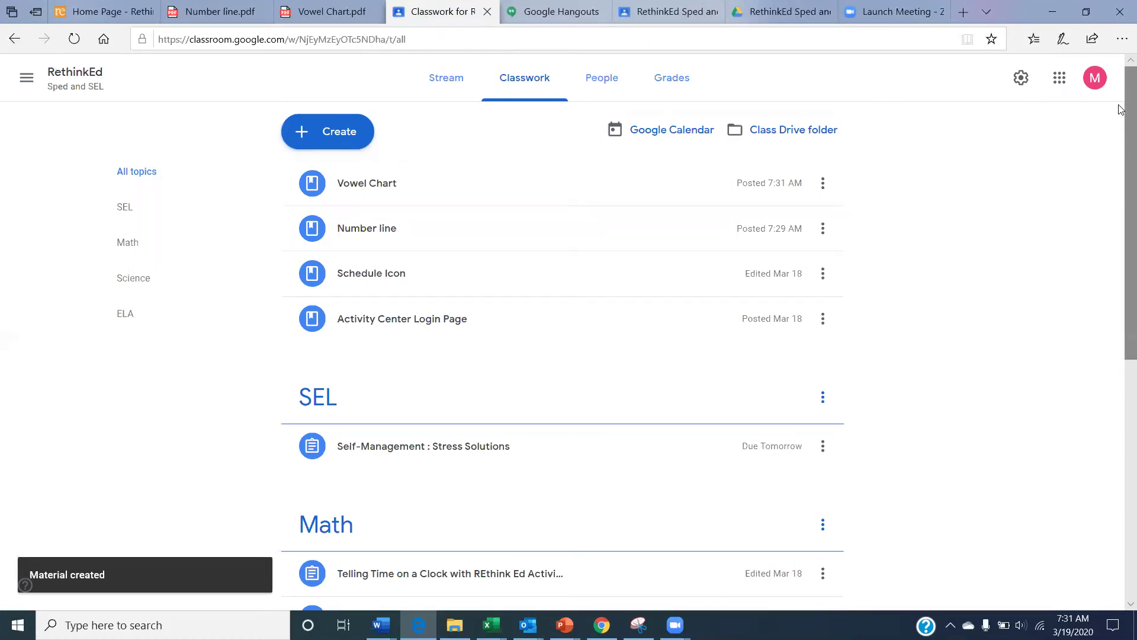
scroll(1121, 116, "down", 1)
left_click_drag(1121, 152, 1121, 114)
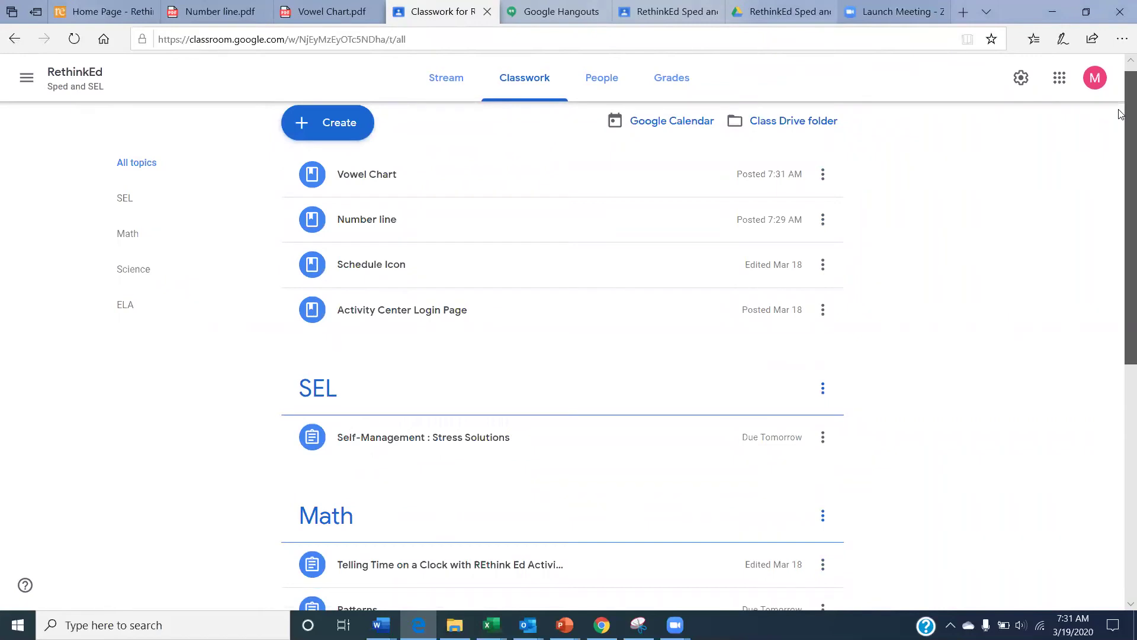
left_click(375, 12)
Close the Number line.pdf tab and open Rethink Ed's Lesson Library from the dashboard.
left_click(261, 12)
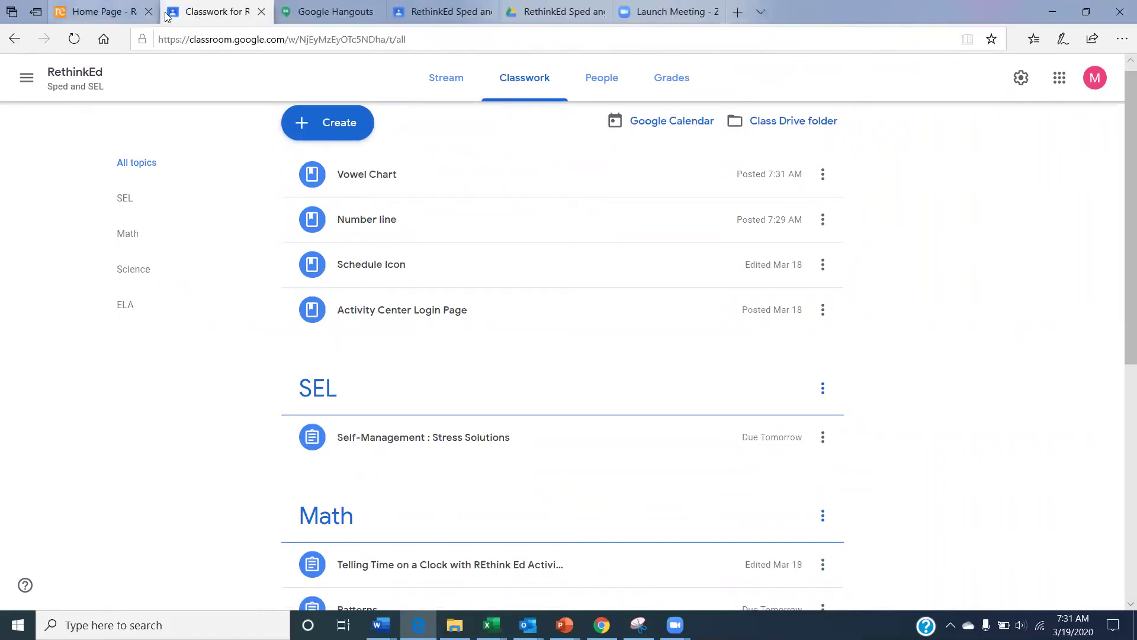
left_click(115, 13)
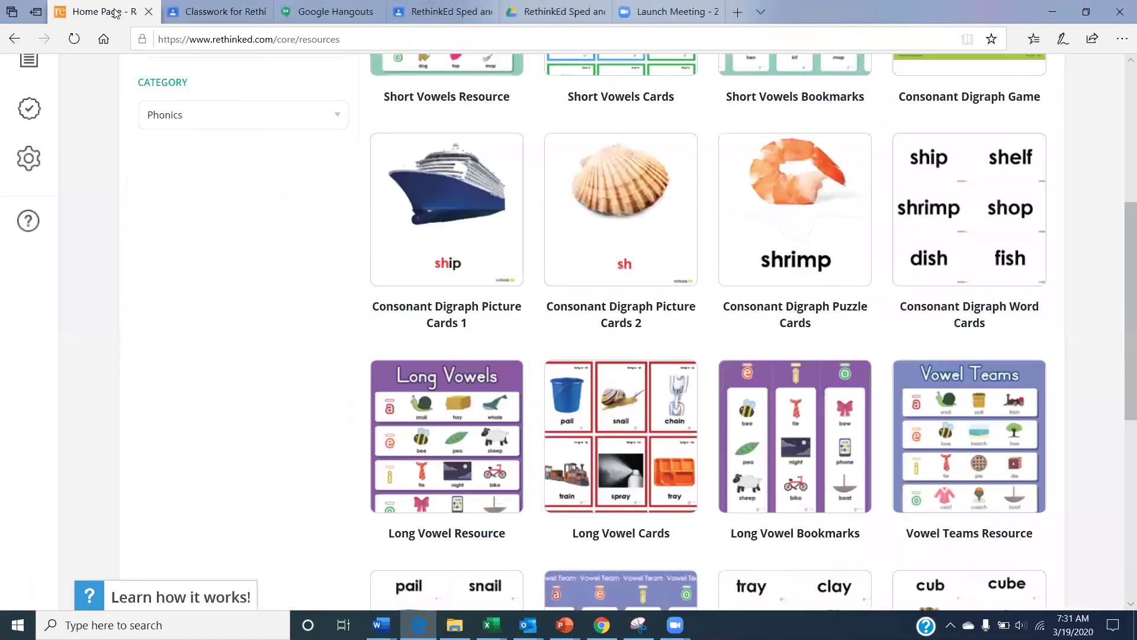
scroll(314, 116, "up", 5)
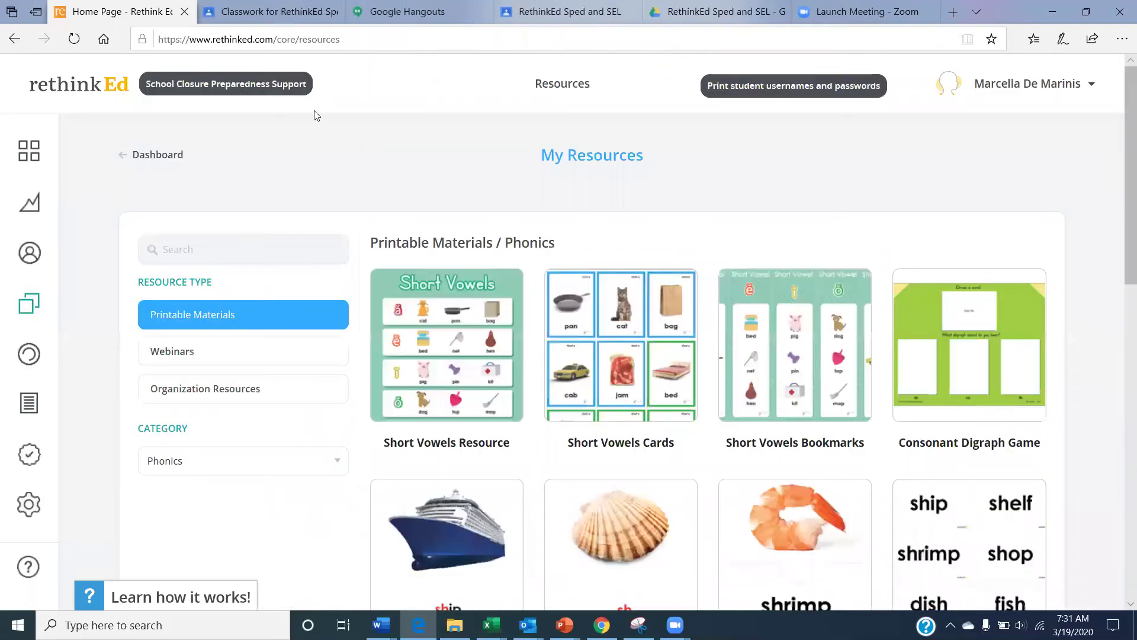
left_click(25, 158)
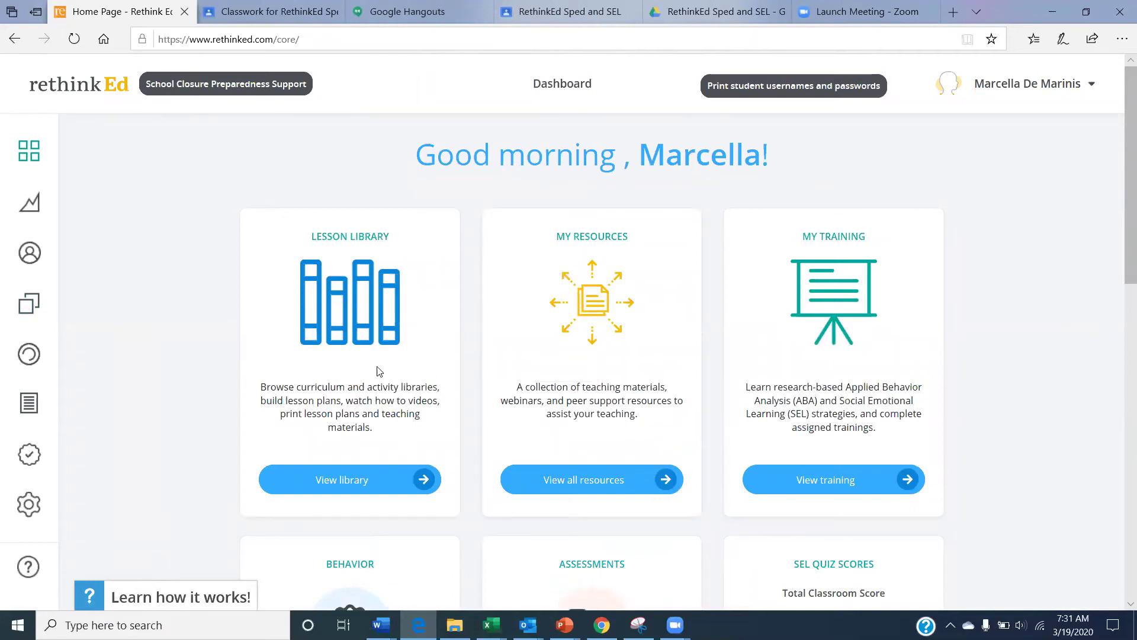
mouse_move(84, 407)
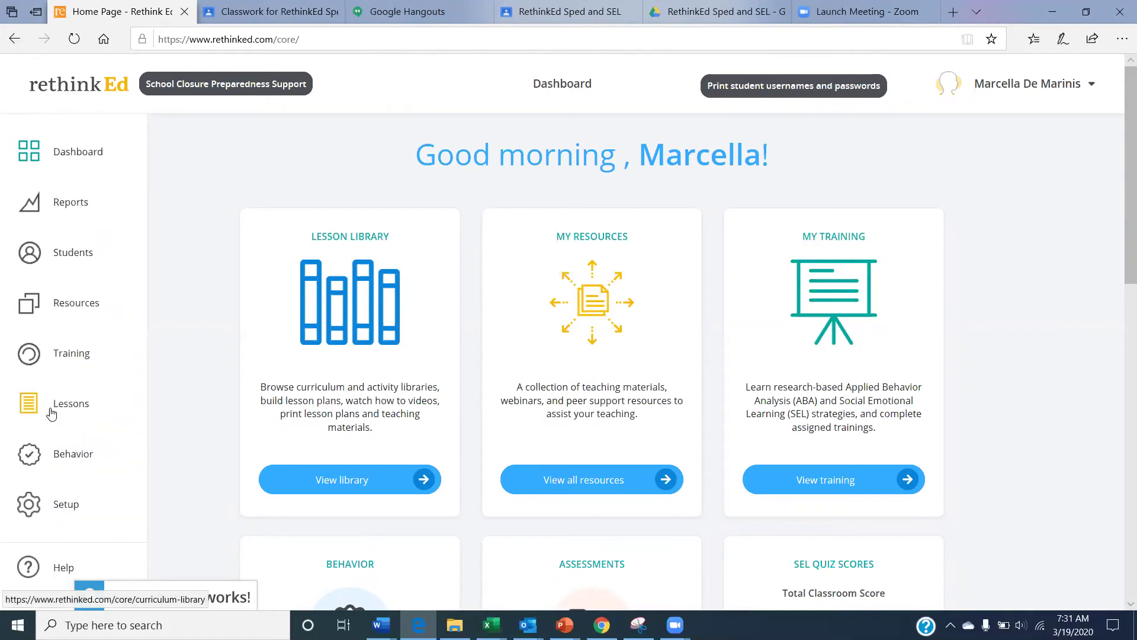
left_click(350, 491)
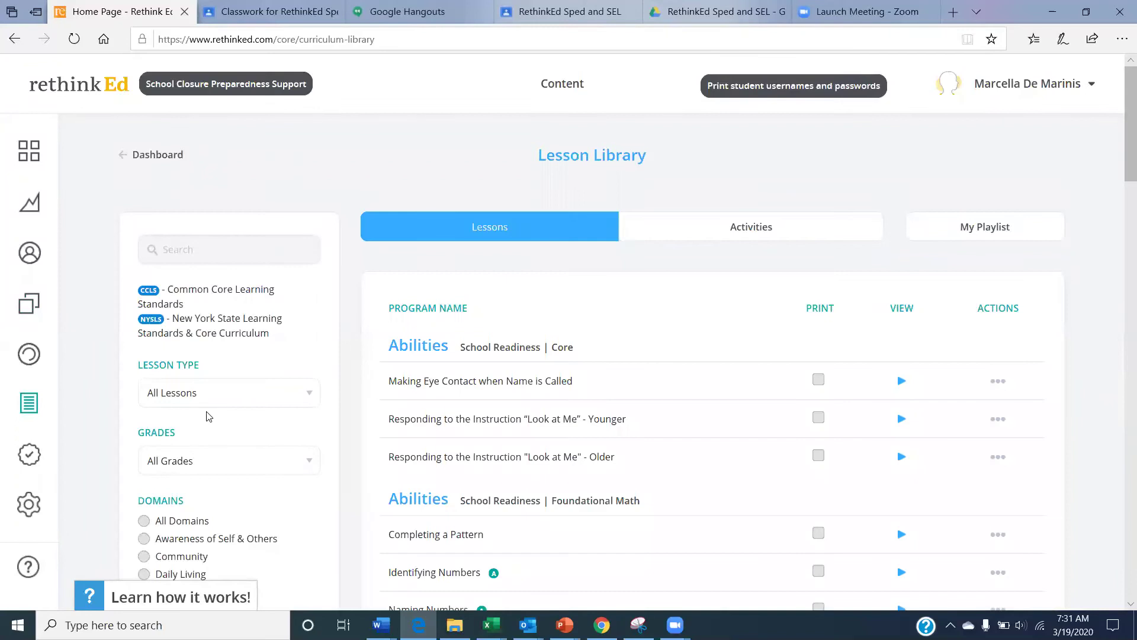
Search the Lesson Library for 'number' to list Foundational Math lessons like Identifying Numbers.
left_click(262, 403)
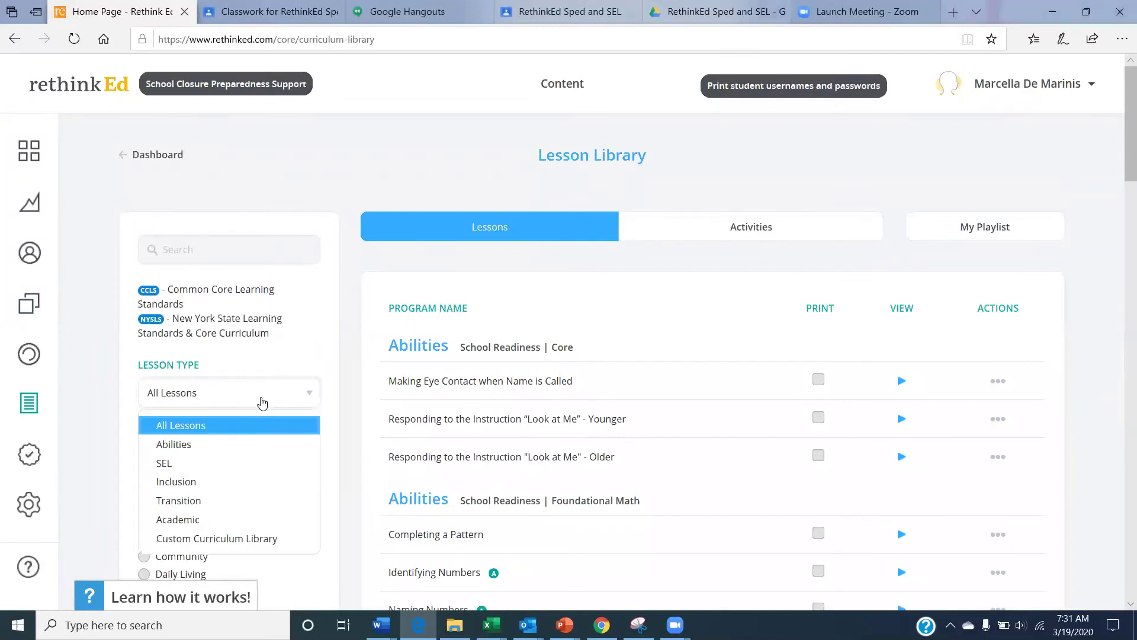
left_click(261, 252)
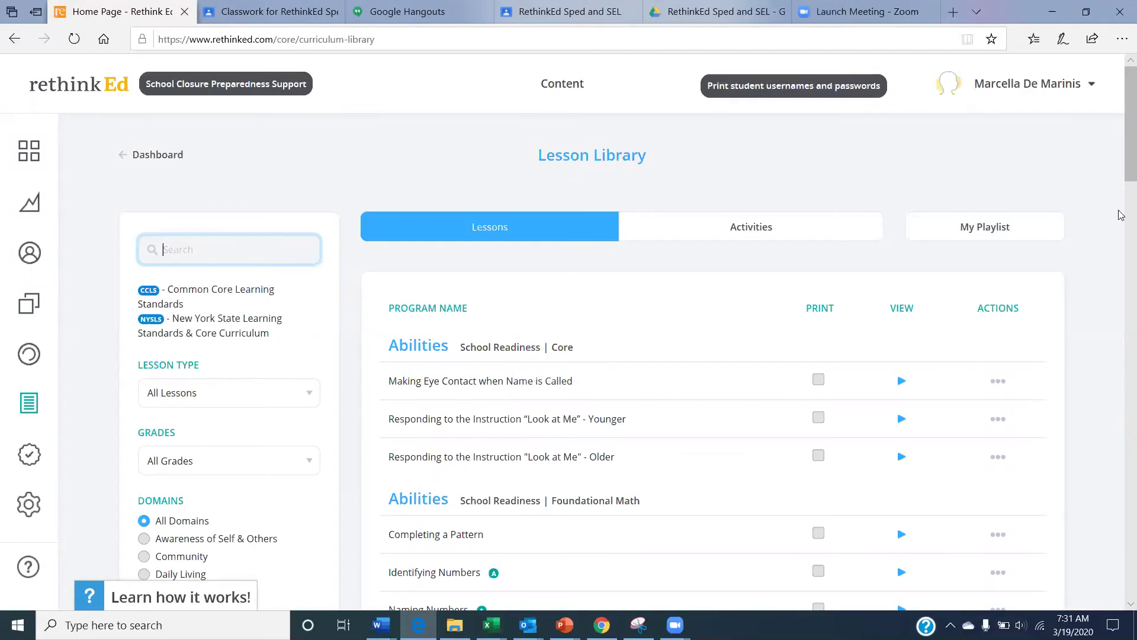
scroll(1119, 178, "down", 5)
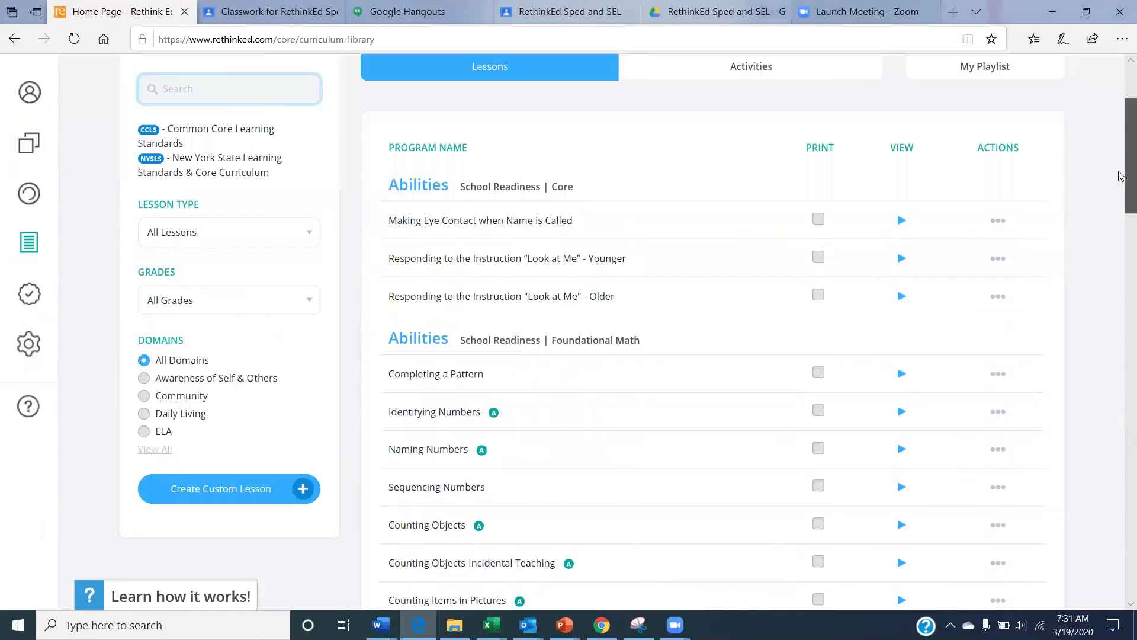
scroll(1121, 223, "down", 3)
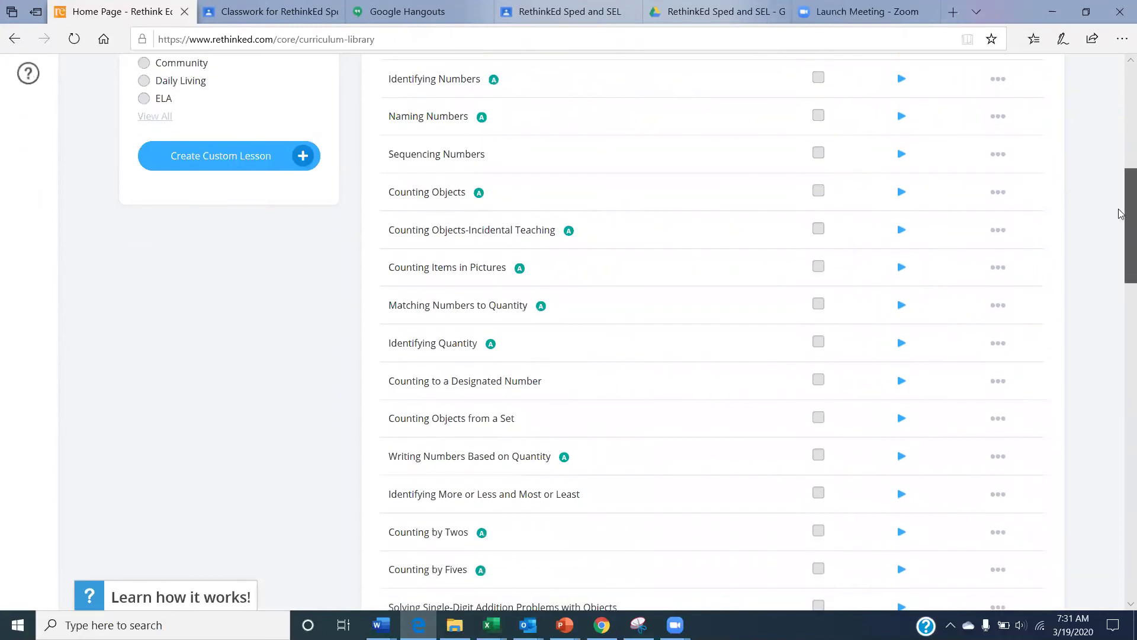
scroll(1121, 178, "up", 5)
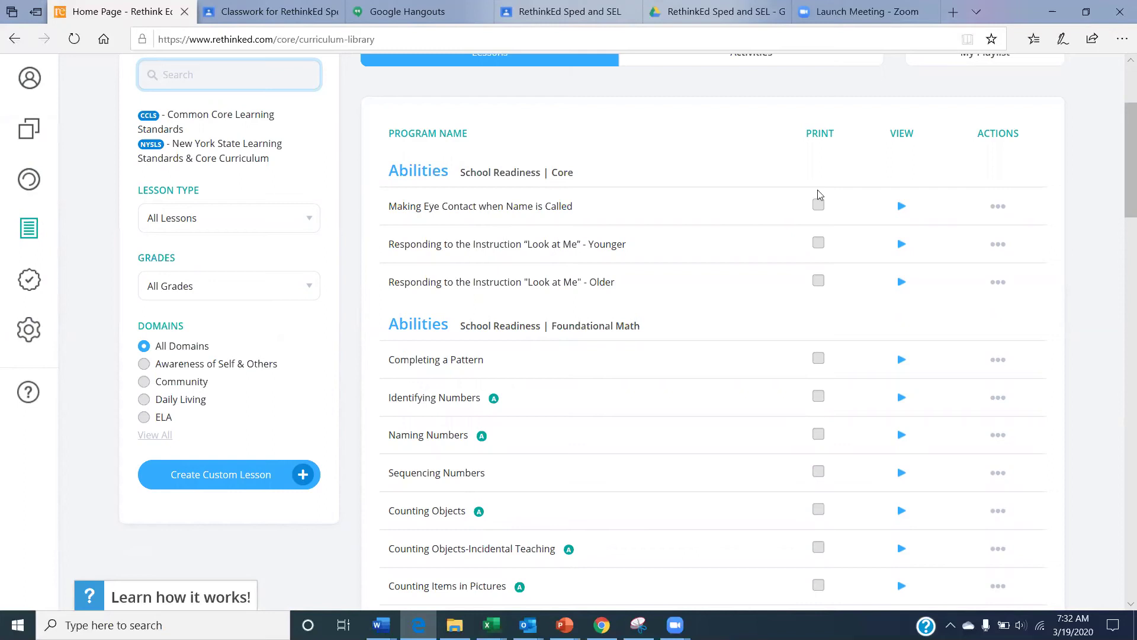
scroll(157, 188, "up", 2)
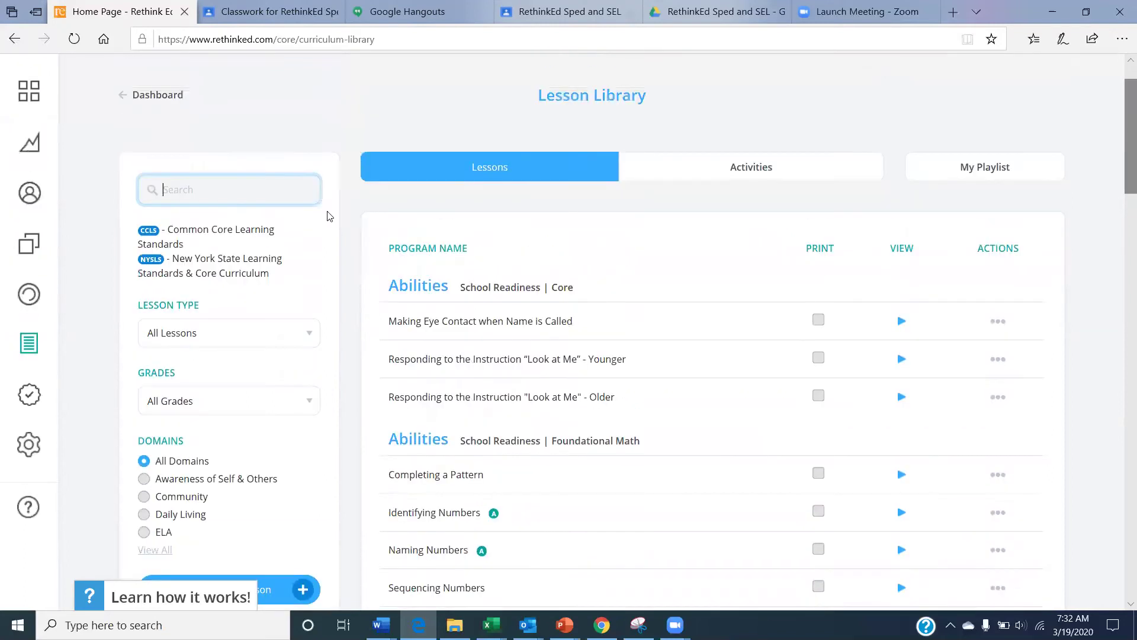
type("number")
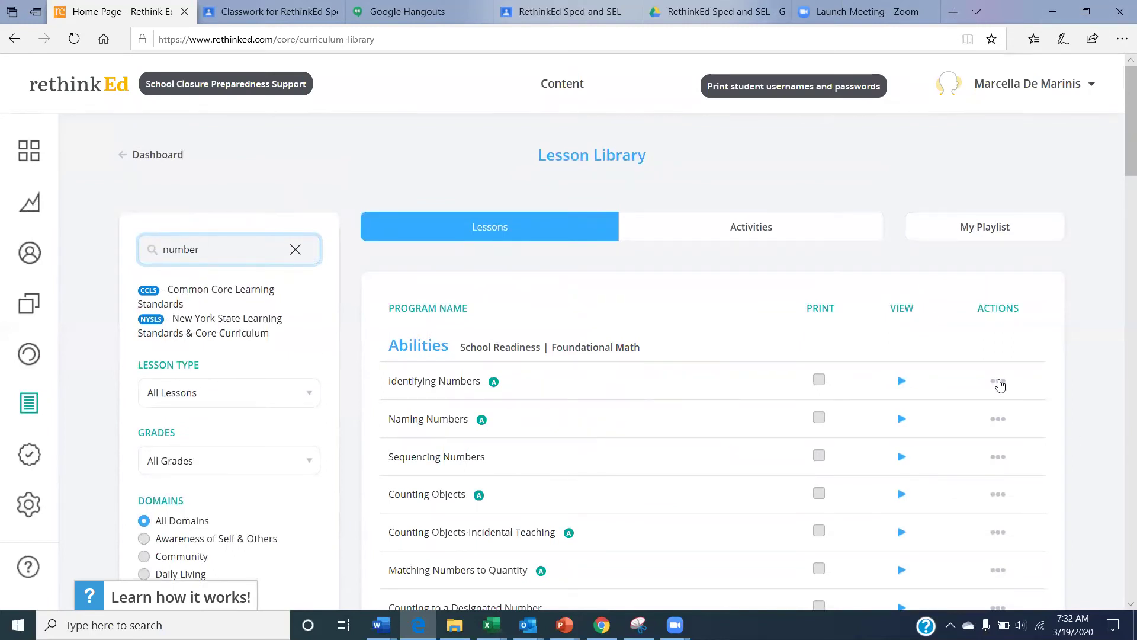
Open the Identifying Numbers lesson plan, select its instruction text, and return to Classroom.
left_click(999, 382)
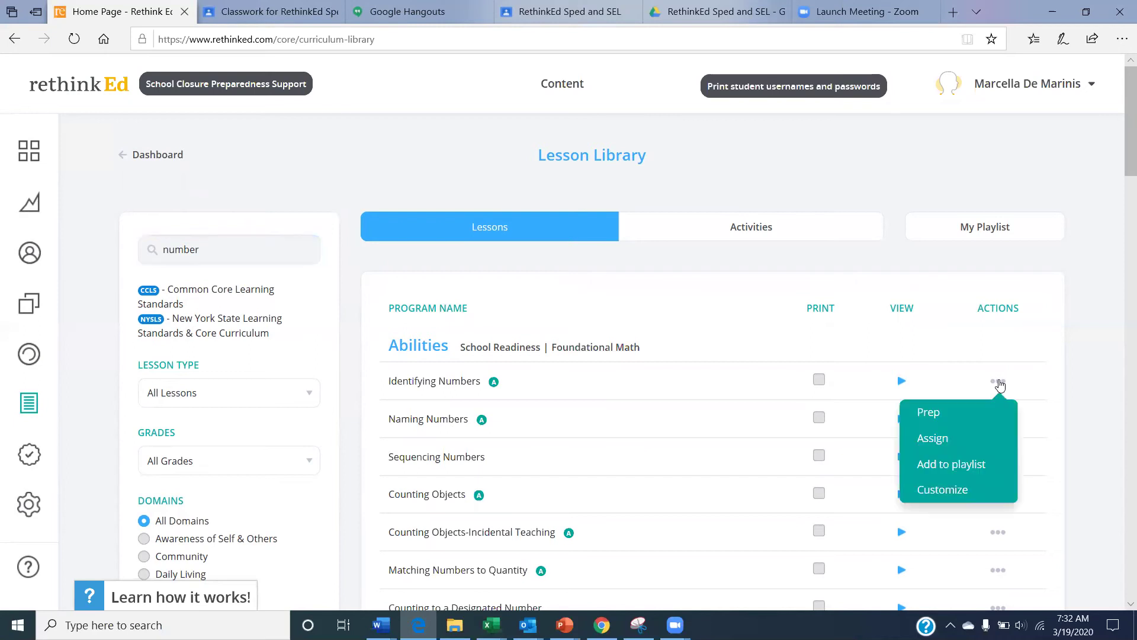
left_click(971, 409)
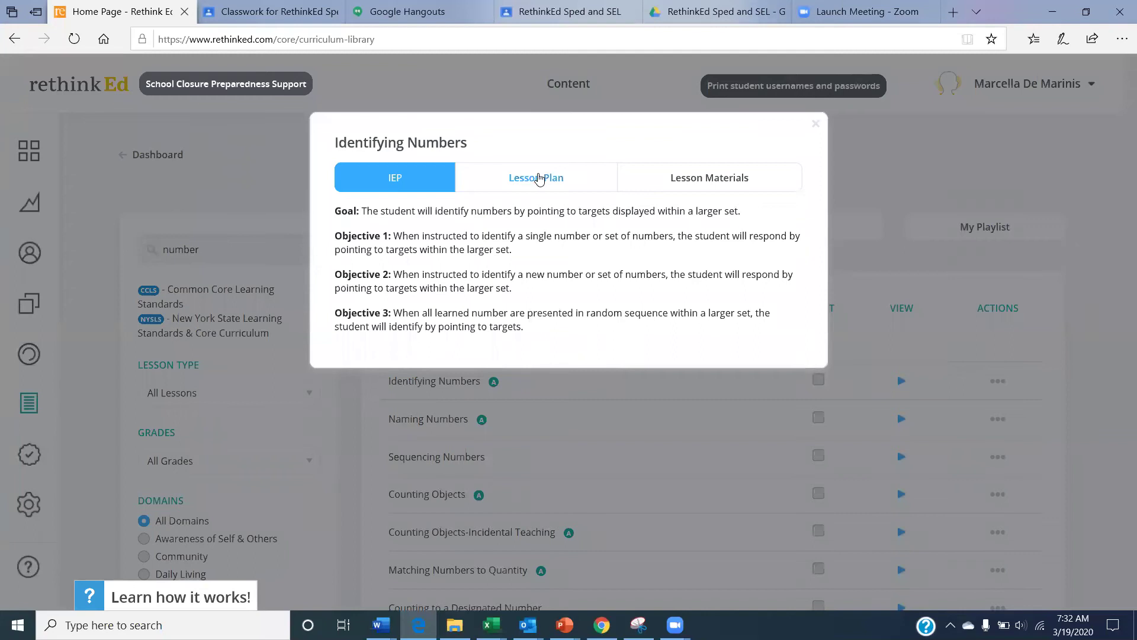
left_click(540, 178)
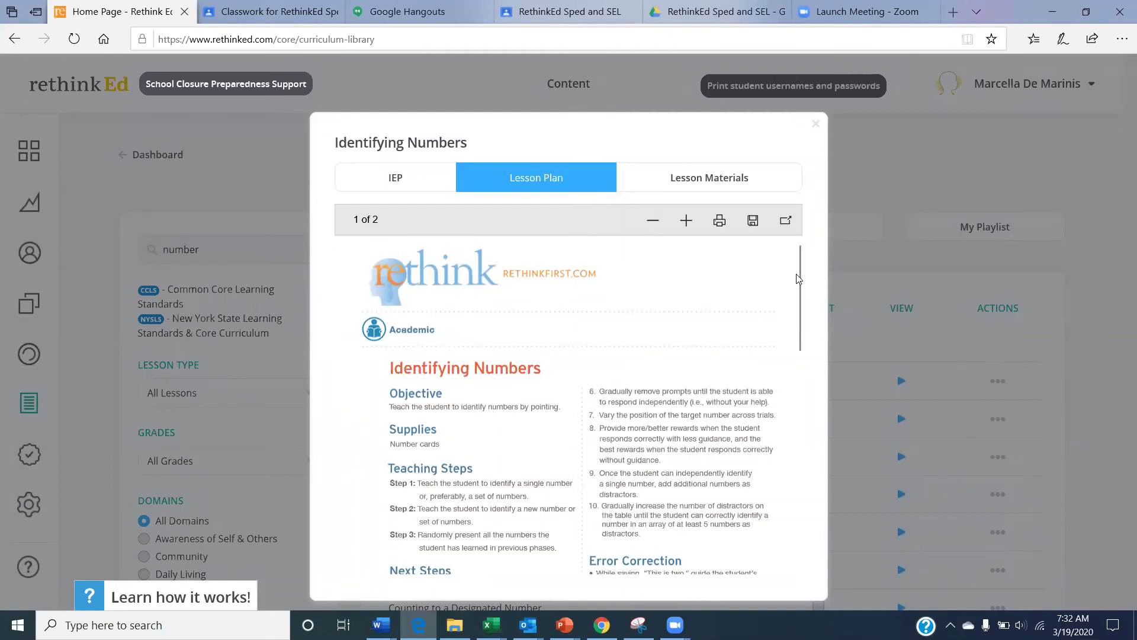
mouse_move(800, 264)
mouse_move(800, 266)
left_mouse_down()
mouse_move(790, 429)
mouse_move(795, 282)
left_mouse_up()
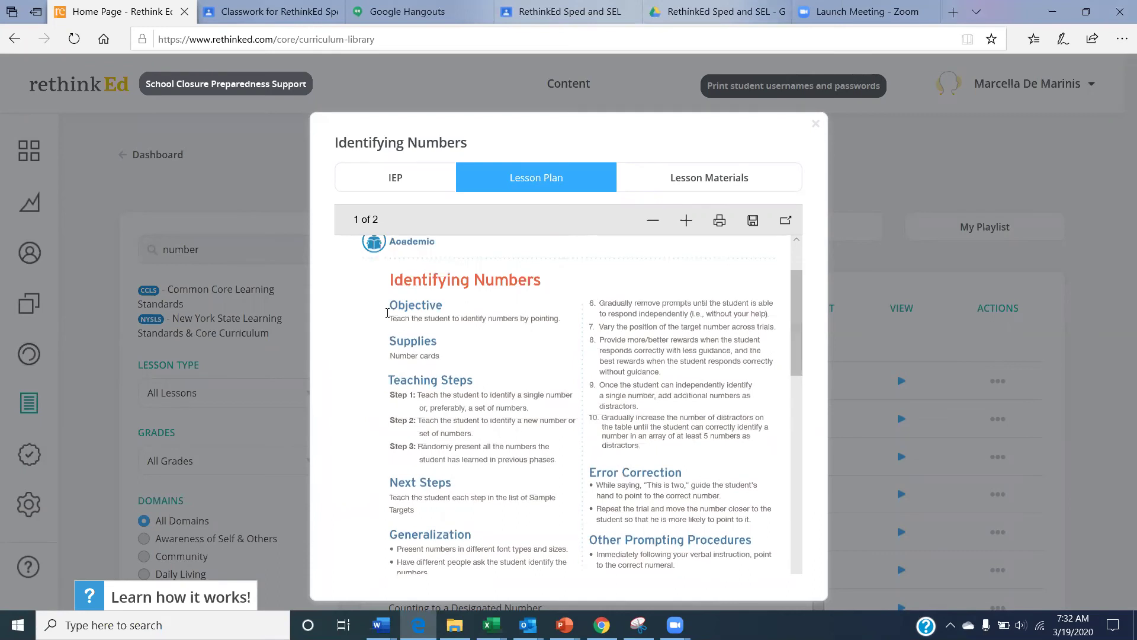
left_click_drag(451, 322, 570, 555)
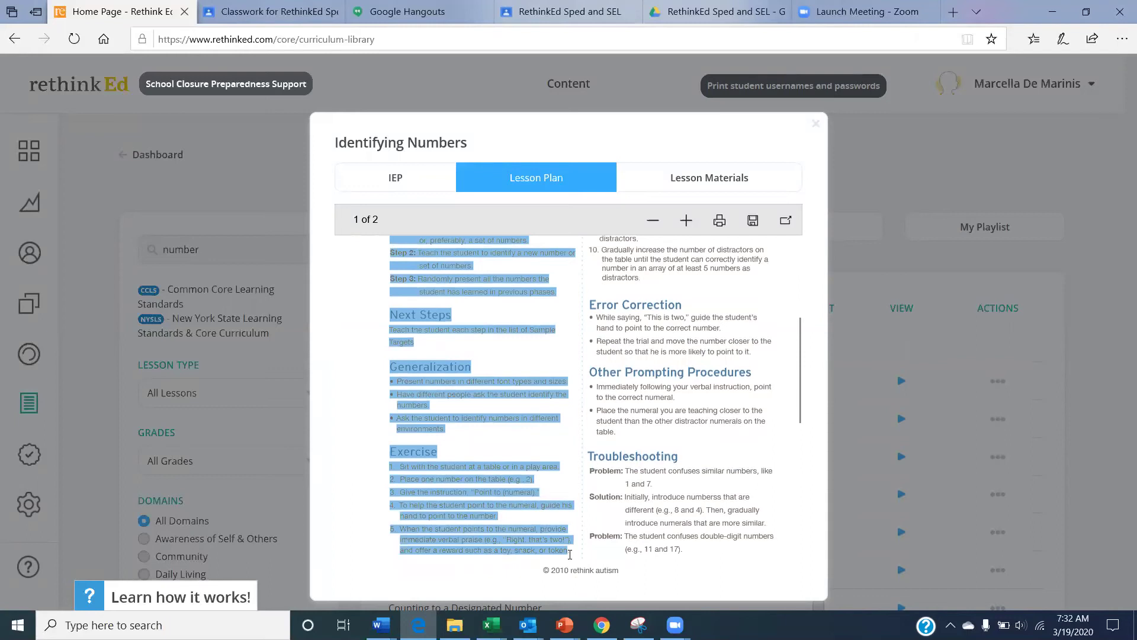
left_click(261, 19)
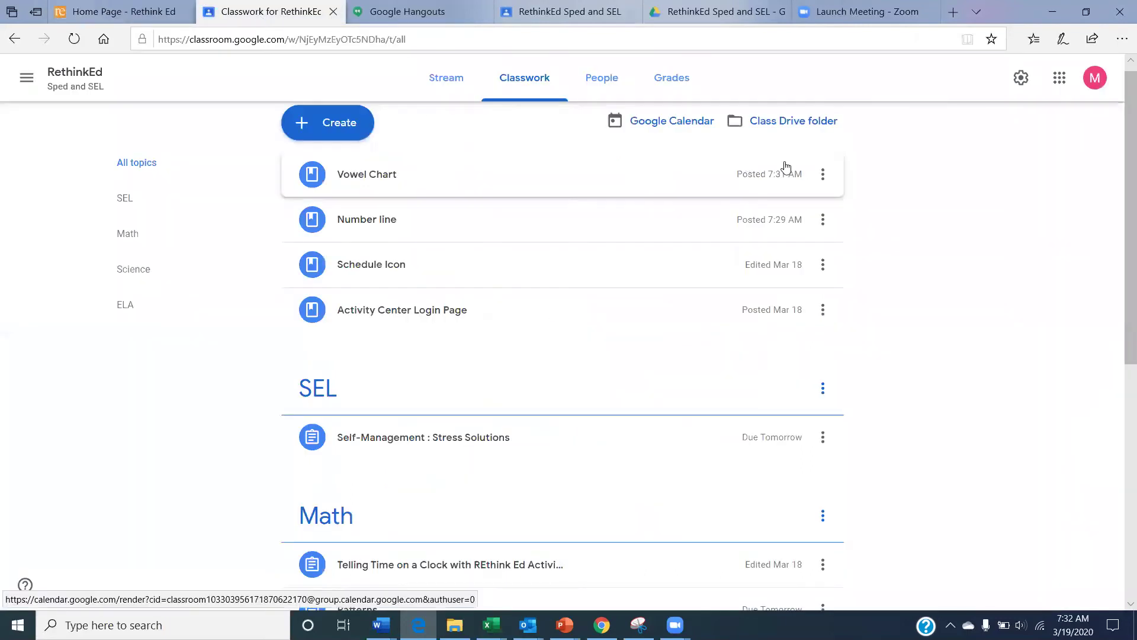
Create an assignment titled 'ID Number' and paste the lesson plan into its instructions.
left_click(356, 129)
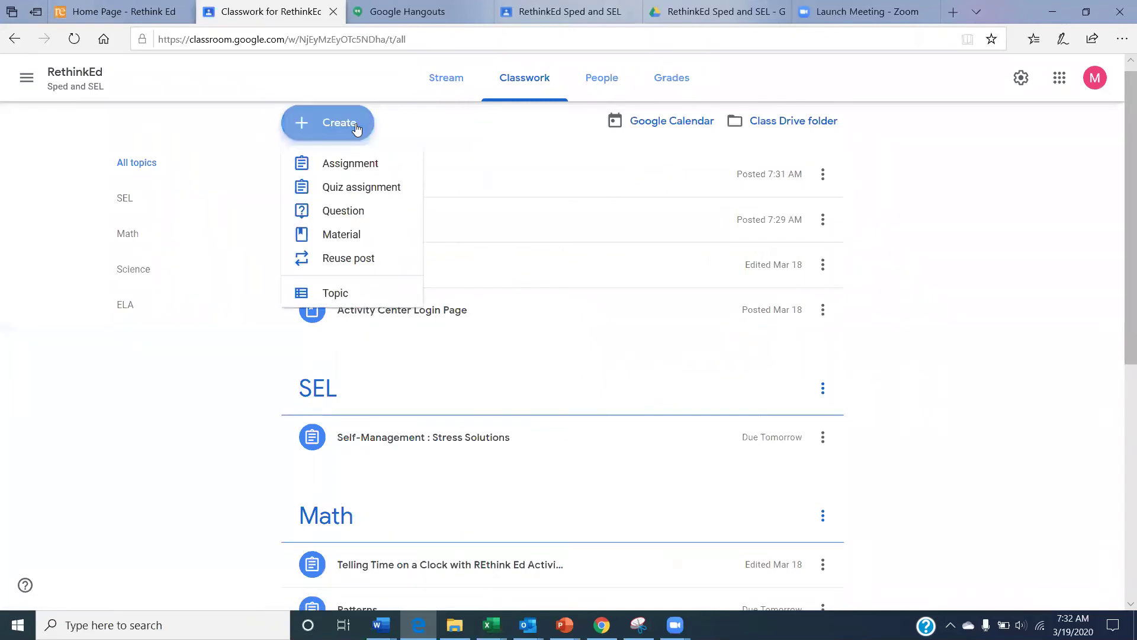
left_click(357, 169)
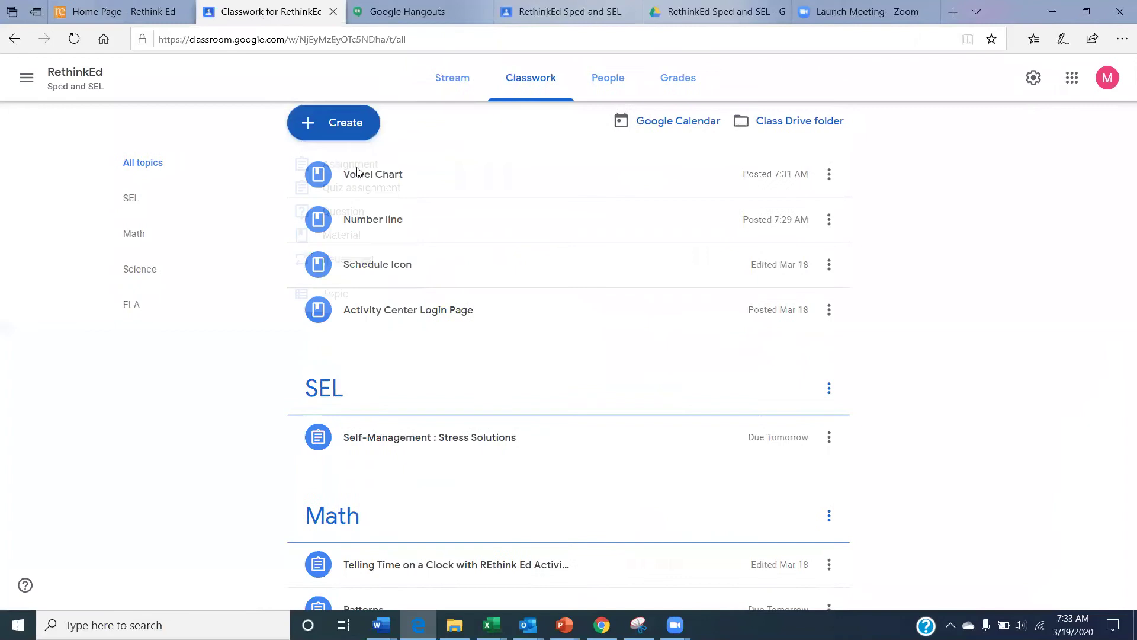
type("ID Number")
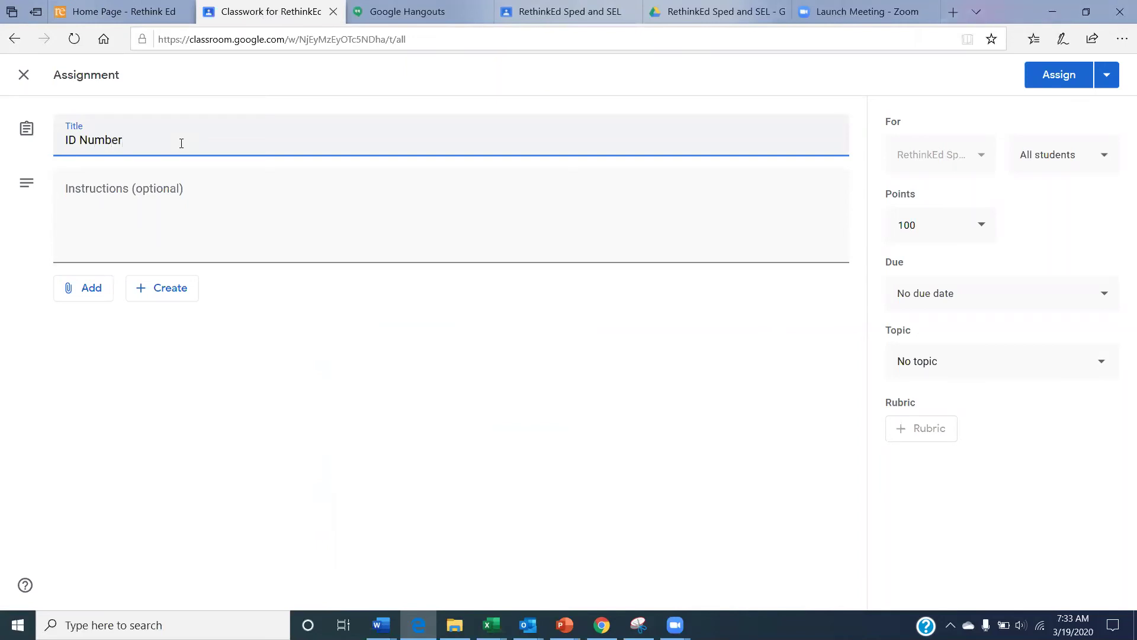
left_click(69, 203)
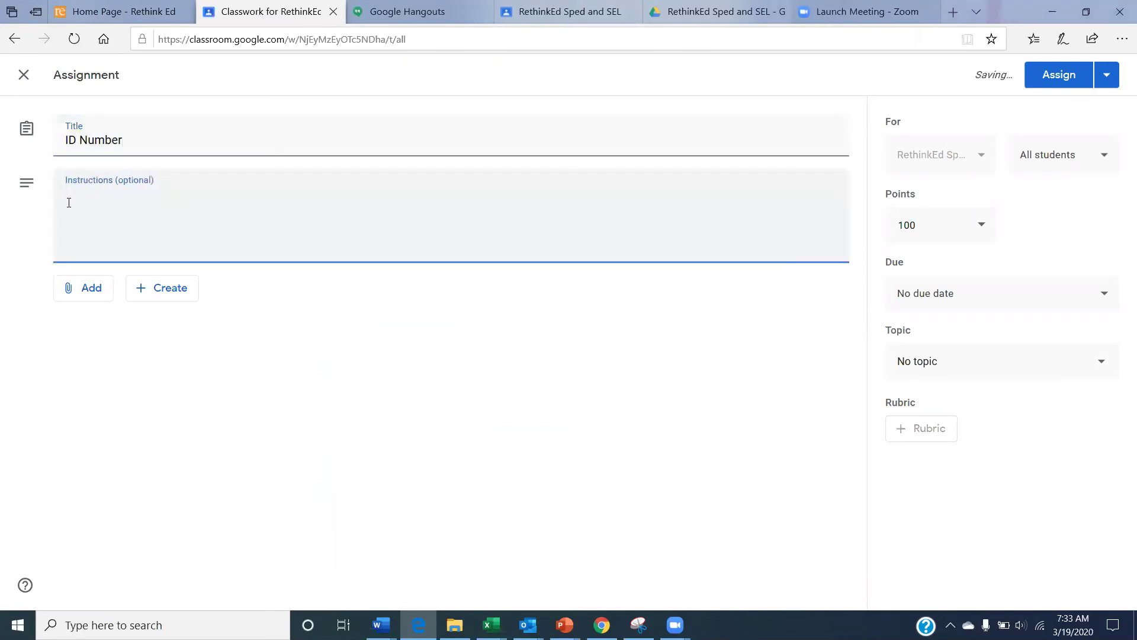
type("Objective Teach the student to identify numbers by pointing. Supplies Number cards Teaching Steps Step 1: Teach the student to identify a single number  or, preferably, a set of numbers. Step 2: Teach the student to identify a new number or  set of numbers. Step 3: Randomly present all the numbers the  student has learned in previous phases. Next Steps Teach the student each step in the list of Sample Targets Generalization •   Present numbers in different font types and sizes. •   Have different people ask the student identify the numbers. •  Ask the student to identify numbers in different environments. Exercise 1. Sit with the student at a table or in a play area. 2. Place one number on the table (e.g., 2). 3. Give the instruction, \"Point to (numeral).\" 4. To help the student point to the numeral, guide his hand to point to the number. 5. When the student points to the numeral, provide immediate verbal praise (e.g., \"Right, that’s two!\"), and offer a reward such as a toy, snack, or token")
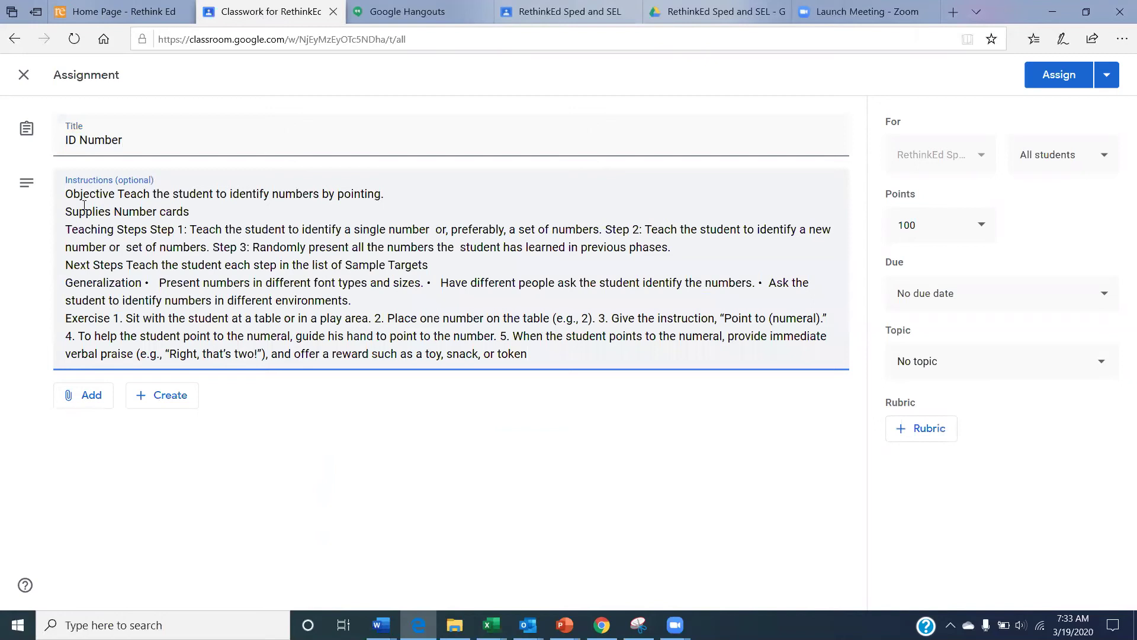
Break the supplies line, Steps 1–3 and the Generalization paragraph onto separate lines.
left_click(222, 211)
key("Return")
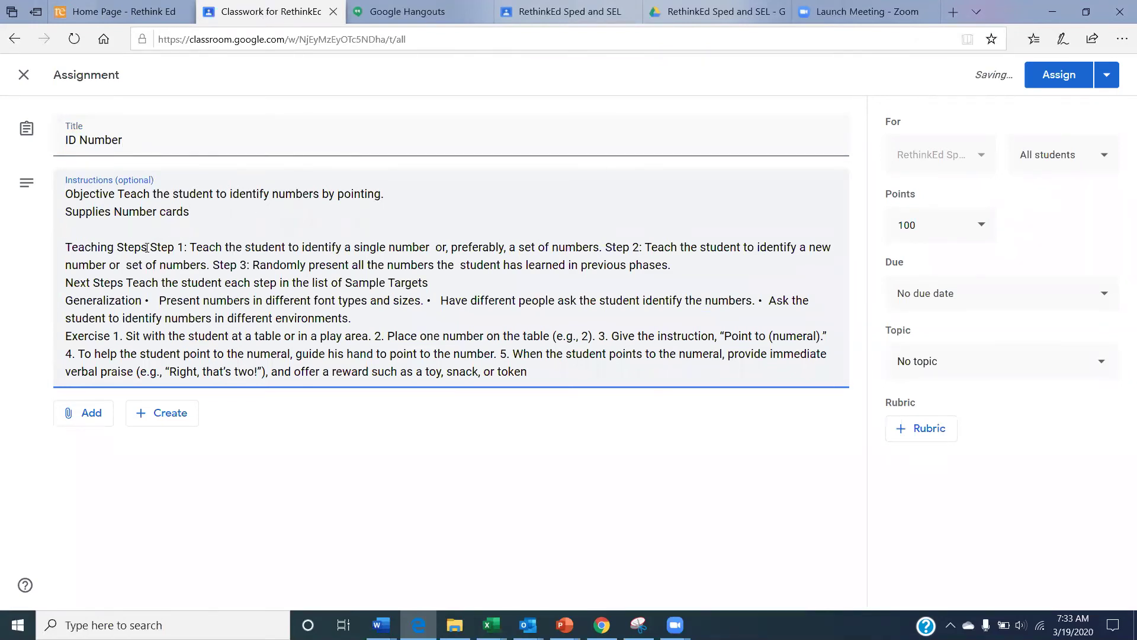
left_click(147, 247)
key("Return")
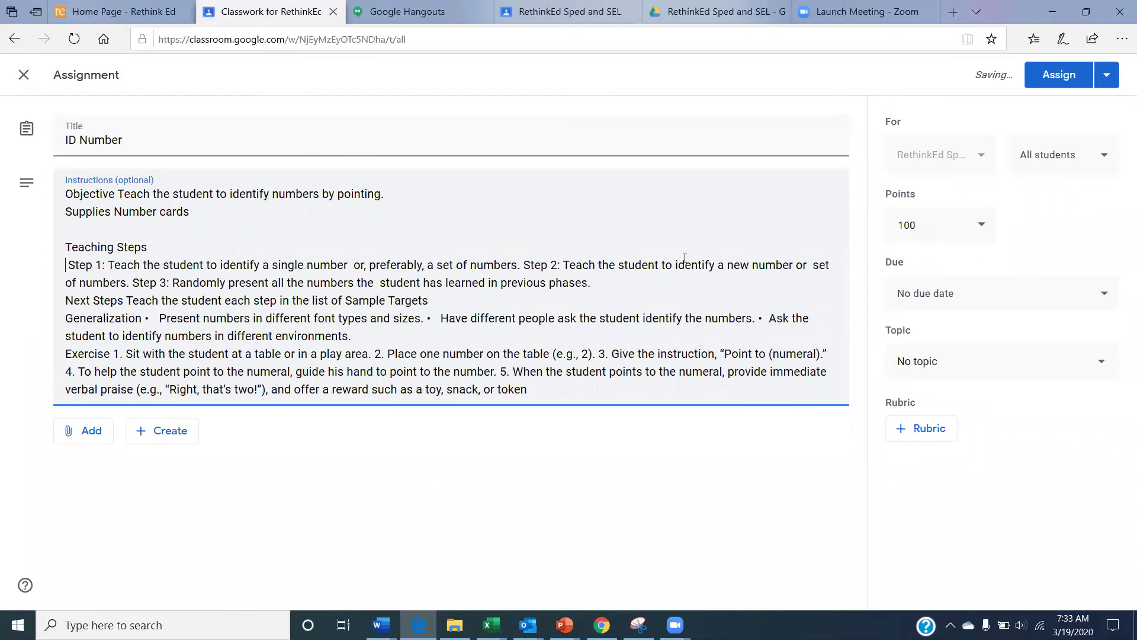
left_click(524, 265)
key("Return")
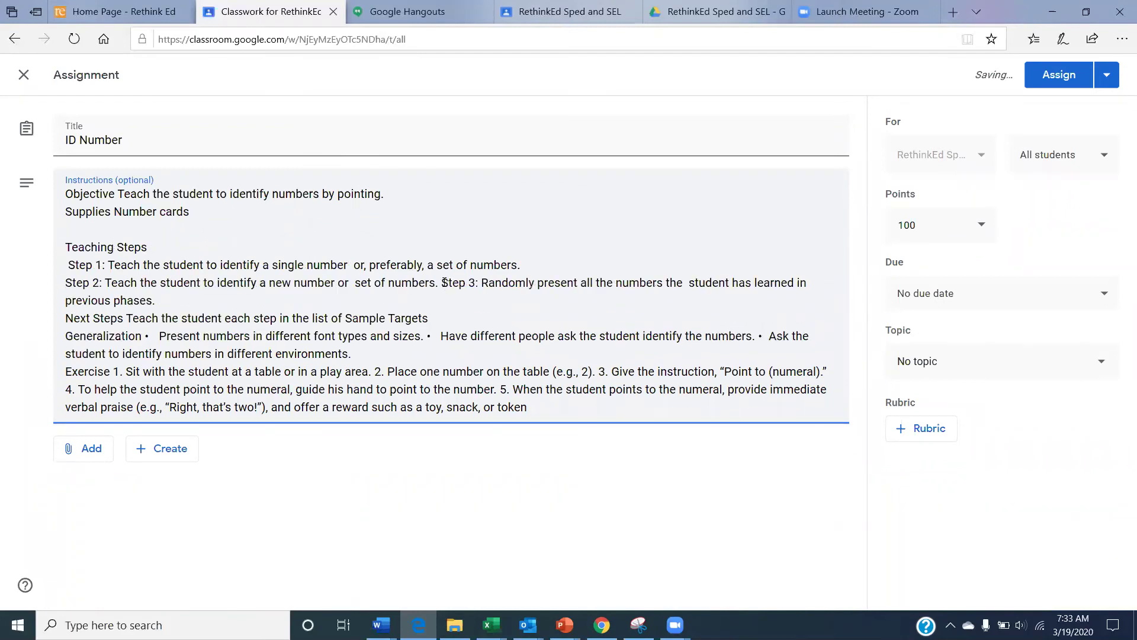
left_click(443, 282)
key("Return")
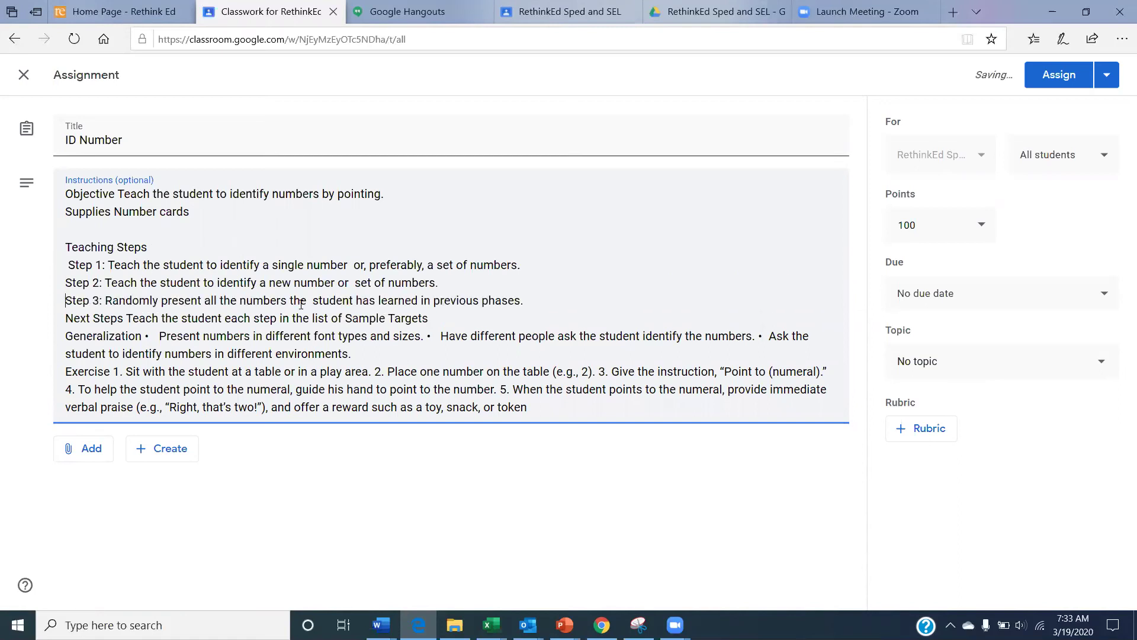
key("Return")
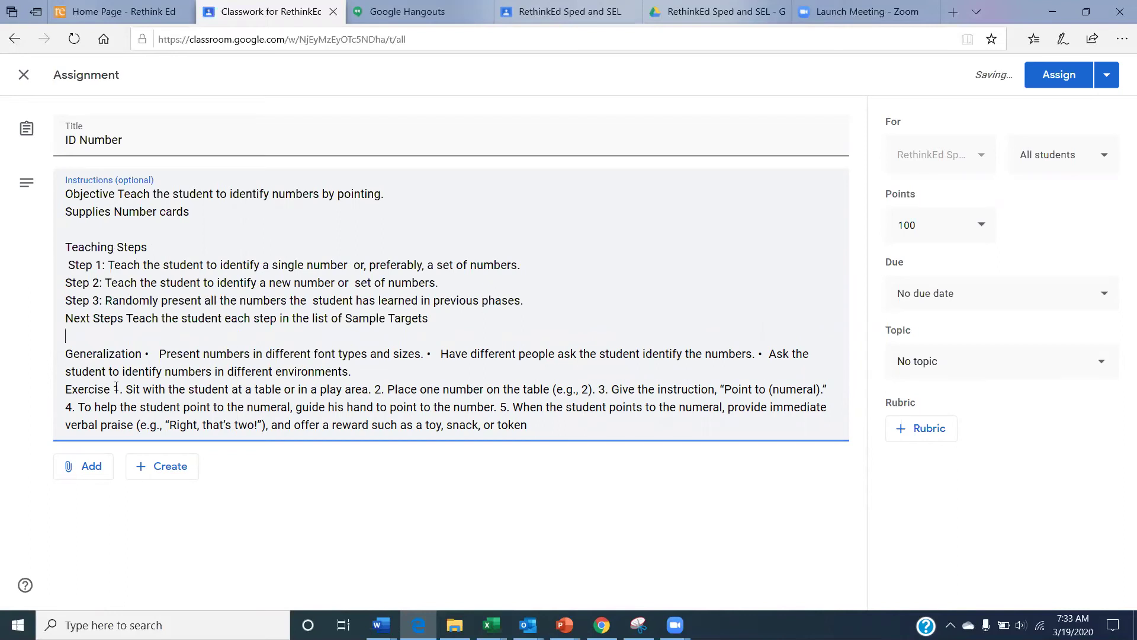
left_click(366, 374)
key("Return")
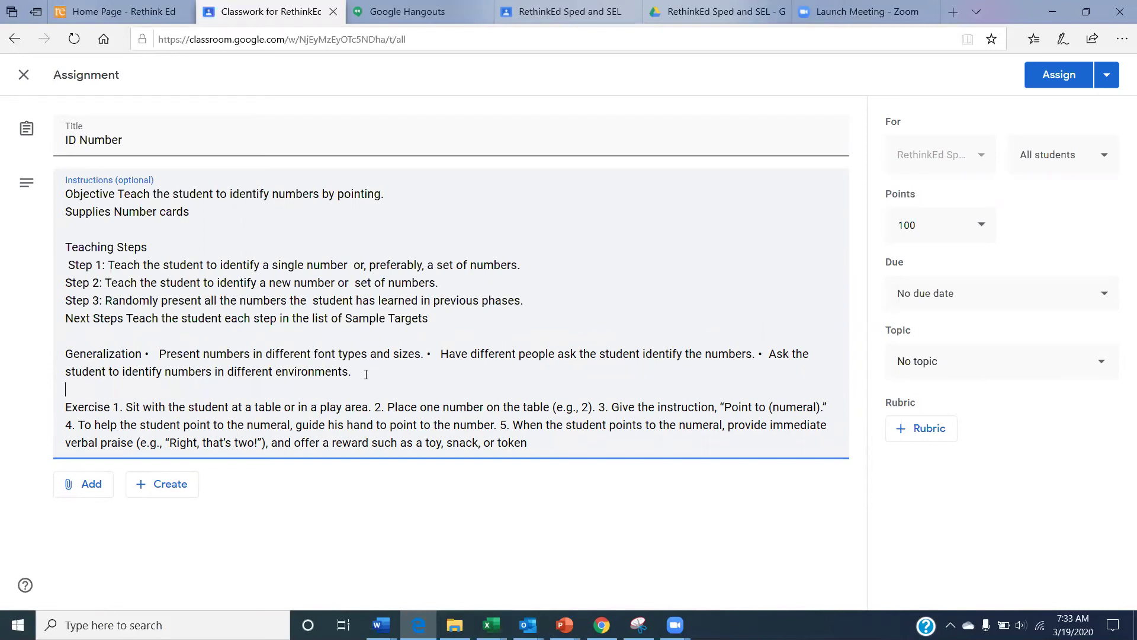
Put Exercise items 1 through 5 each on their own line.
left_click(113, 407)
key("Return")
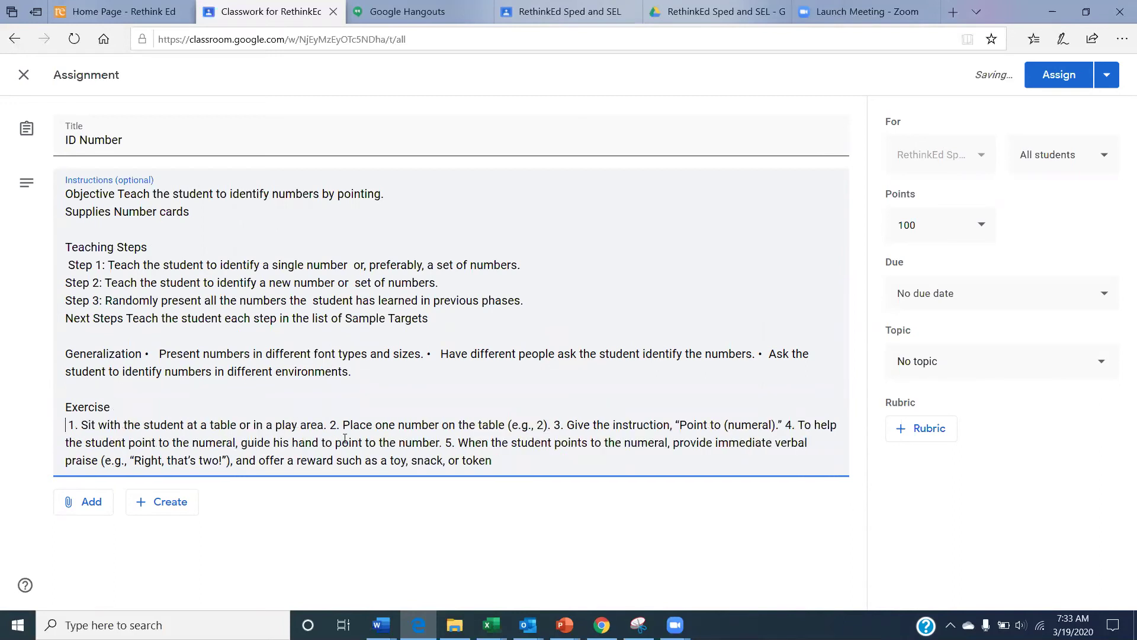
left_click(328, 425)
key("Return")
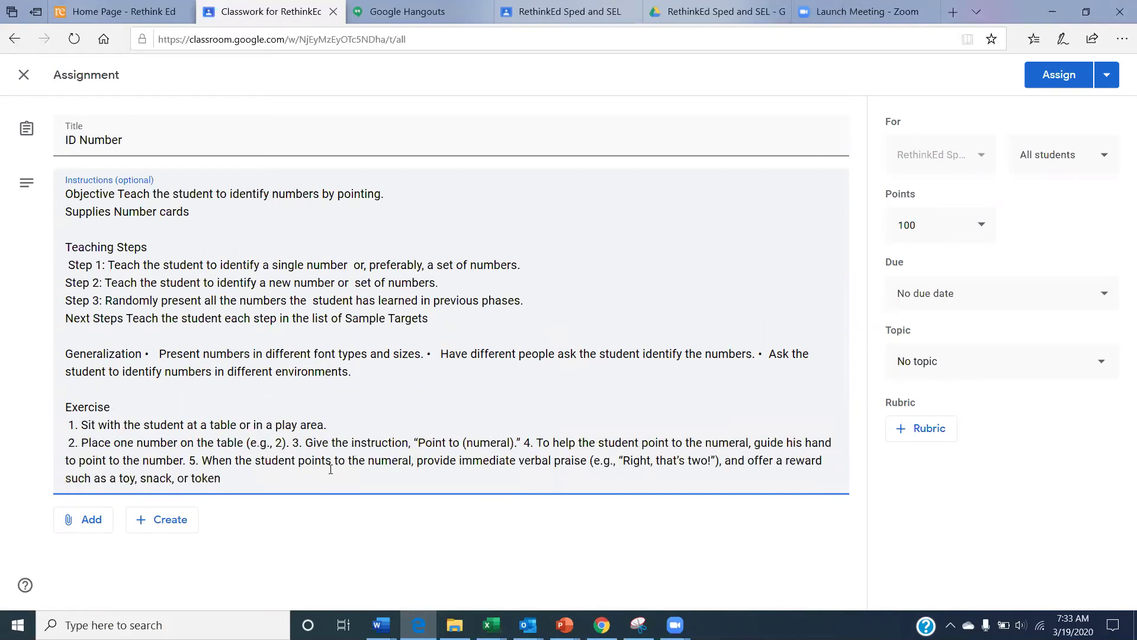
left_click(293, 443)
key("Return")
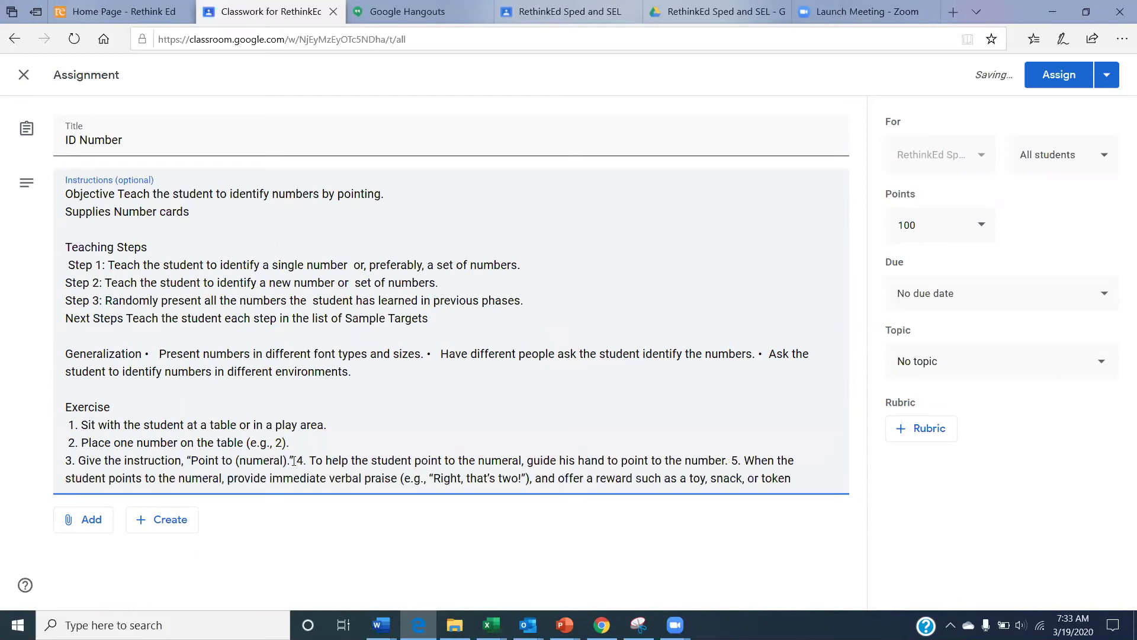
left_click(294, 460)
key("Return")
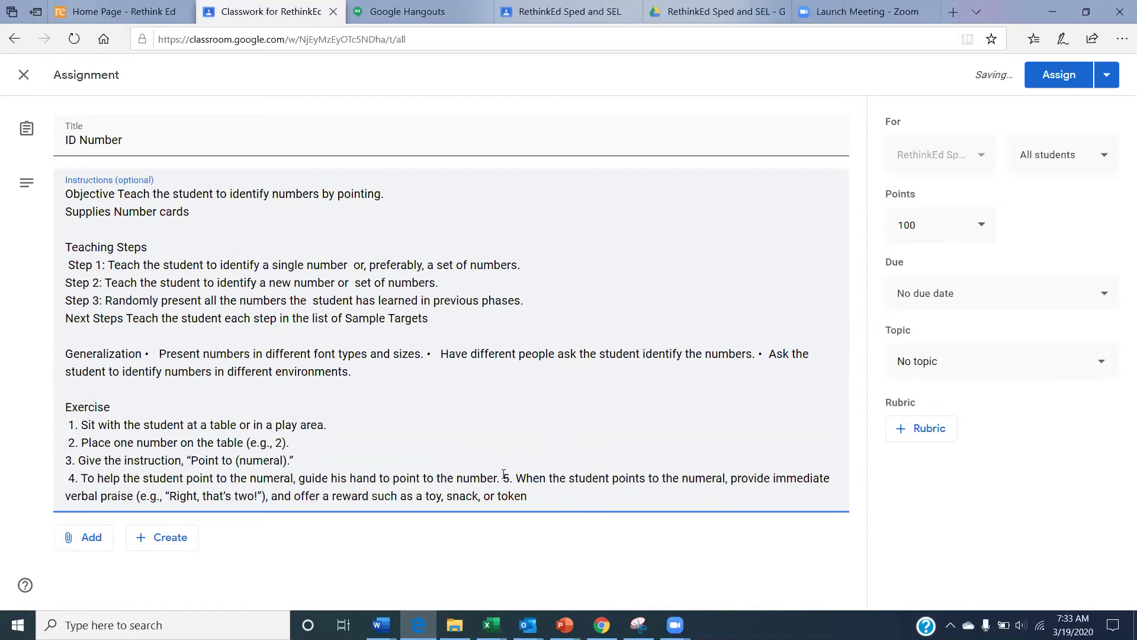
left_click(502, 477)
key("Return")
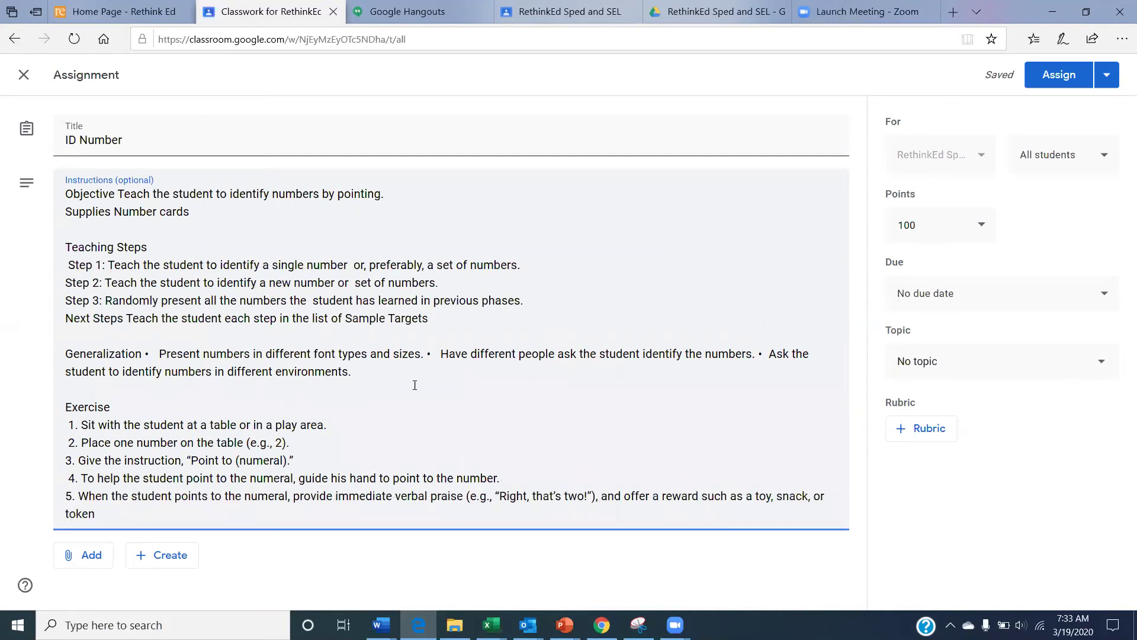
Save the Identifying Numbers lesson materials number cards as Number ID.pdf.
left_click(106, 12)
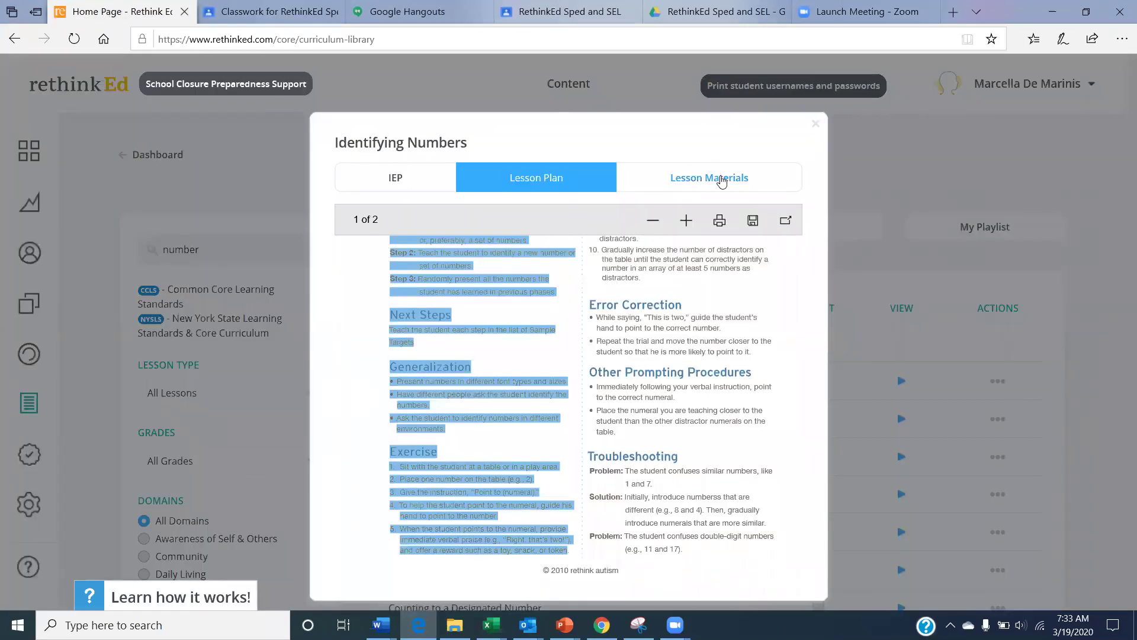
left_click(720, 181)
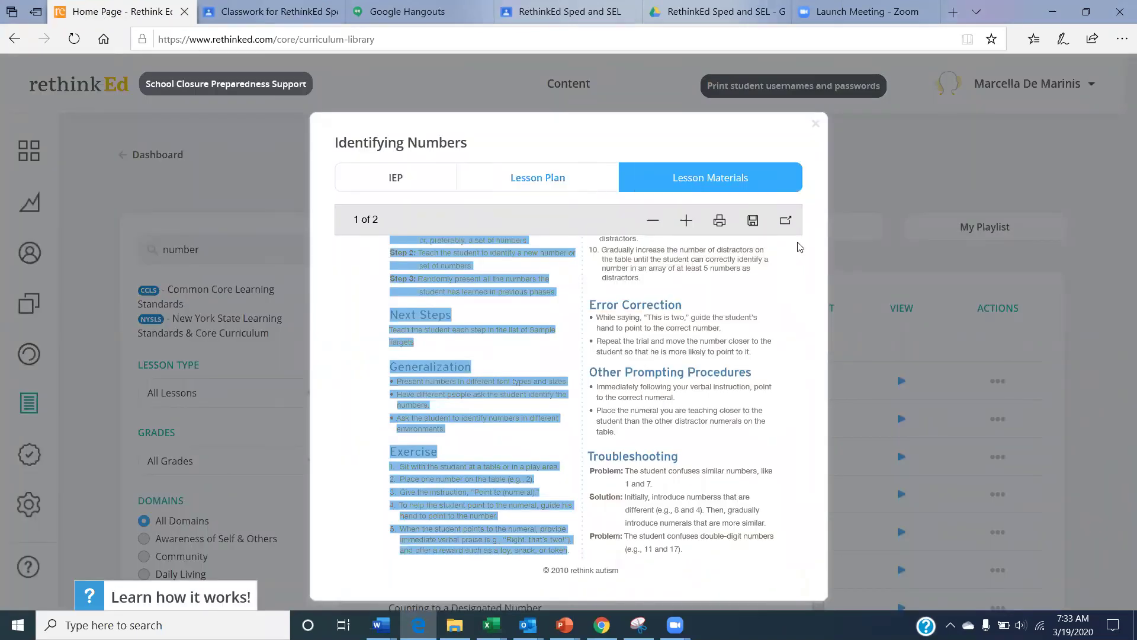
left_click(551, 190)
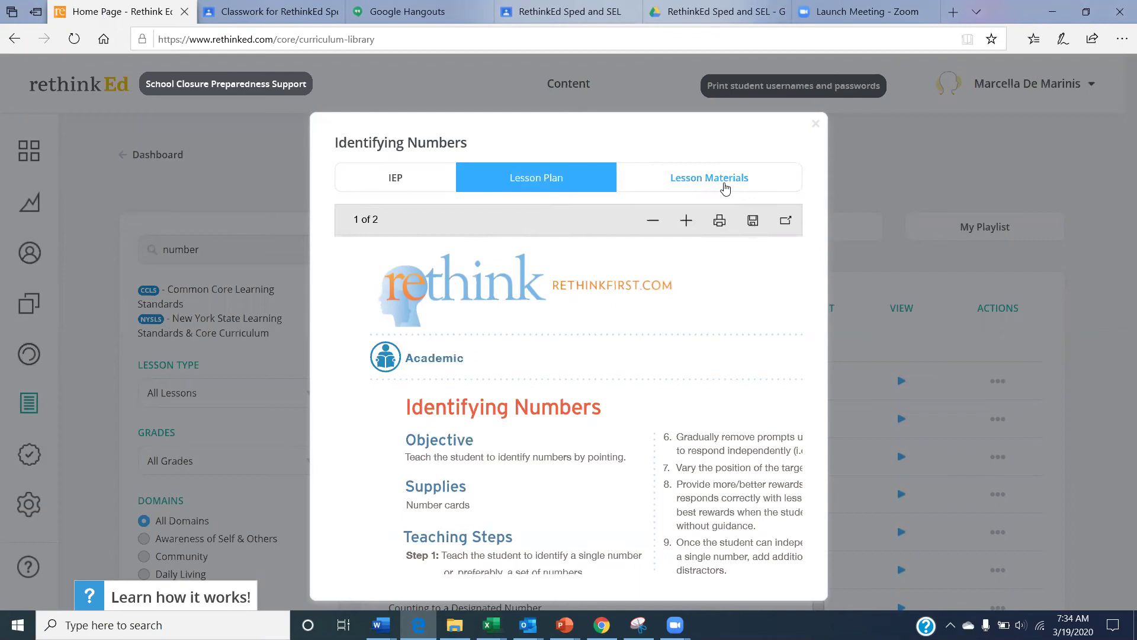
left_click(725, 189)
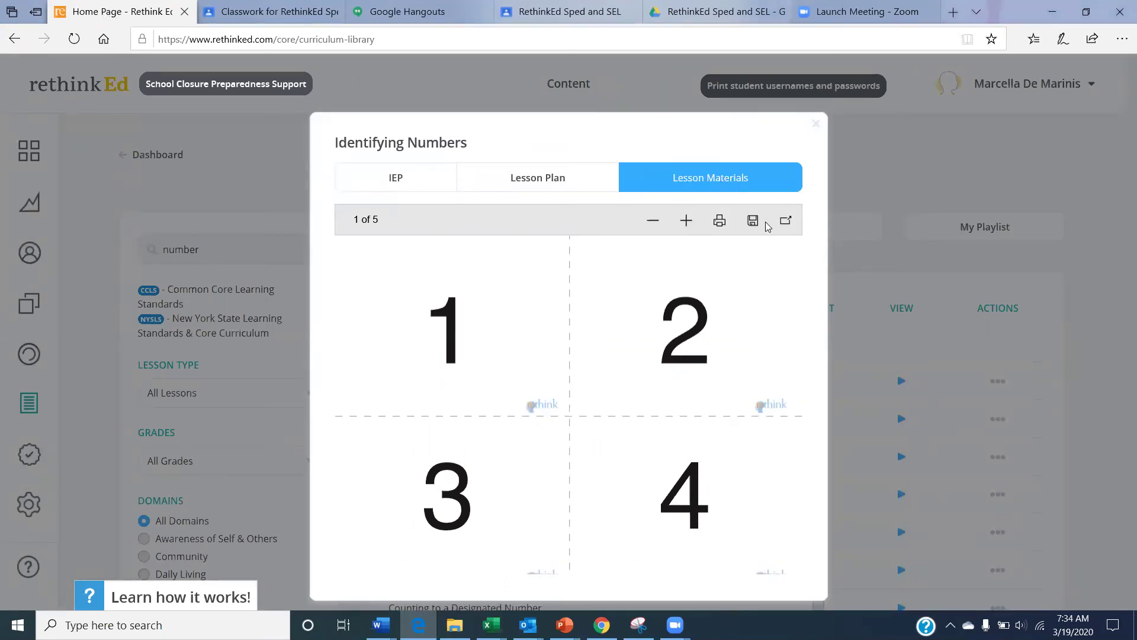
left_click(752, 228)
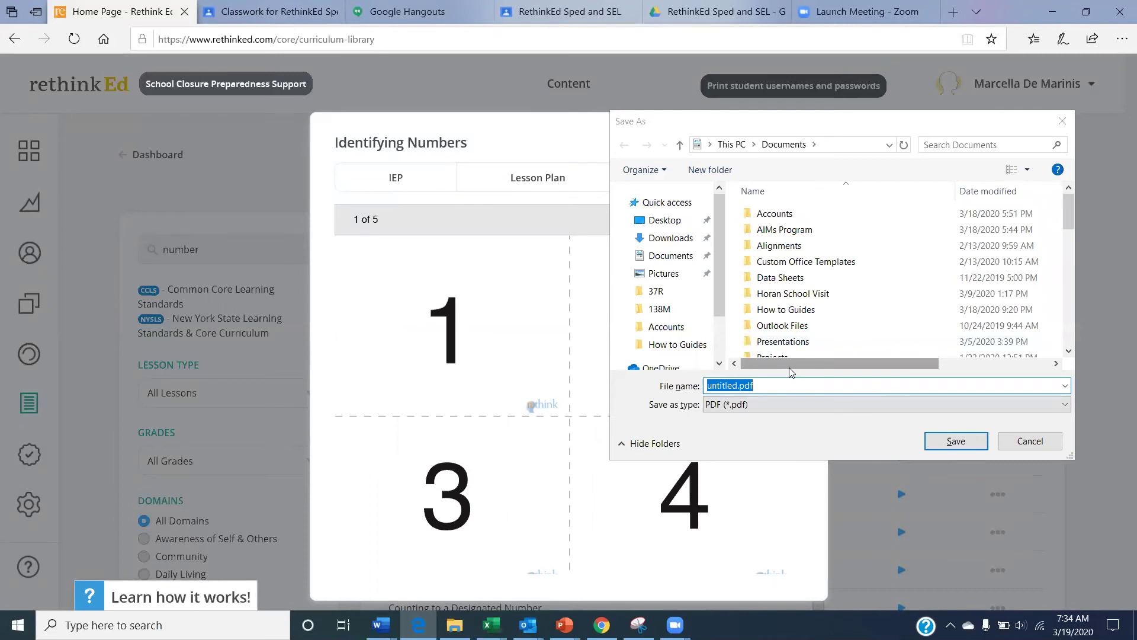
left_click(795, 386)
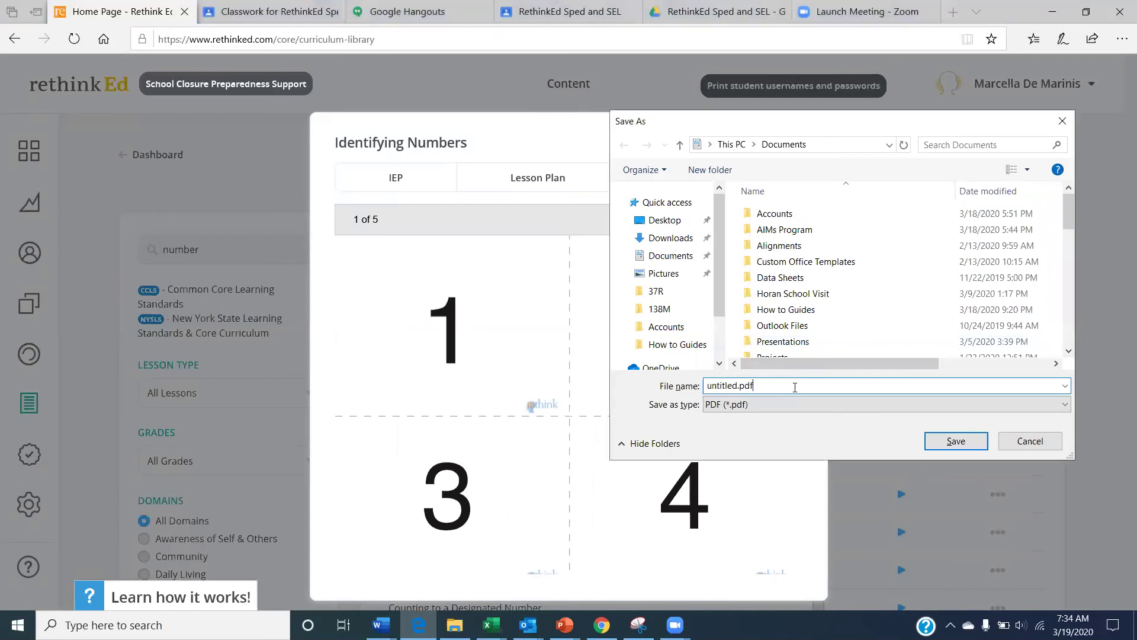
key("BackSpace")
key("BackSpace")
key("BackSpace")
key("BackSpace")
key("BackSpace")
key("BackSpace")
key("BackSpace")
key("BackSpace")
key("BackSpace")
key("BackSpace")
key("BackSpace")
type("Number")
left_click(968, 445)
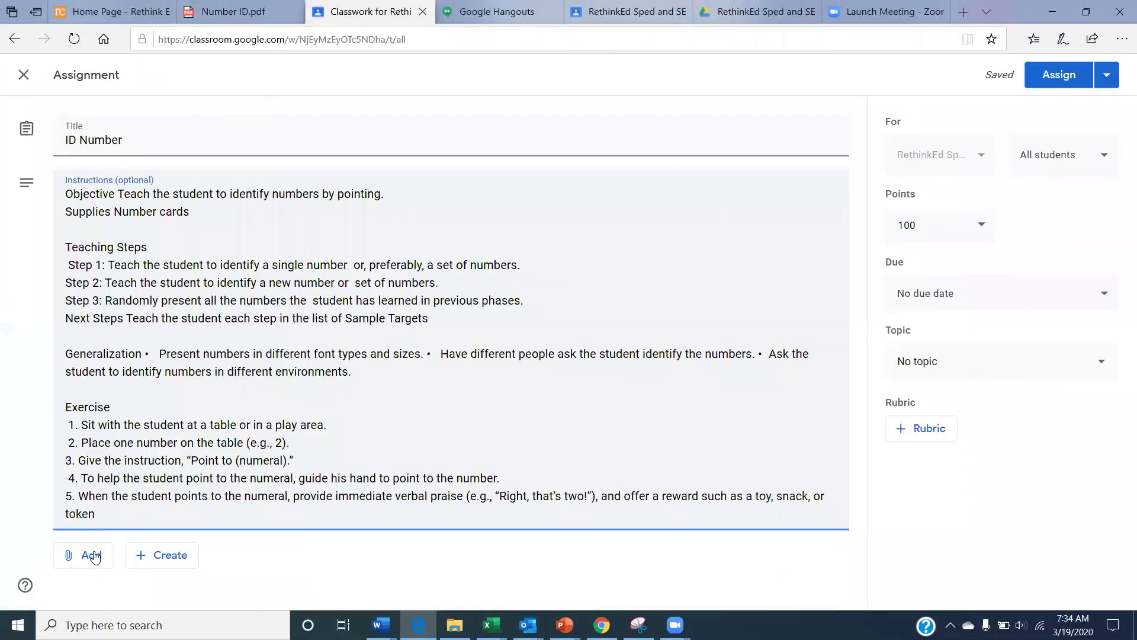
Upload Number ID.pdf, found by searching 'number', as an assignment attachment.
left_click(92, 556)
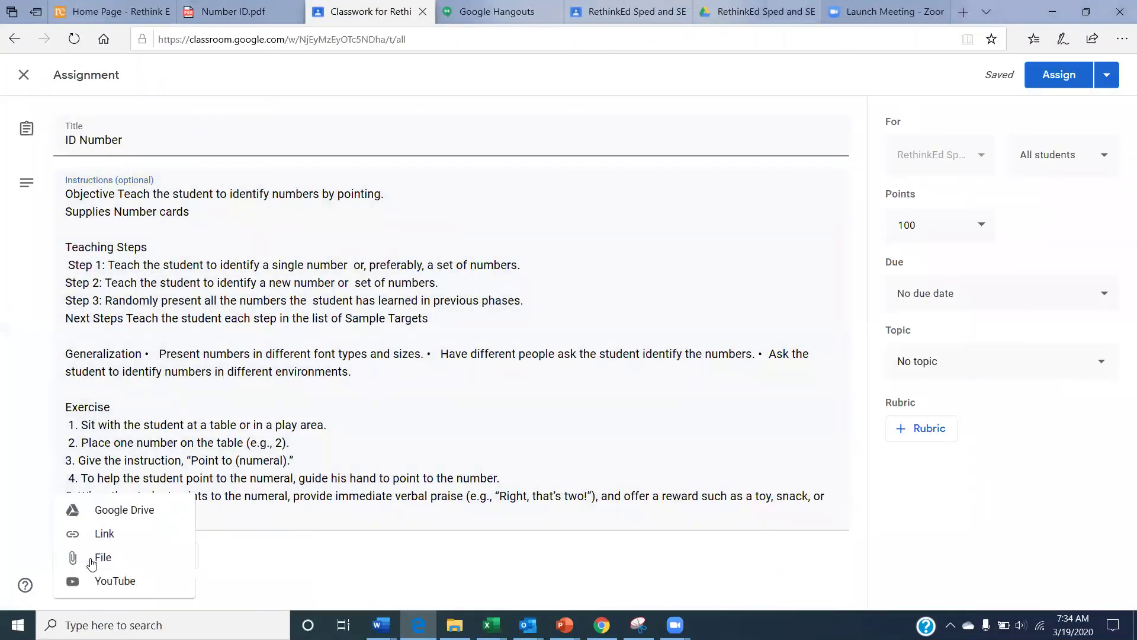
left_click(122, 563)
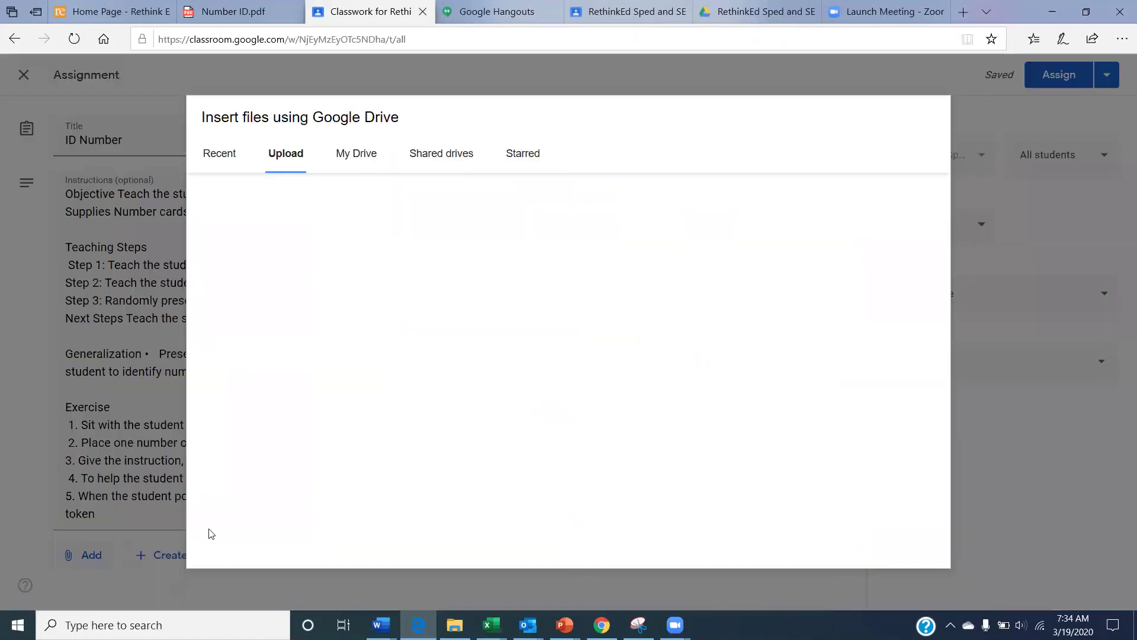
left_click(583, 285)
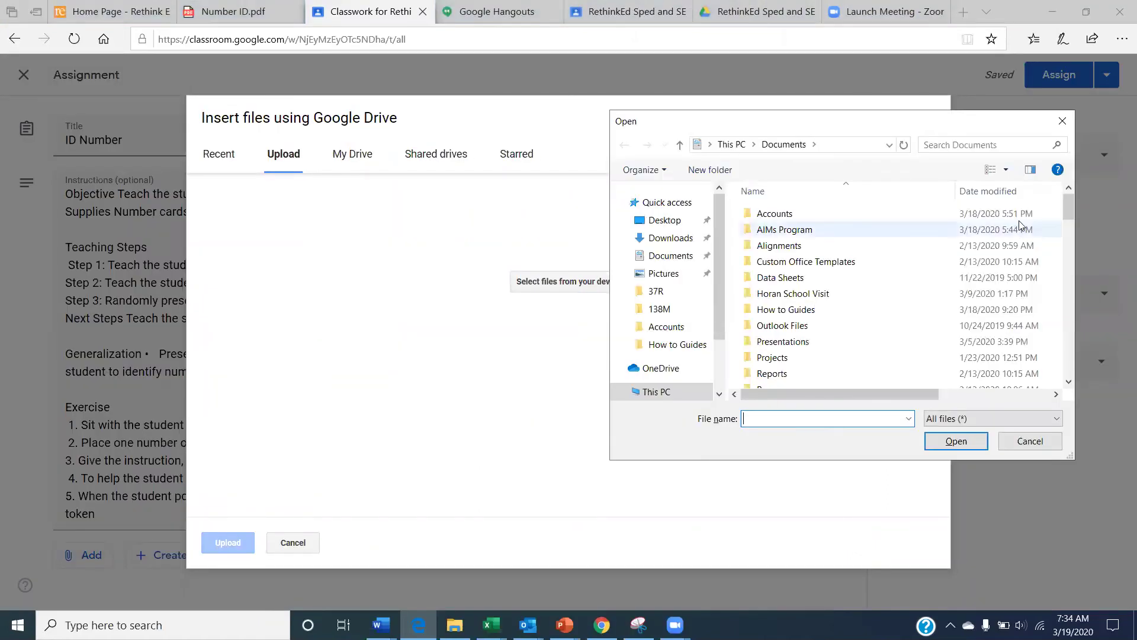
left_click(989, 147)
type("number")
key("Return")
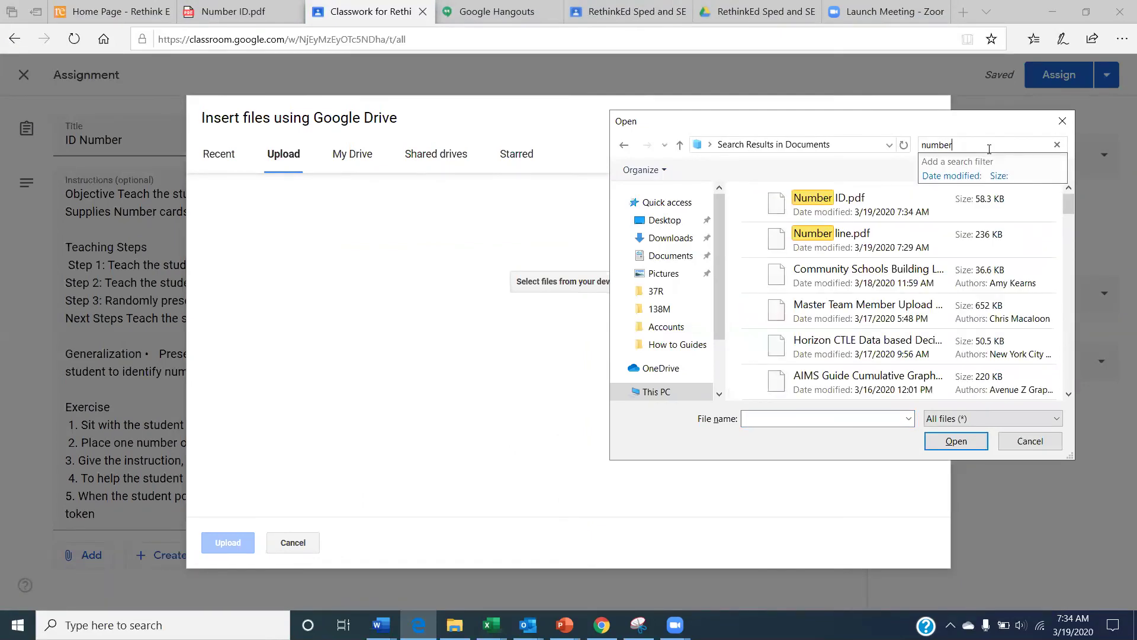
left_click(870, 205)
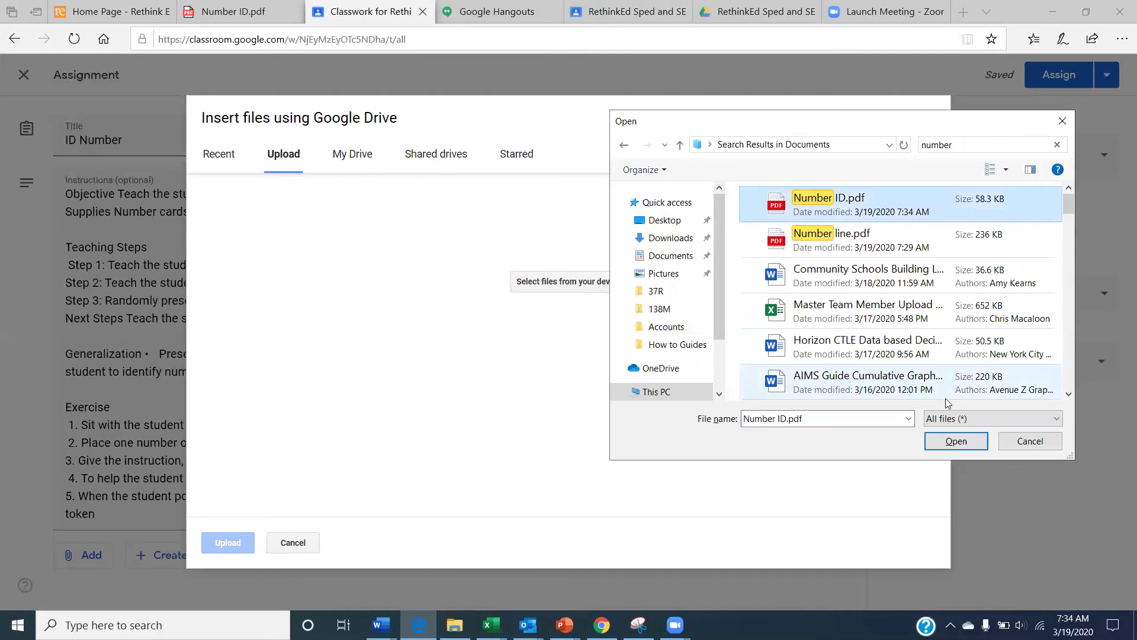
left_click(951, 441)
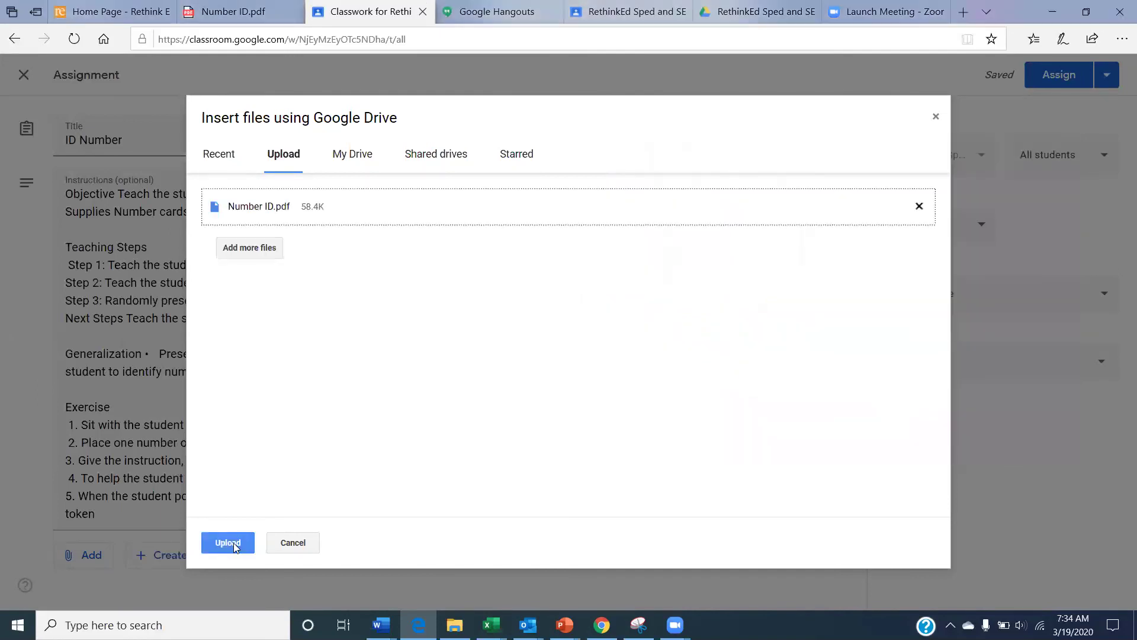
left_click(233, 539)
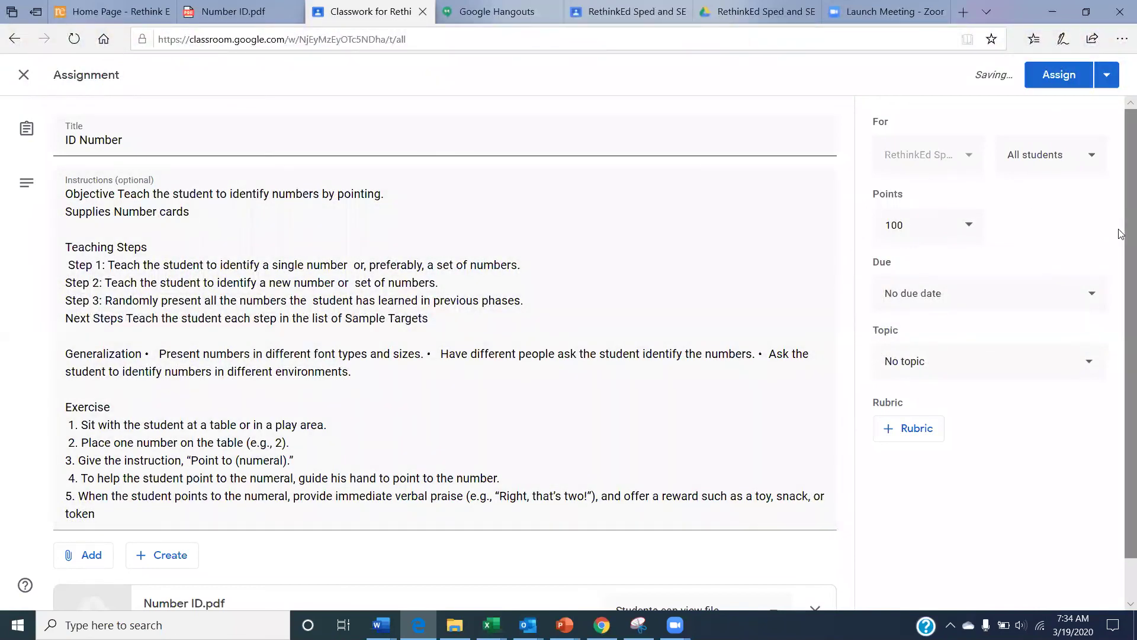
Add 'Student Activity : Link below' and 'Due Date for activity : 3' lines above the Objective.
scroll(1121, 280, "down", 2)
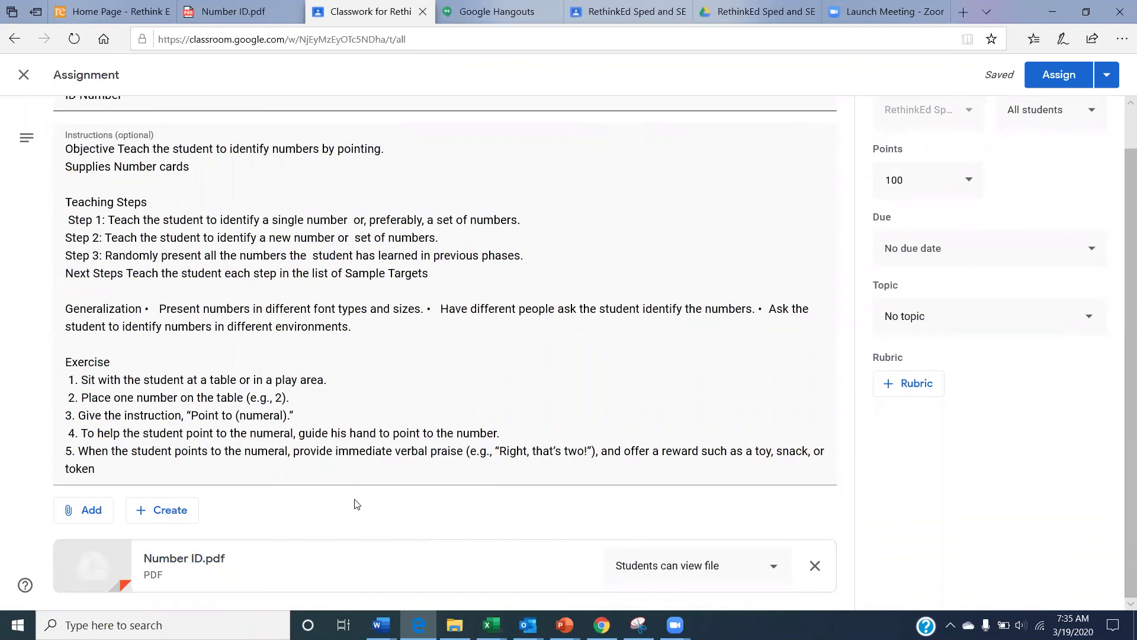
left_click(778, 275)
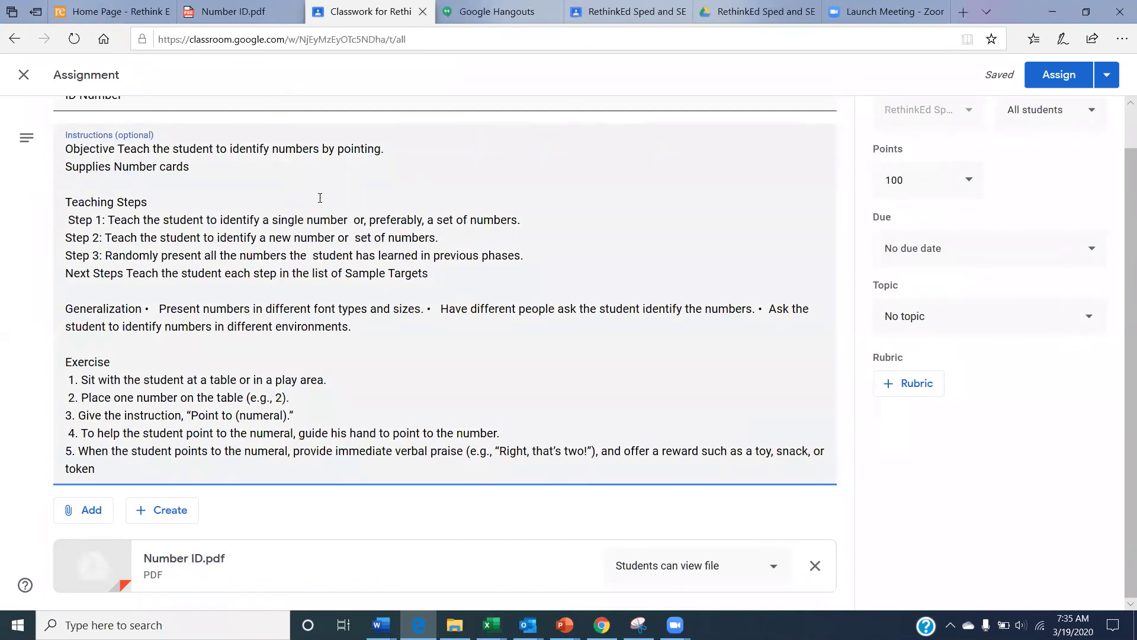
left_click(66, 148)
key("Return")
key("Return")
scroll(66, 146, "up", 1)
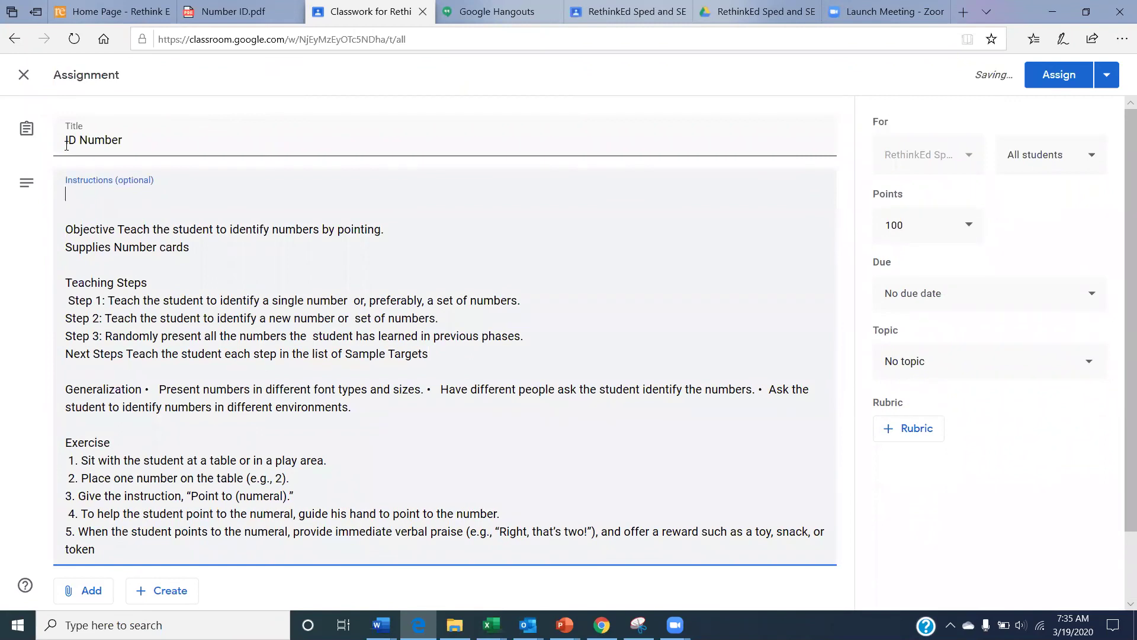
type("Act")
key("BackSpace")
key("BackSpace")
key("BackSpace")
type("Student Activity ")
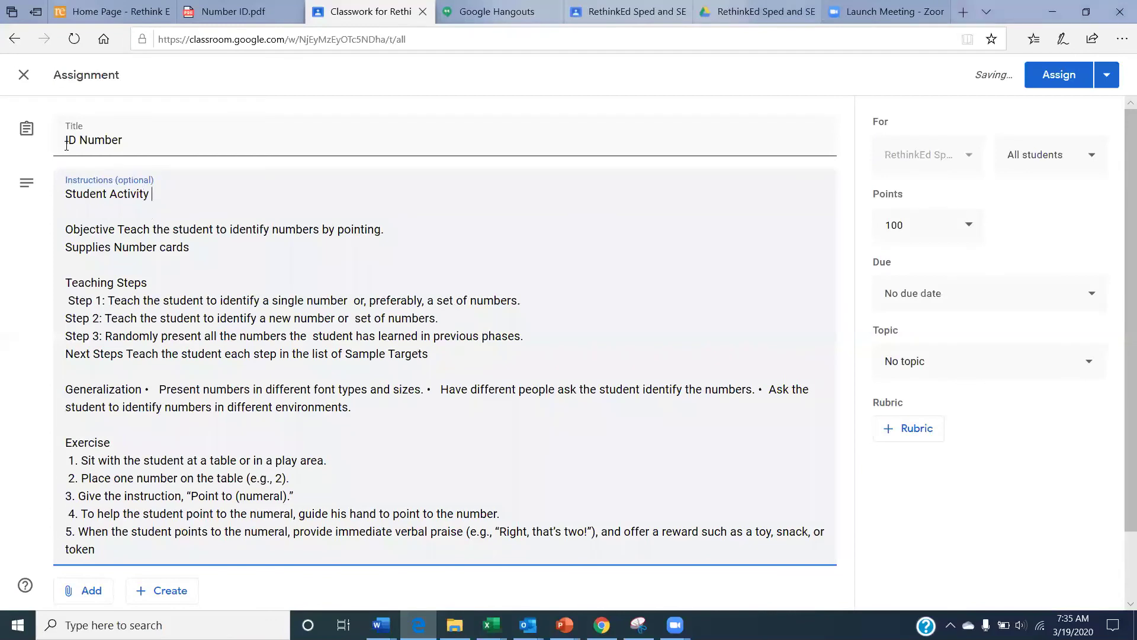
type(": Link below")
key("Return")
type("Due ")
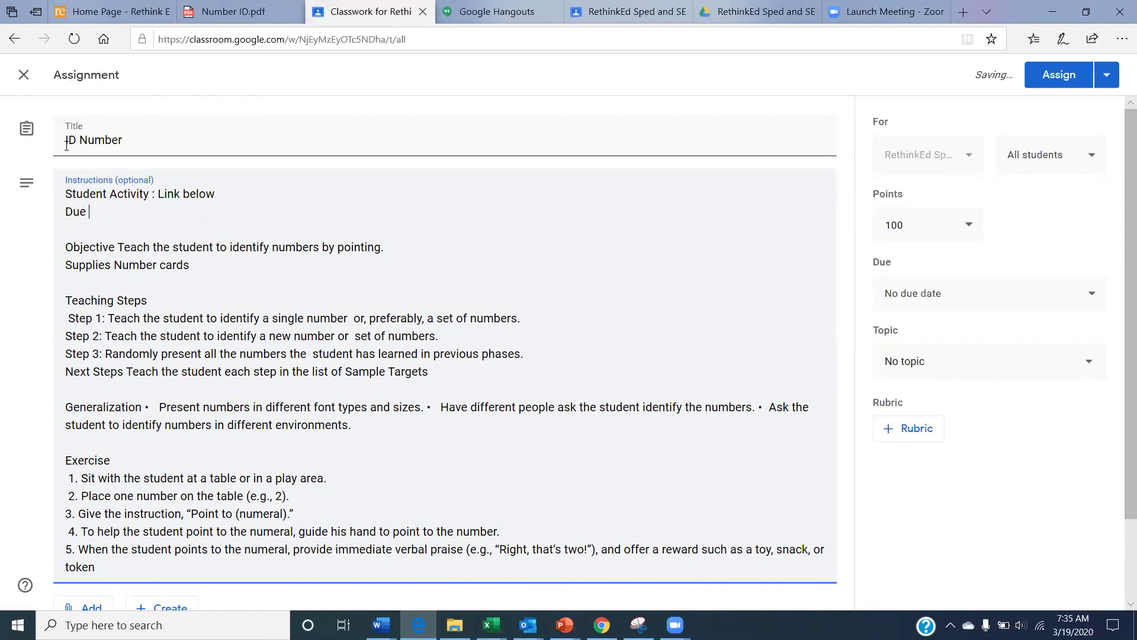
type("Date for activity")
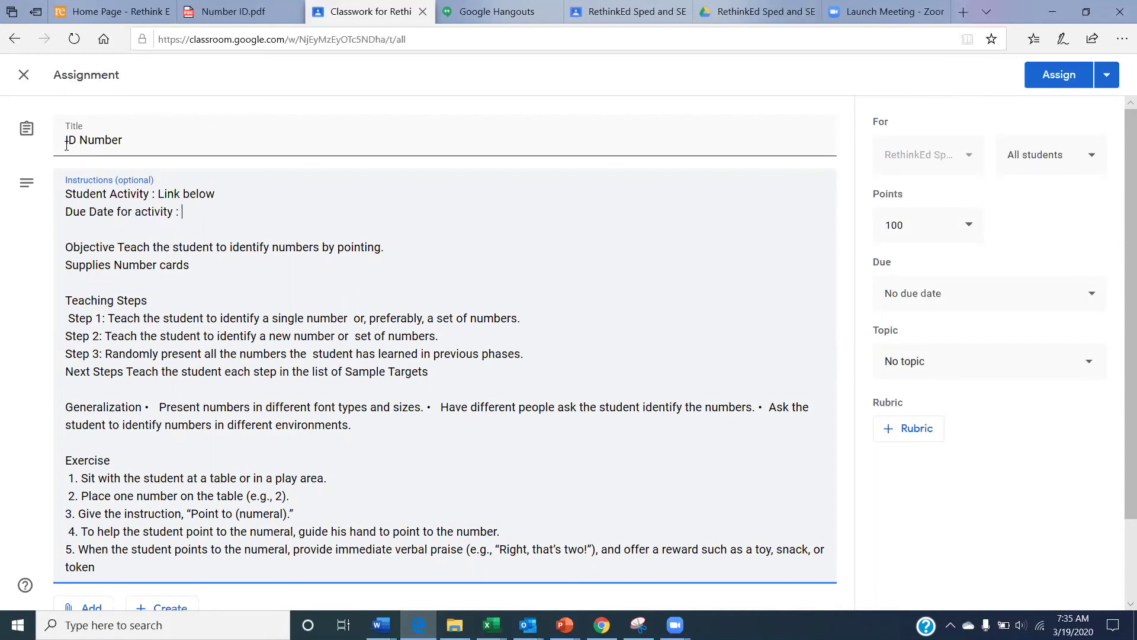
type(" : 3")
Set the assignment's due date to Tuesday, March 24.
left_click(927, 293)
left_click(1010, 353)
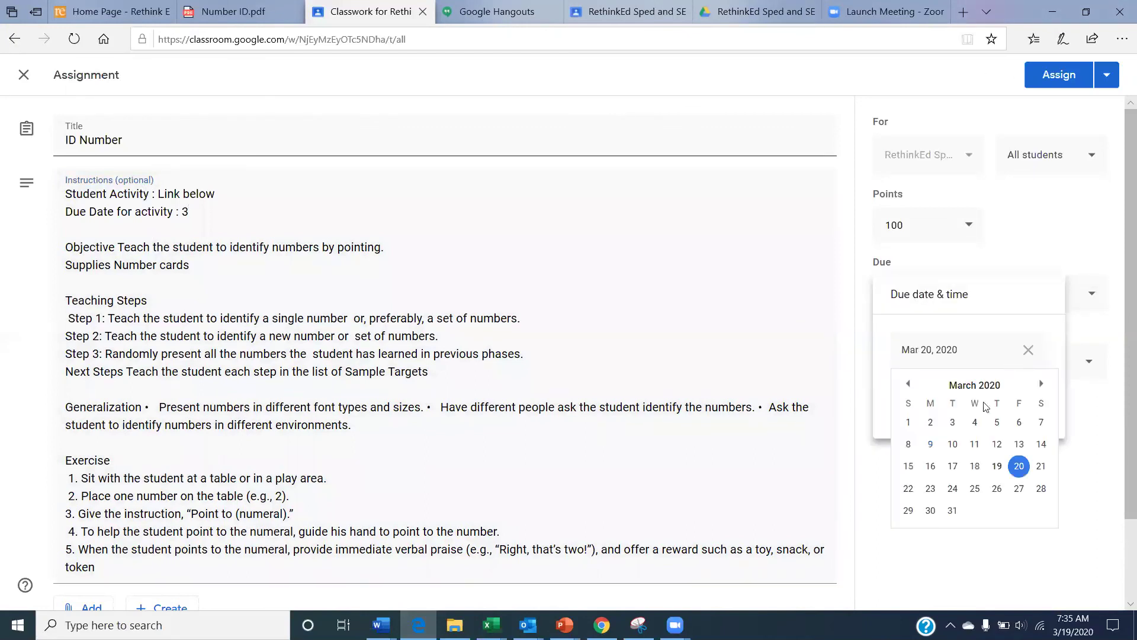
left_click(952, 467)
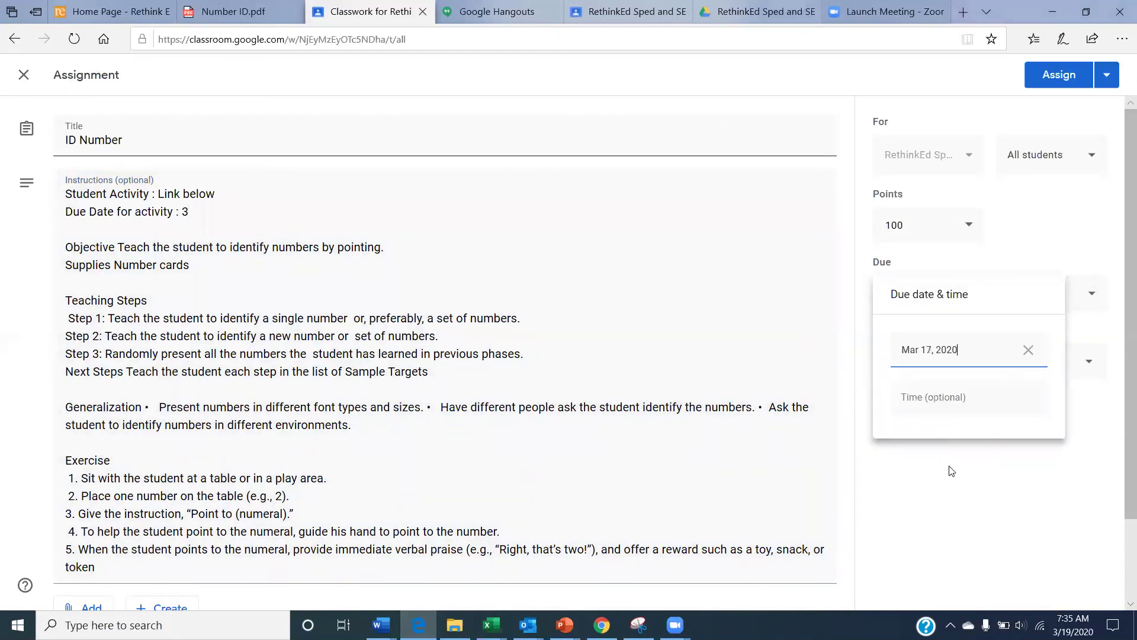
left_click(996, 363)
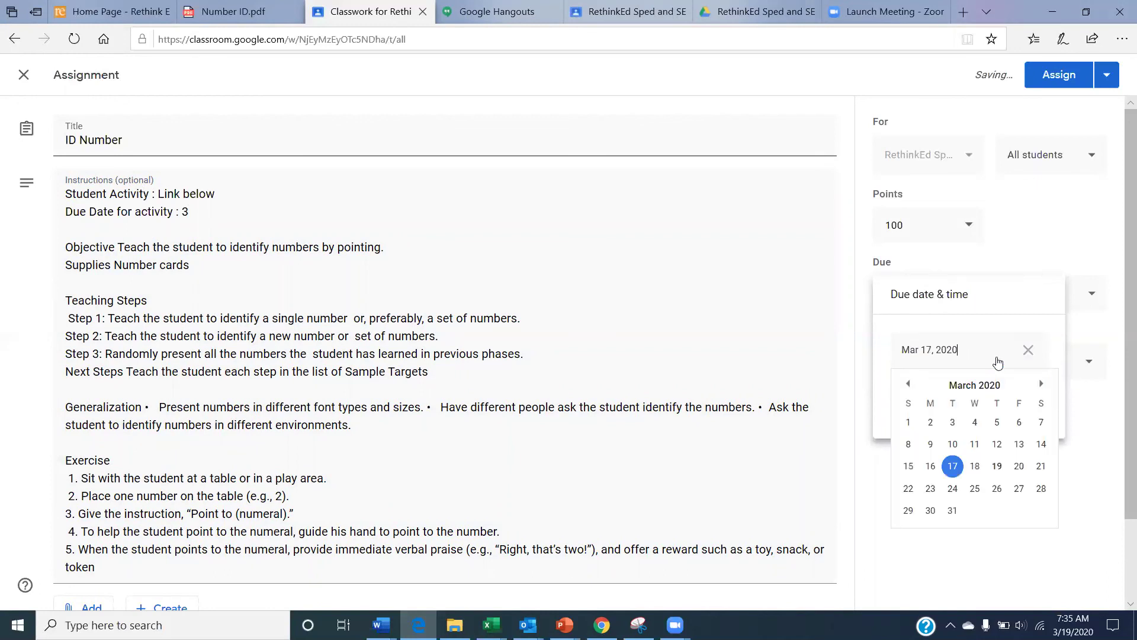
left_click(952, 489)
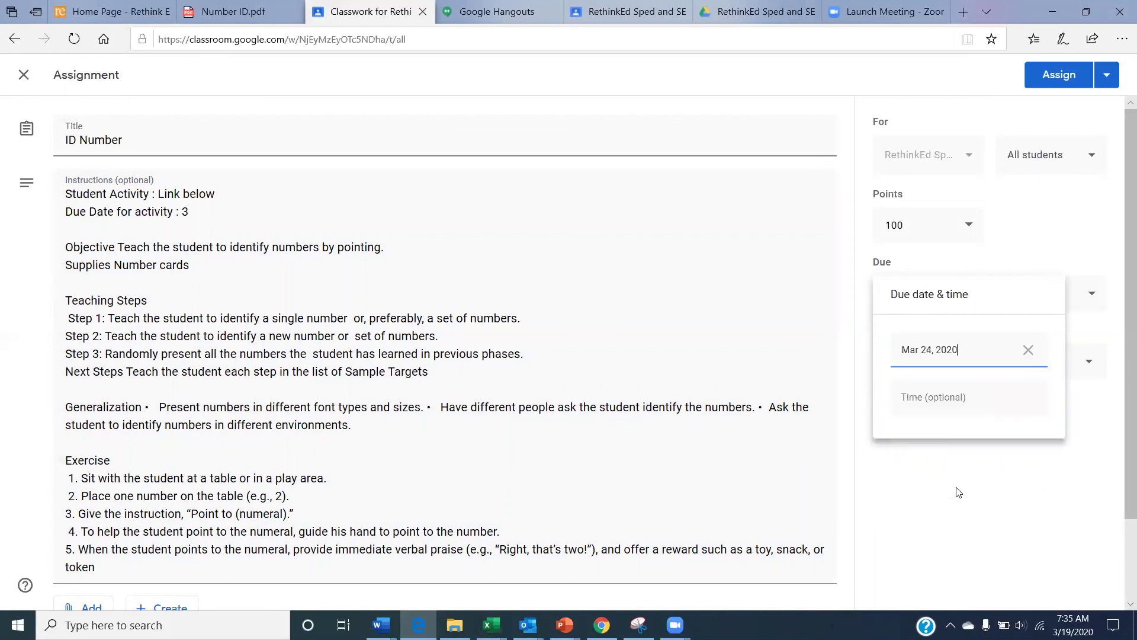
Complete the instructions' due-date line to read 'Due Date for activity : 3/24/20'.
left_click(189, 217)
type("/2")
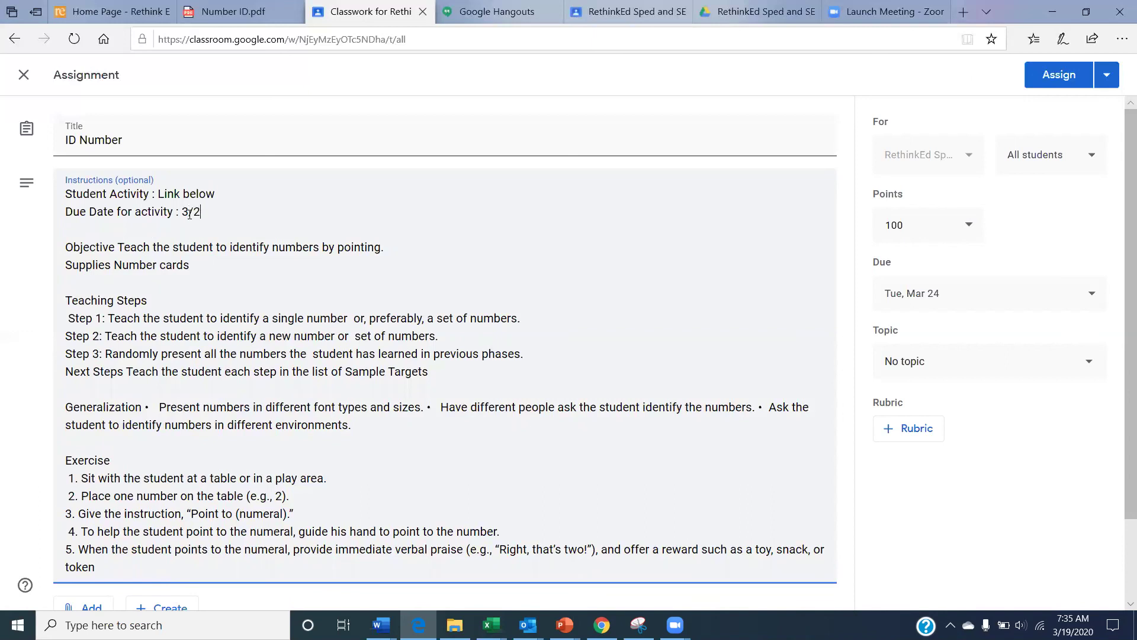
type("4/20")
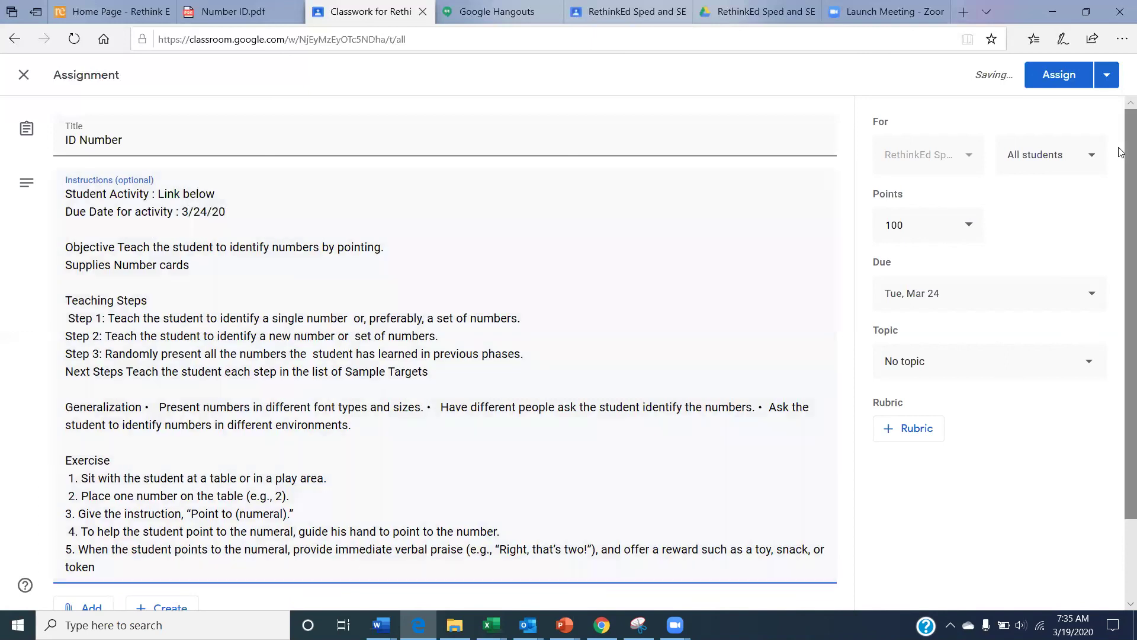
scroll(1120, 289, "down", 2)
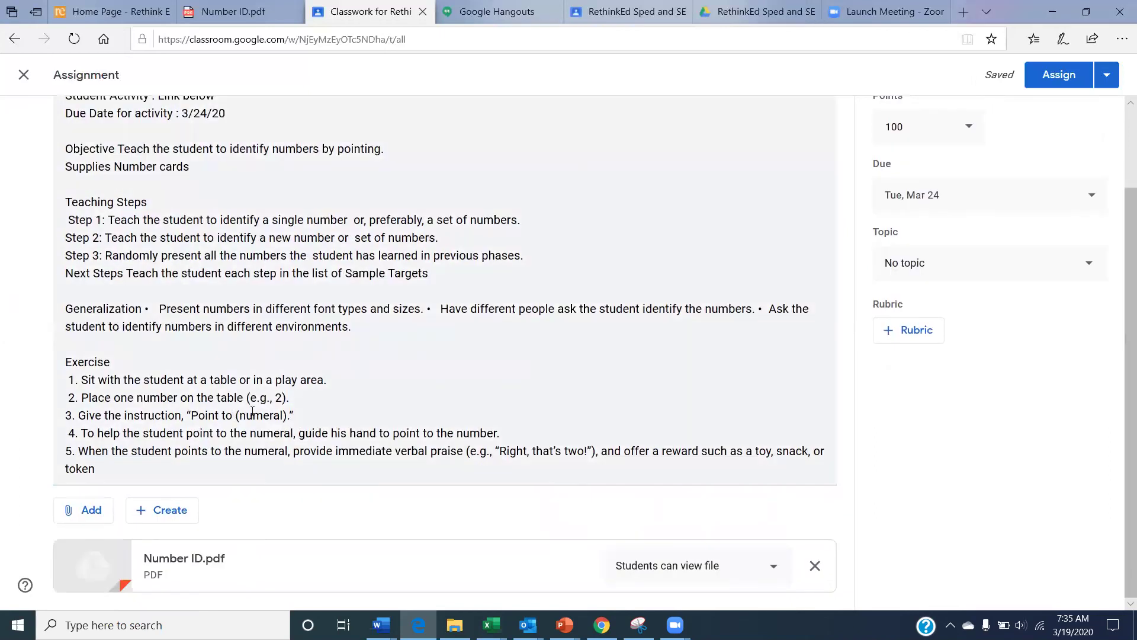
Attach the Rethink Ed login URL copied from the Word document as a link.
left_click(105, 512)
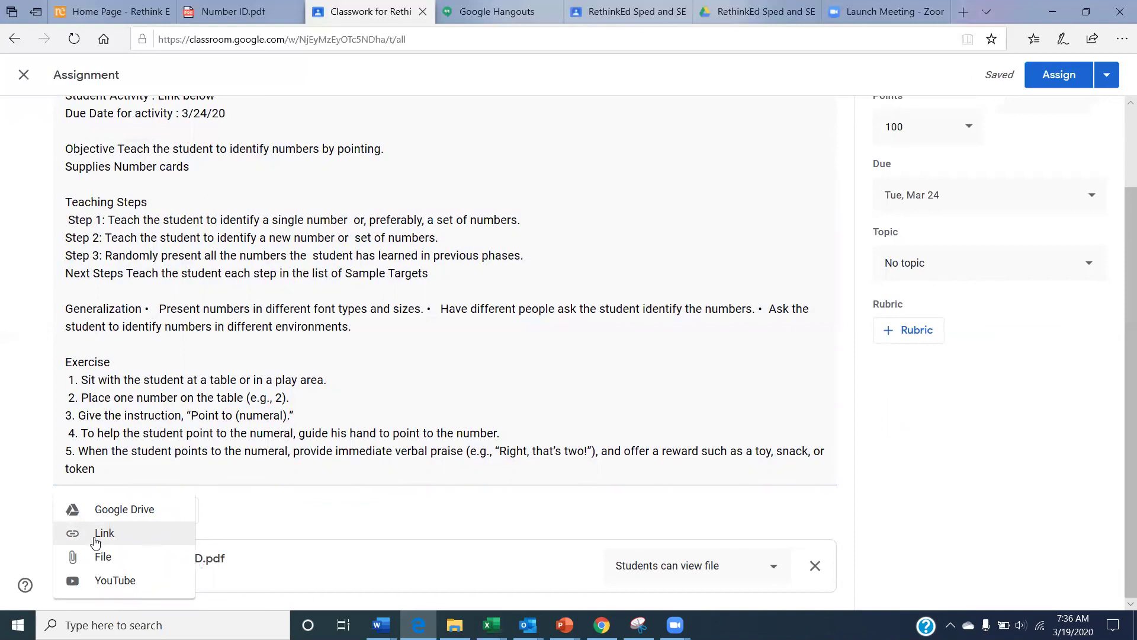
left_click(94, 538)
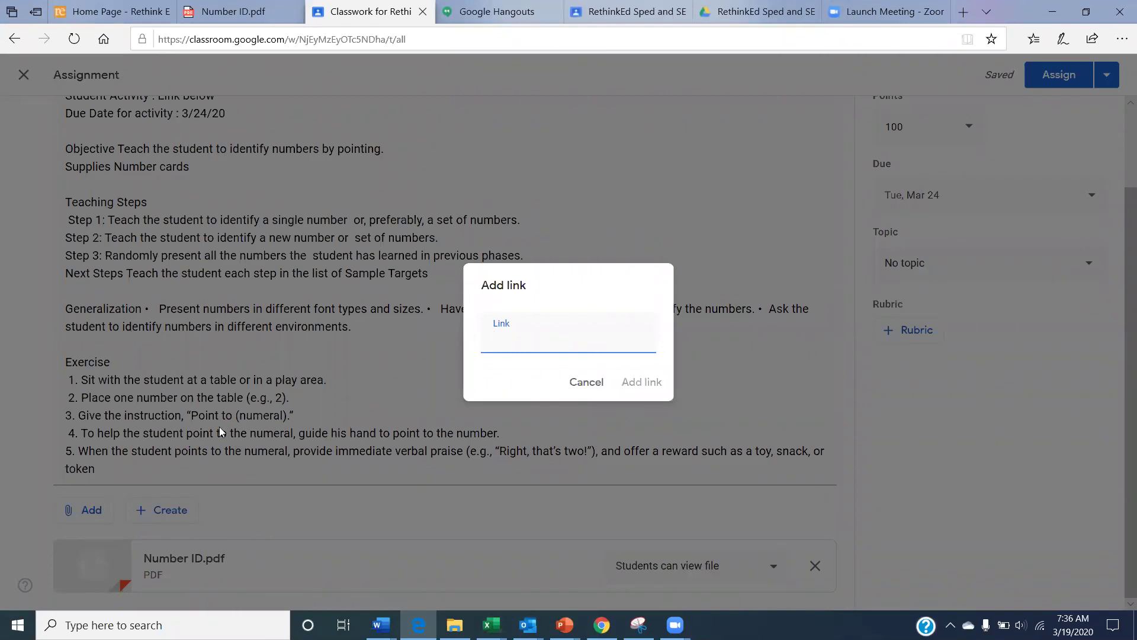
mouse_move(381, 624)
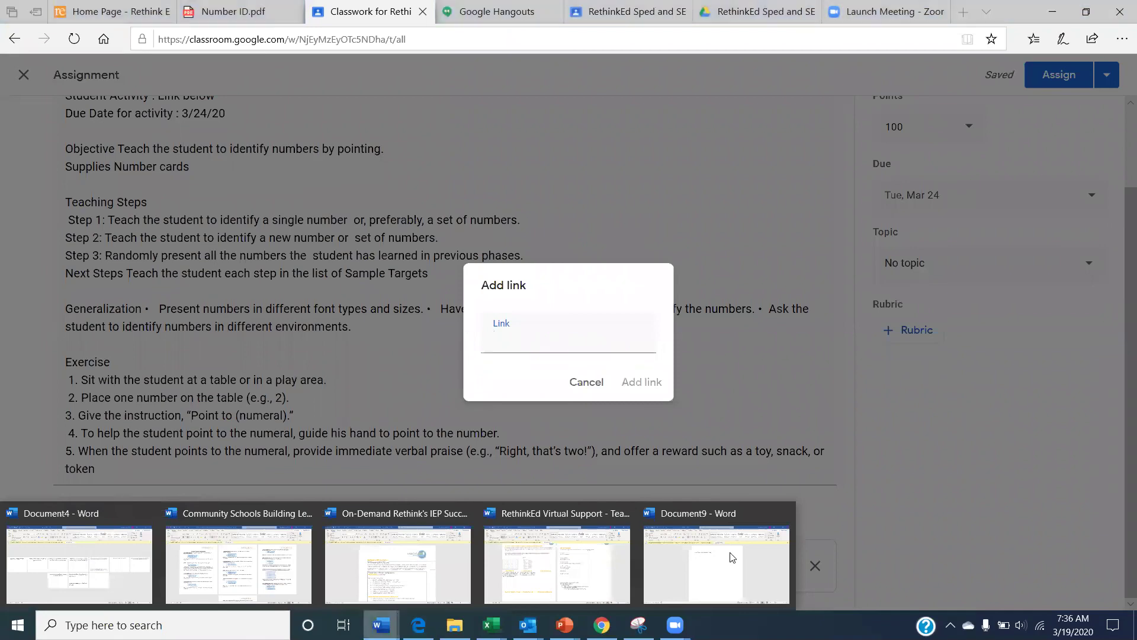
left_click(733, 569)
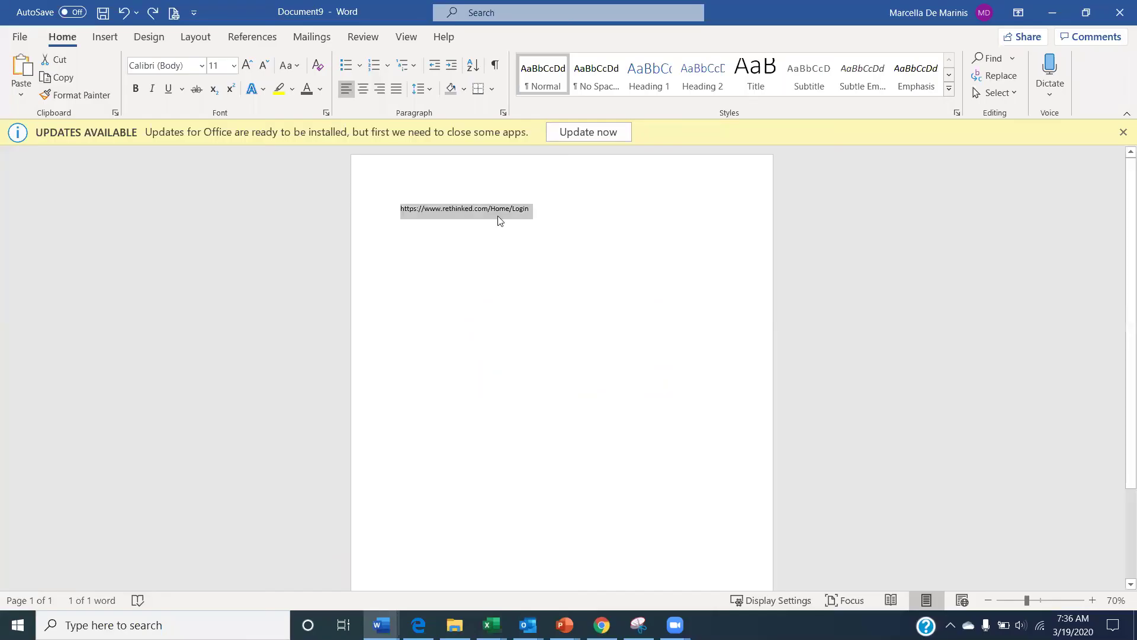
left_click(419, 625)
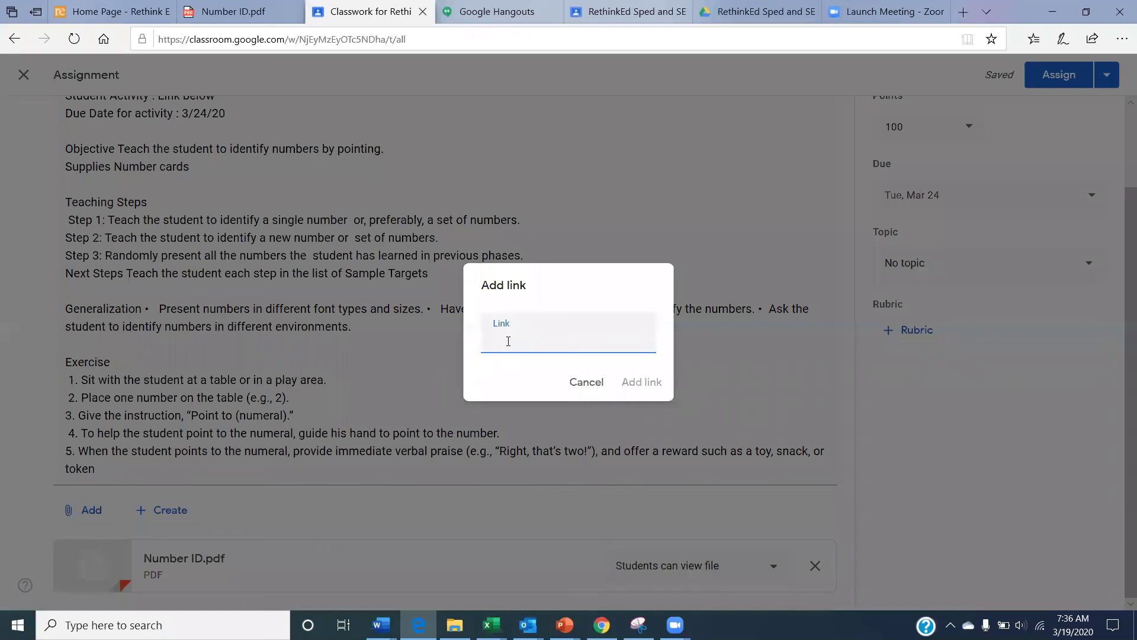
key("ctrl+v")
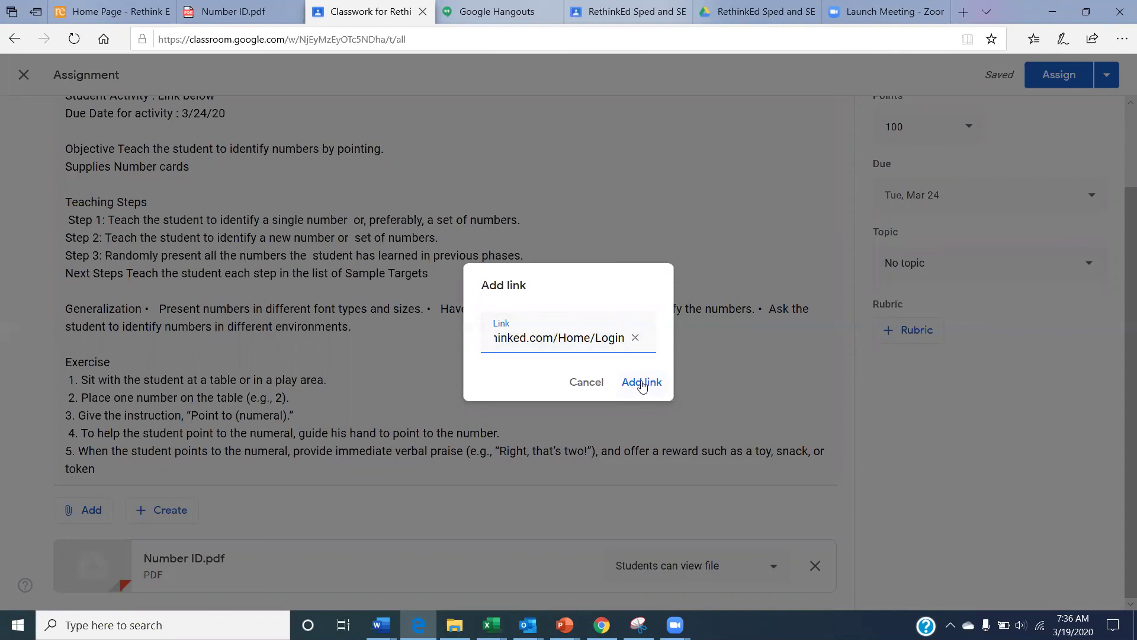
left_click(642, 383)
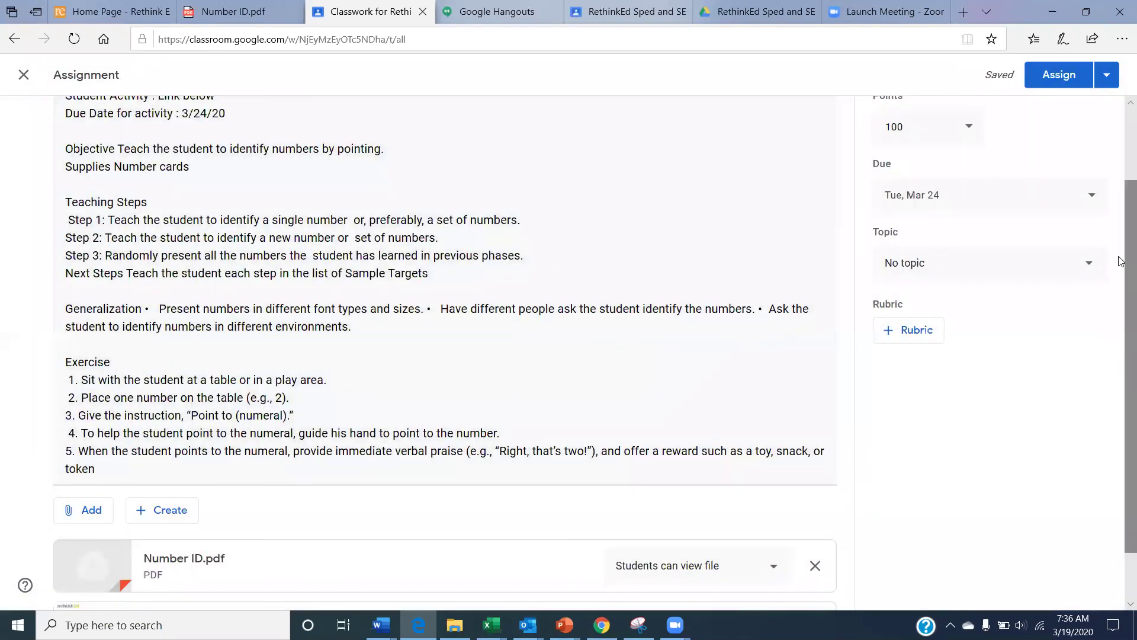
scroll(1121, 361, "down", 1)
scroll(1121, 332, "up", 3)
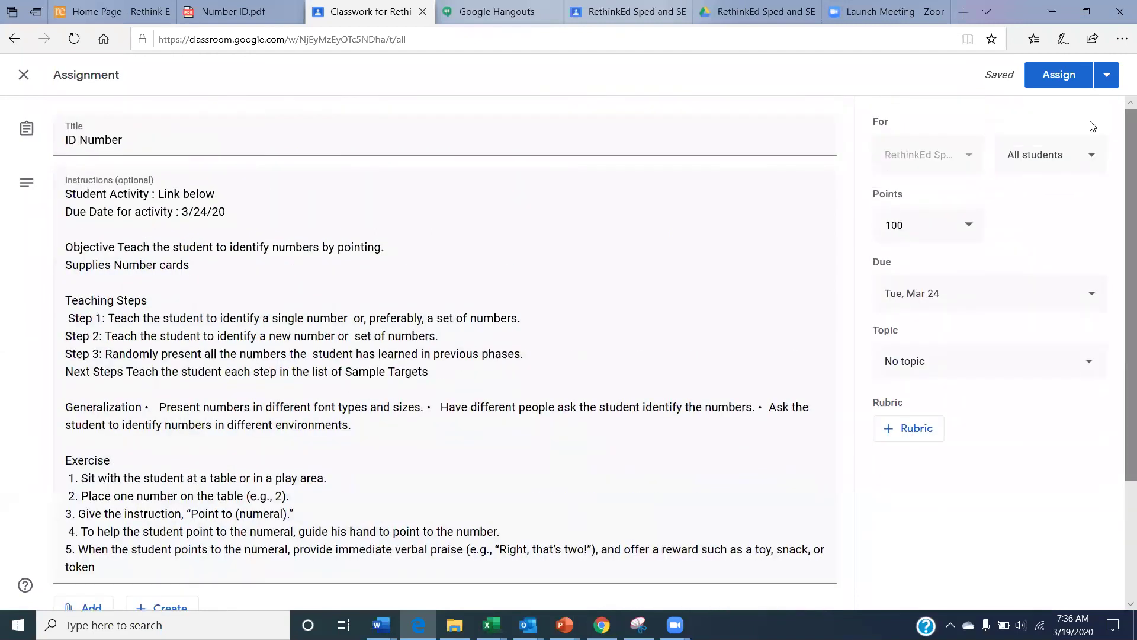
Assign the ID Number assignment, due Mar 24, and move it into the Math topic.
left_click(1055, 74)
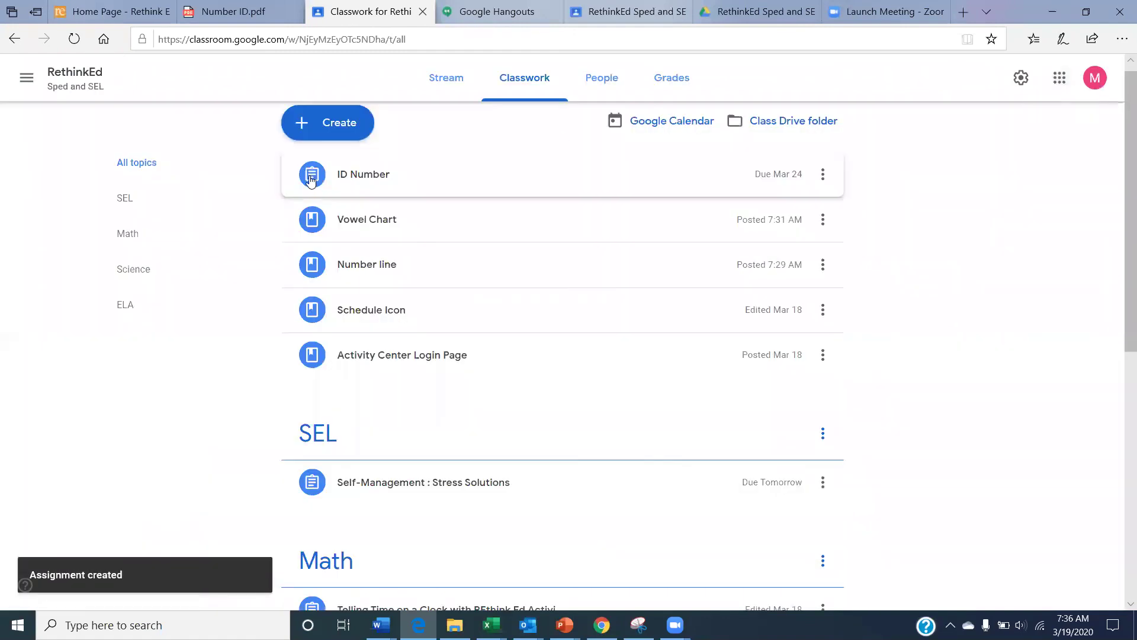
left_click_drag(397, 180, 414, 553)
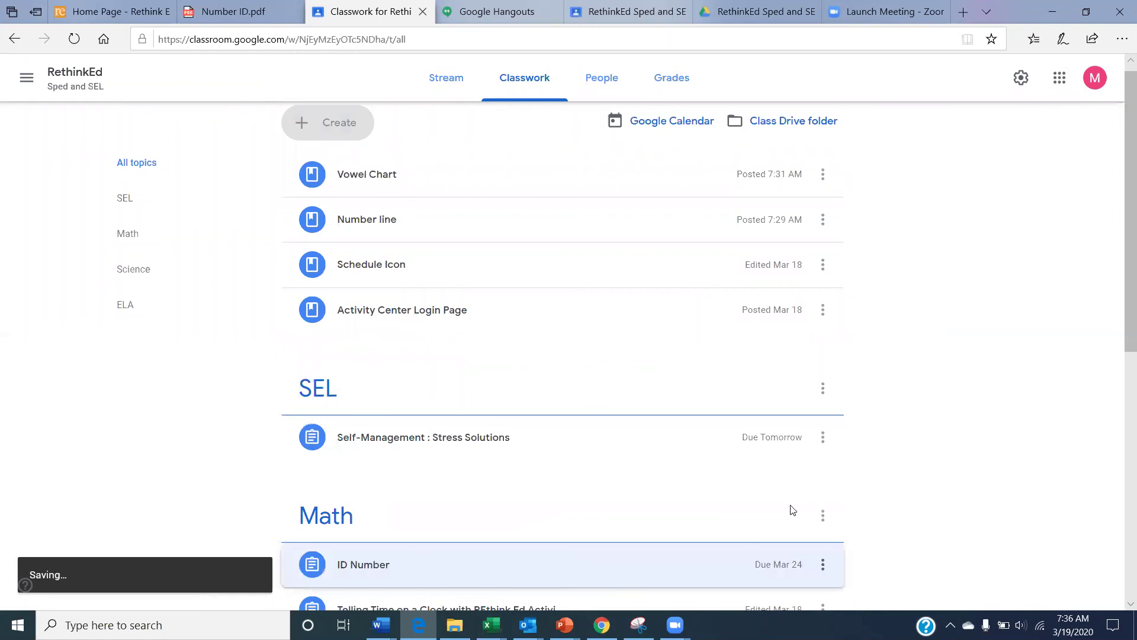
left_click_drag(1120, 178, 1121, 243)
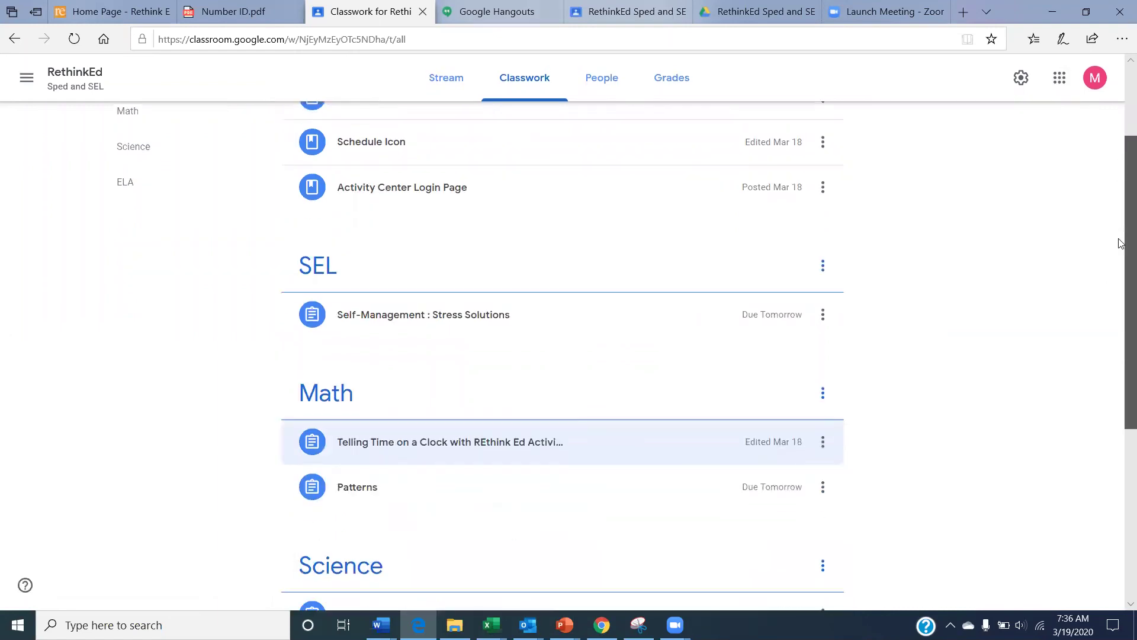
scroll(1120, 244, "down", 1)
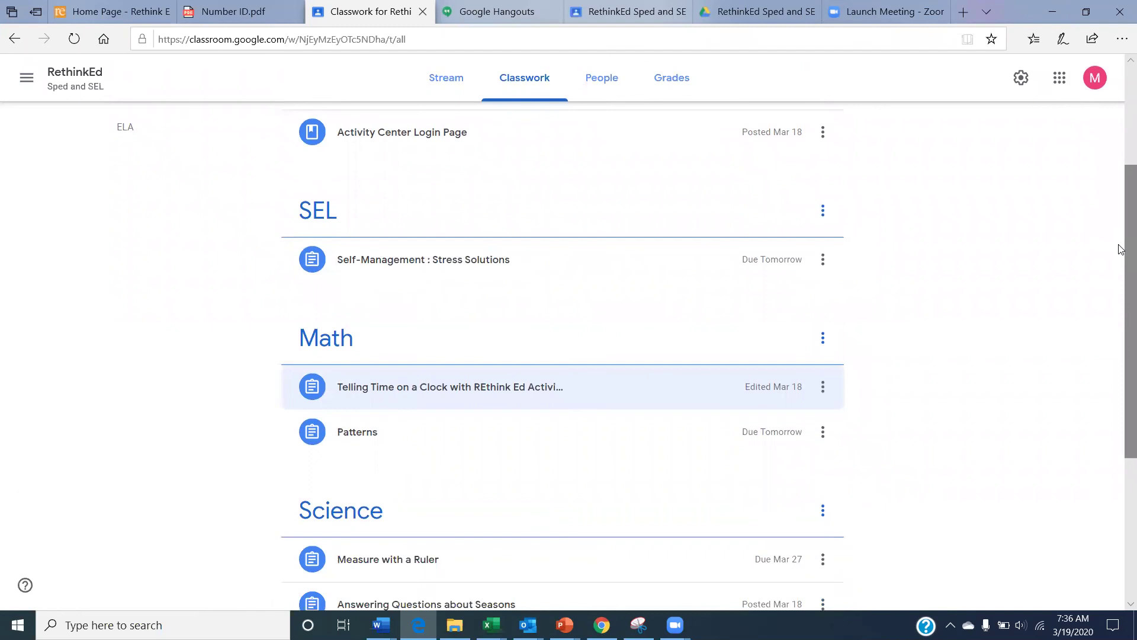
left_click_drag(1121, 238, 1121, 129)
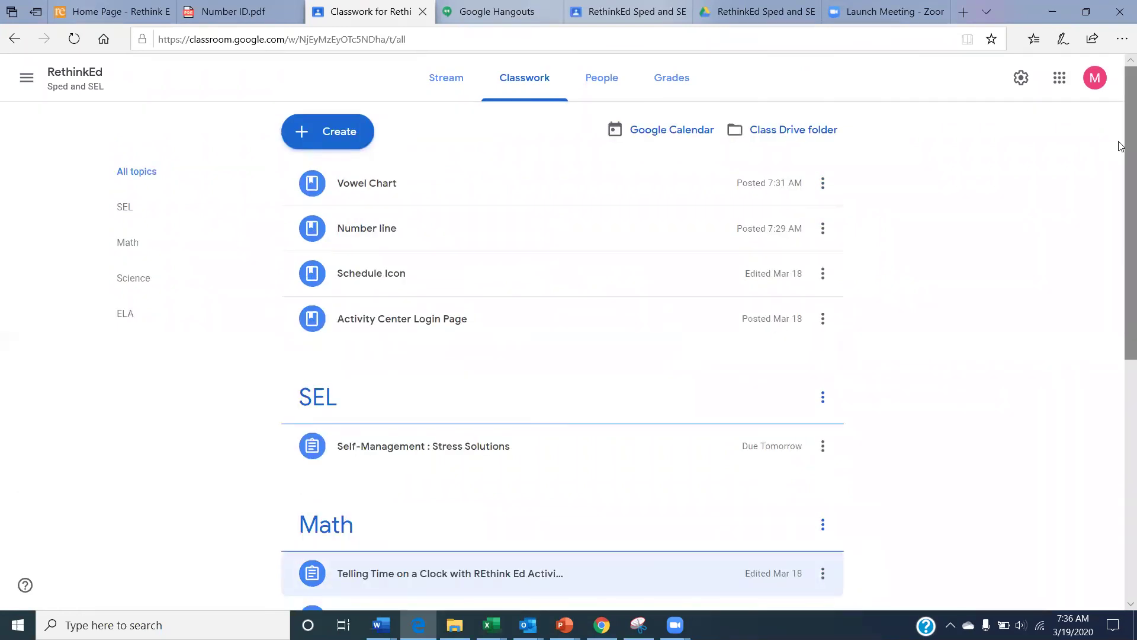
left_click_drag(1120, 122, 1121, 198)
scroll(1120, 199, "down", 1)
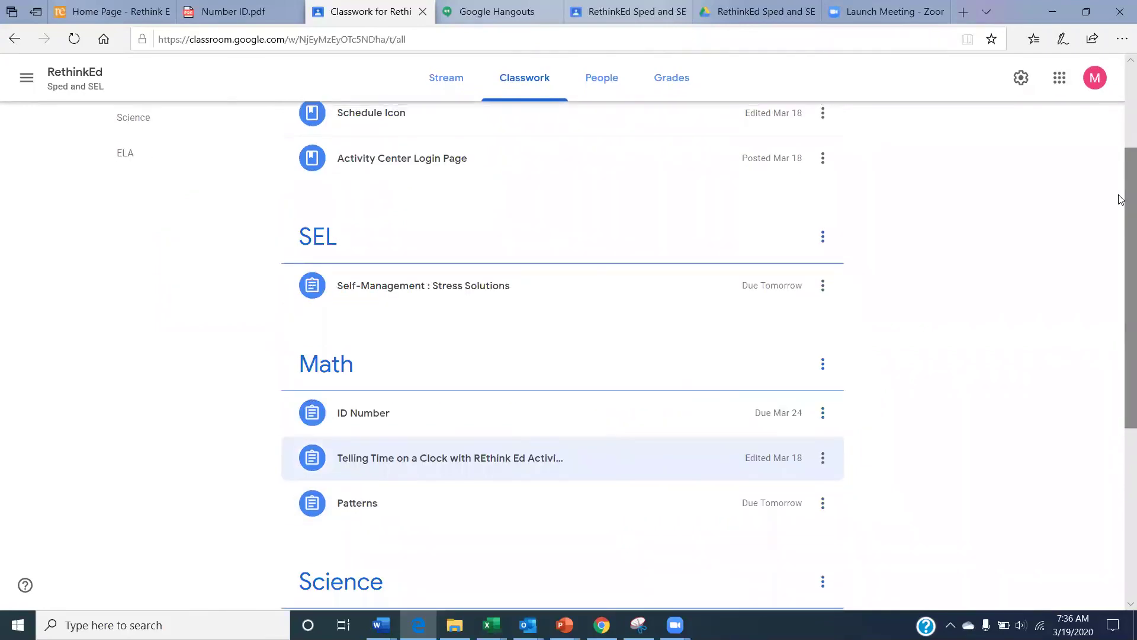